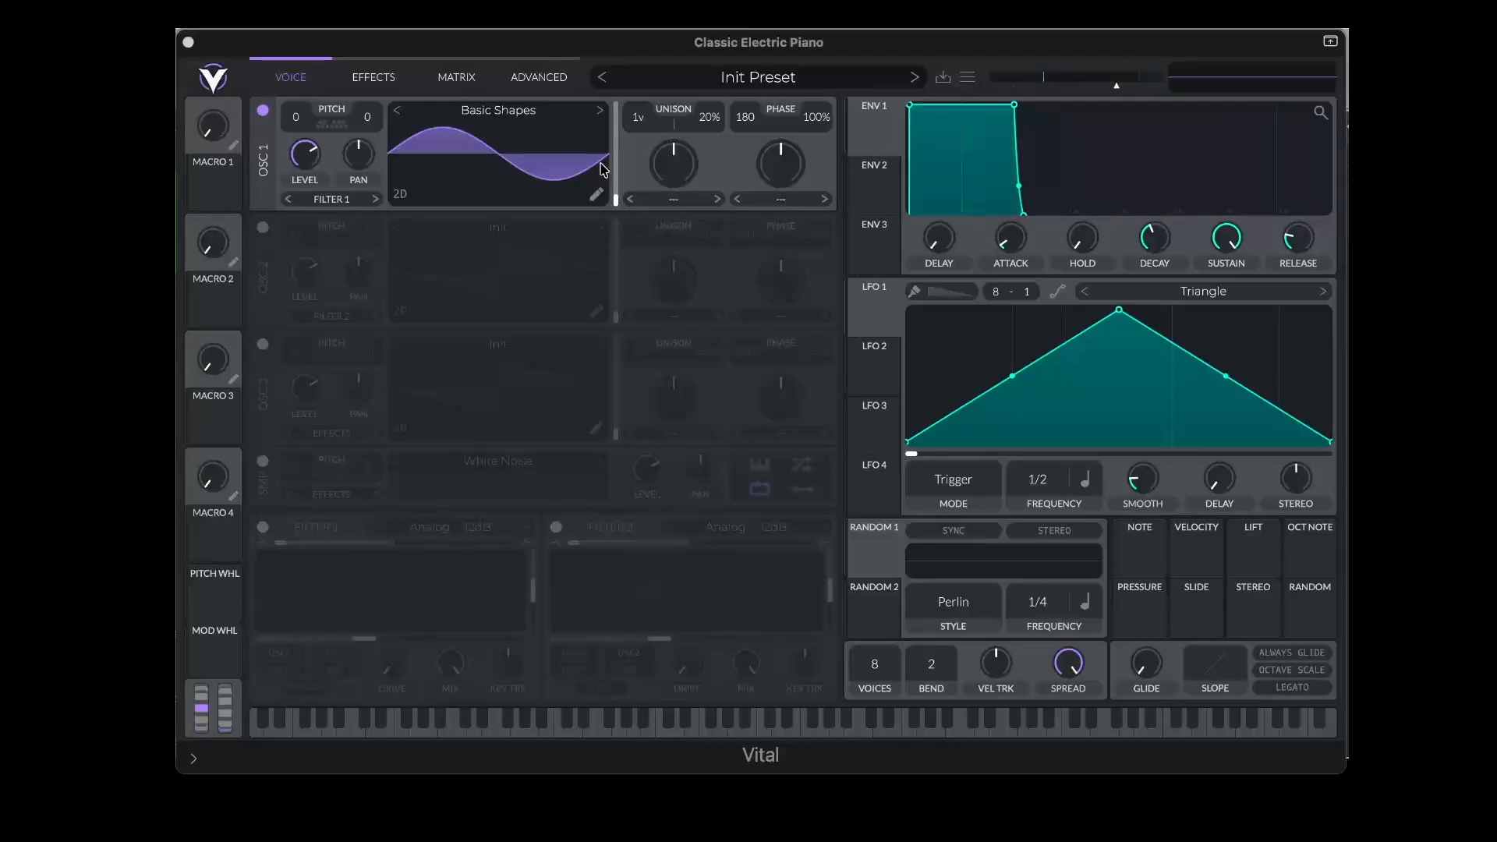
Sweep oscillator 1's Basic Shapes wavetable position through the saw, square and triangle frames and back to the sine frame
left_click_drag(616, 196, 625, 147)
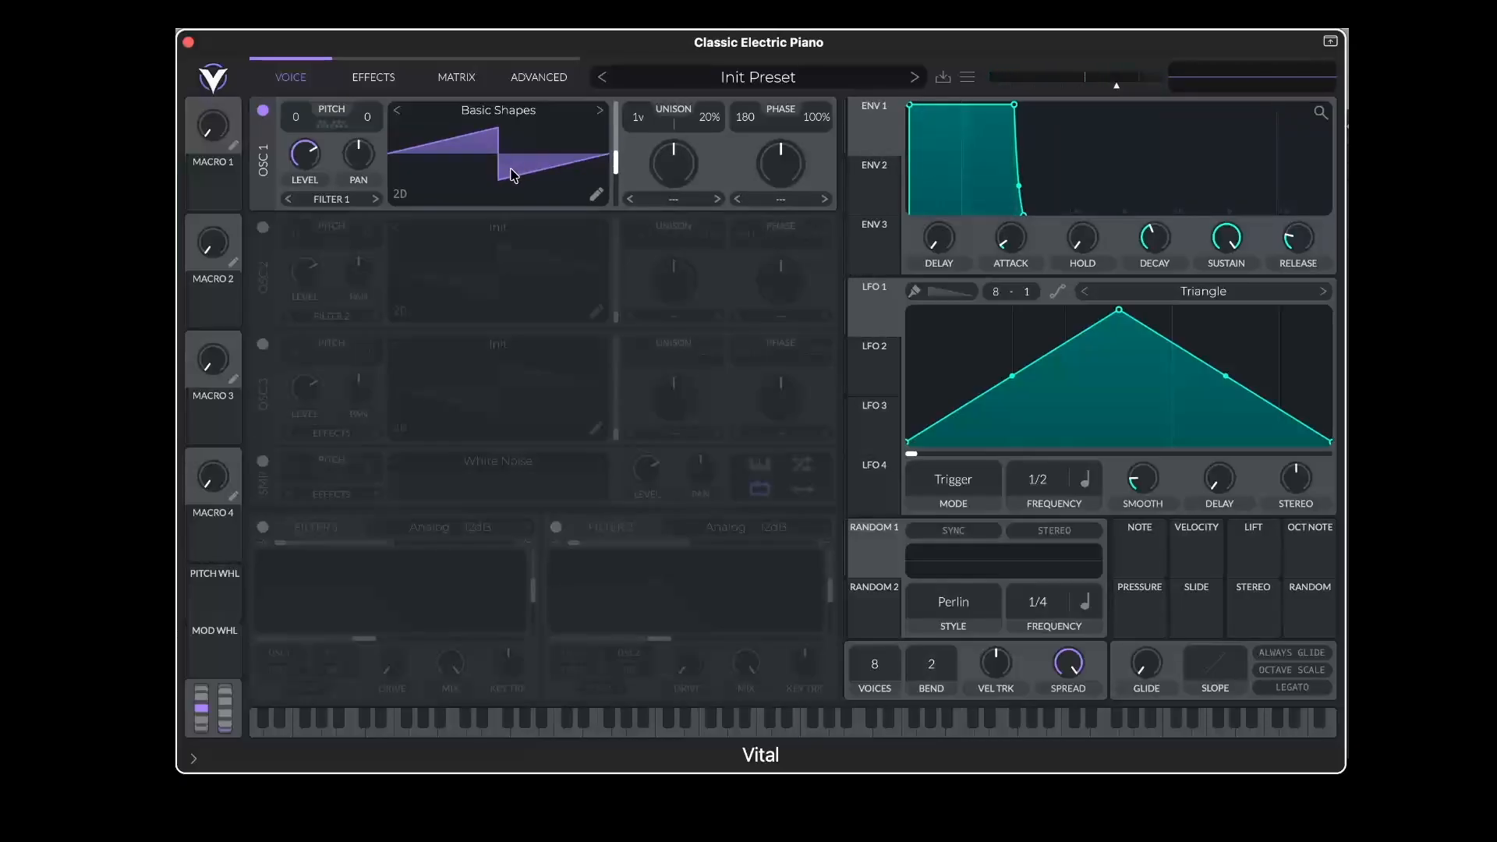
mouse_move(621, 160)
left_click_drag(621, 160, 622, 152)
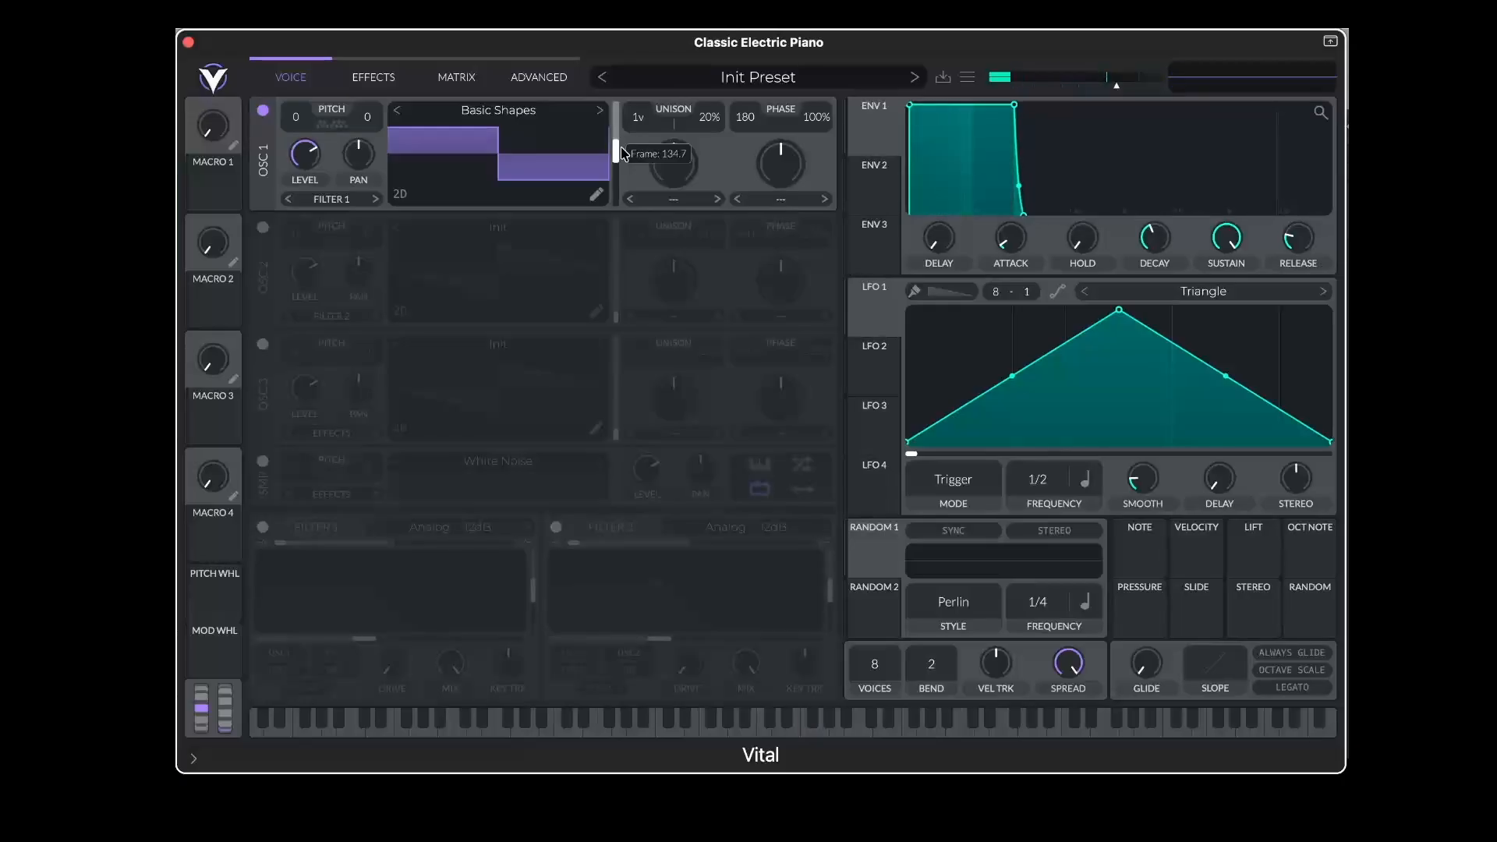
left_click_drag(623, 153, 621, 181)
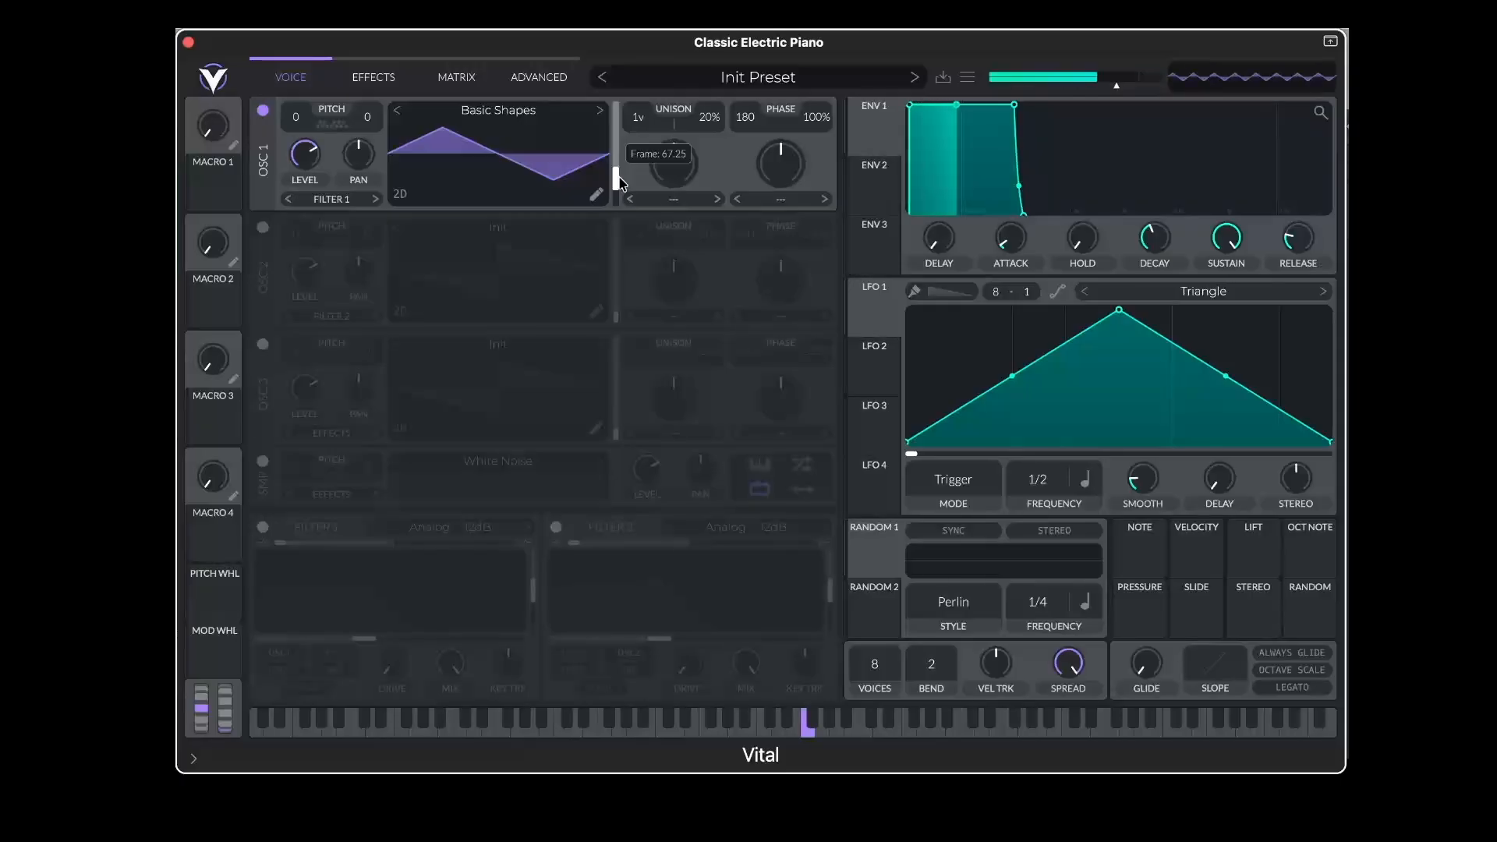
left_click_drag(620, 180, 618, 204)
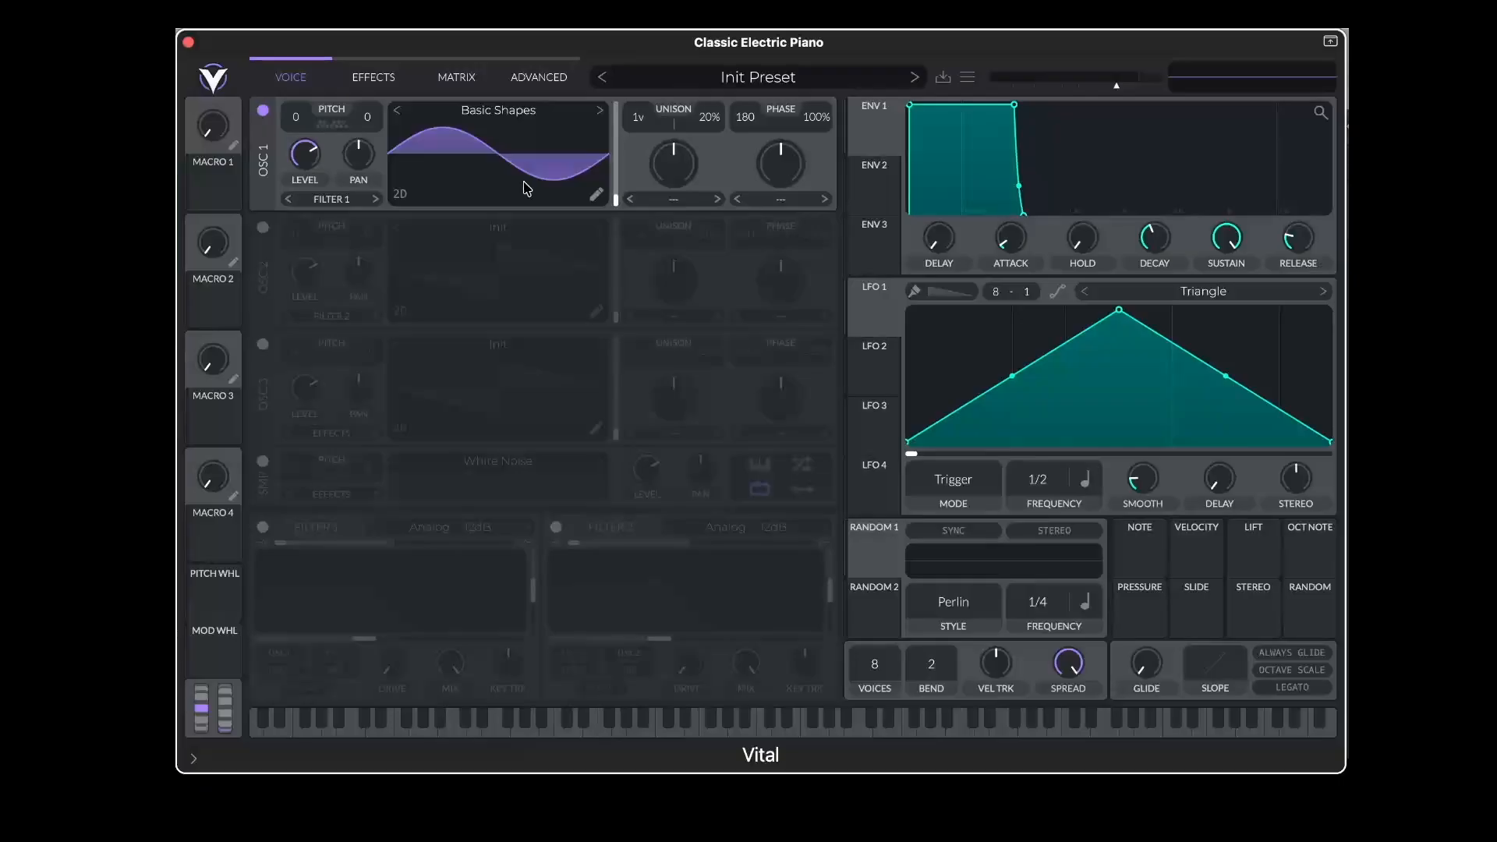
Open oscillator 1's wavetable for editing, set its horizontal grid to 0 and its blend mode to Waveform Blend
left_click(598, 196)
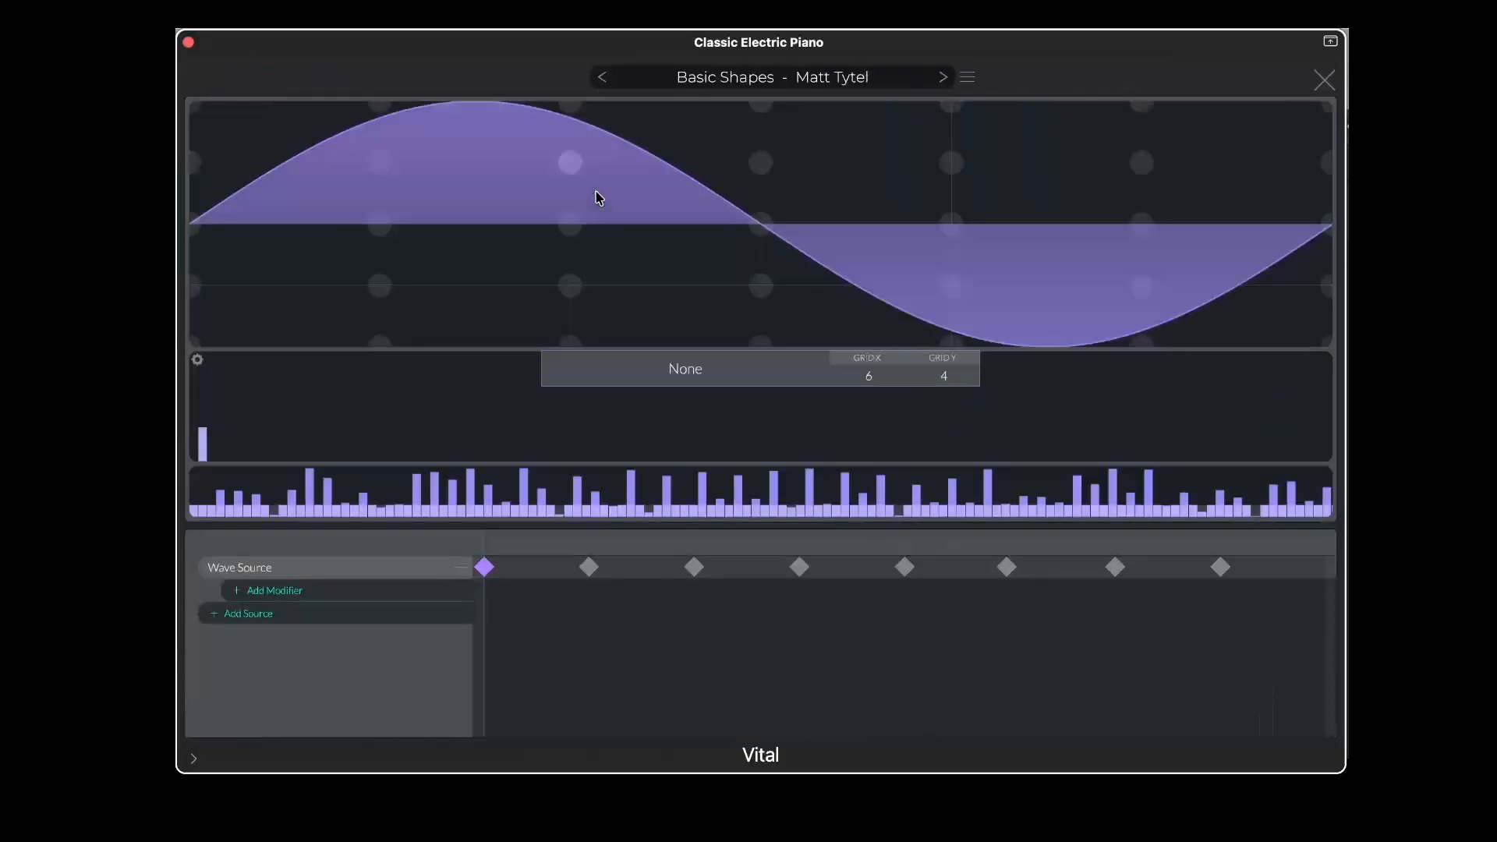
left_click_drag(877, 376, 869, 515)
left_click(710, 377)
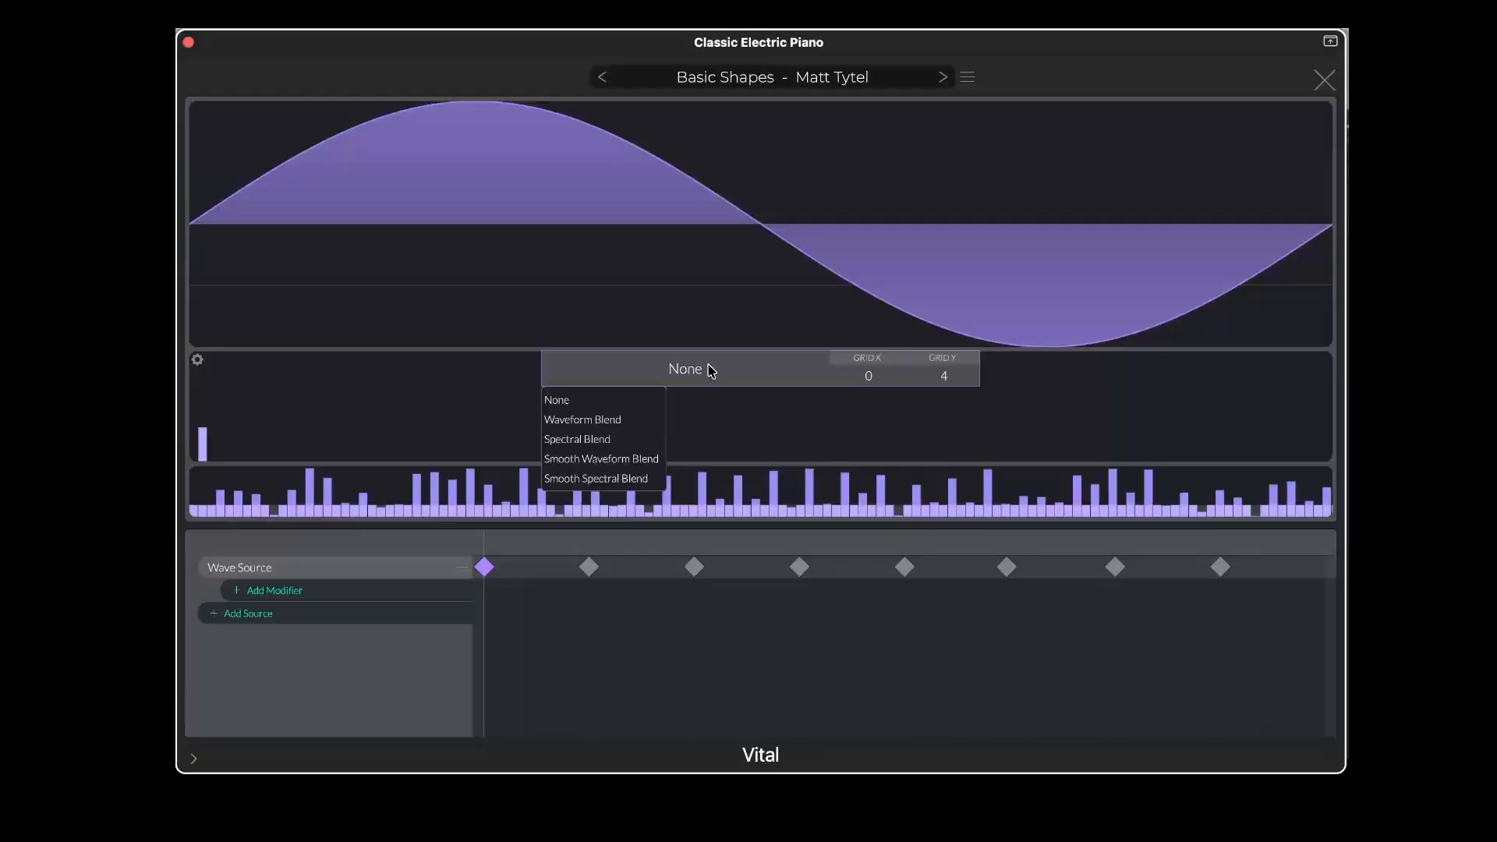
left_click(627, 423)
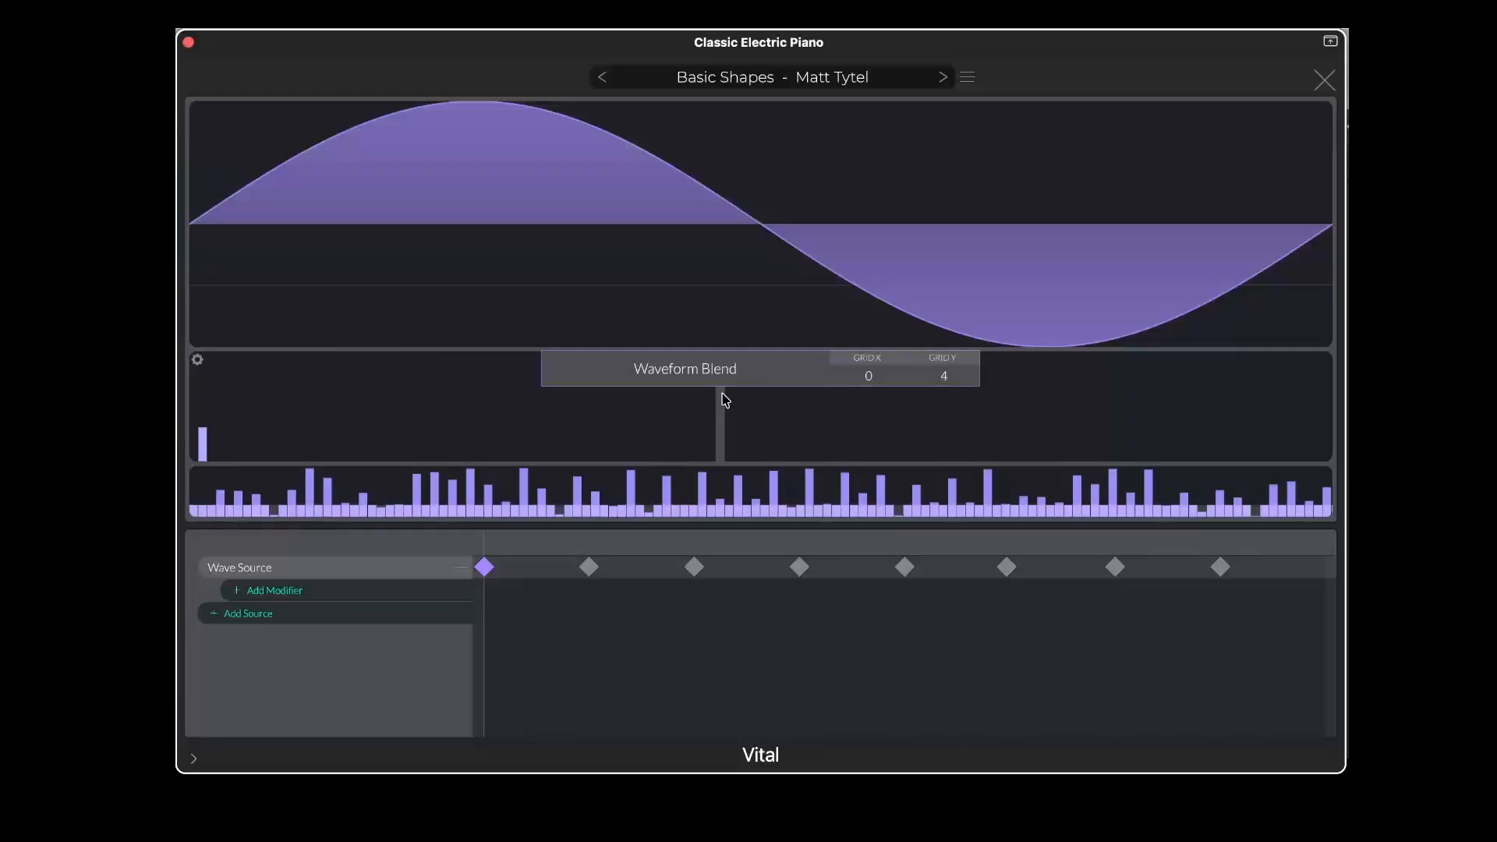
Adjust the first harmonic of the sine keyframe and shift its phase slightly
mouse_move(213, 436)
left_mouse_down()
mouse_move(783, 430)
mouse_move(774, 459)
mouse_move(257, 467)
mouse_move(216, 489)
left_mouse_up()
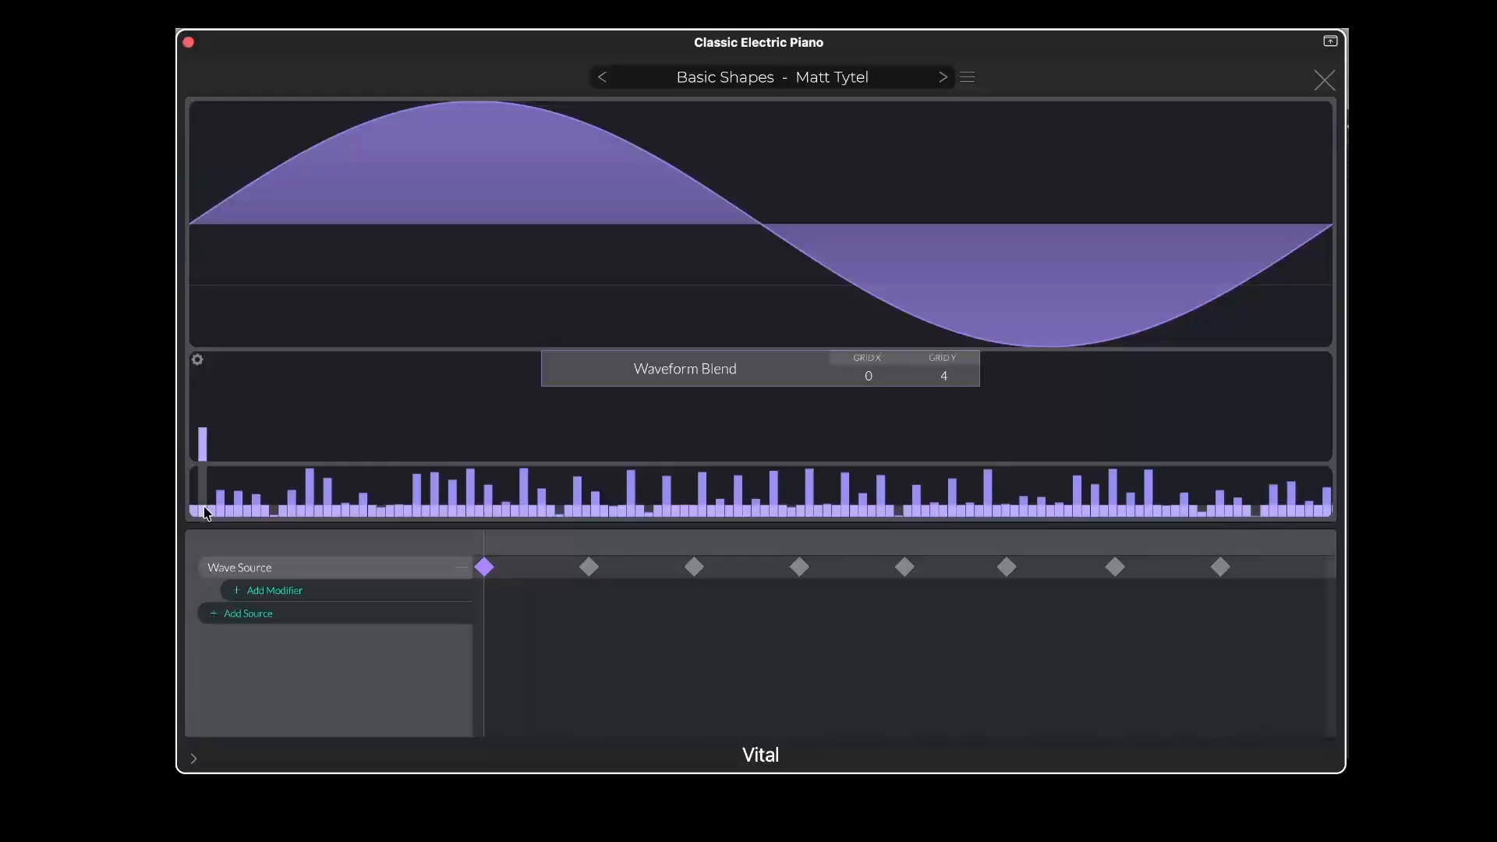
mouse_move(206, 512)
left_mouse_down()
mouse_move(205, 485)
mouse_move(202, 509)
left_mouse_up()
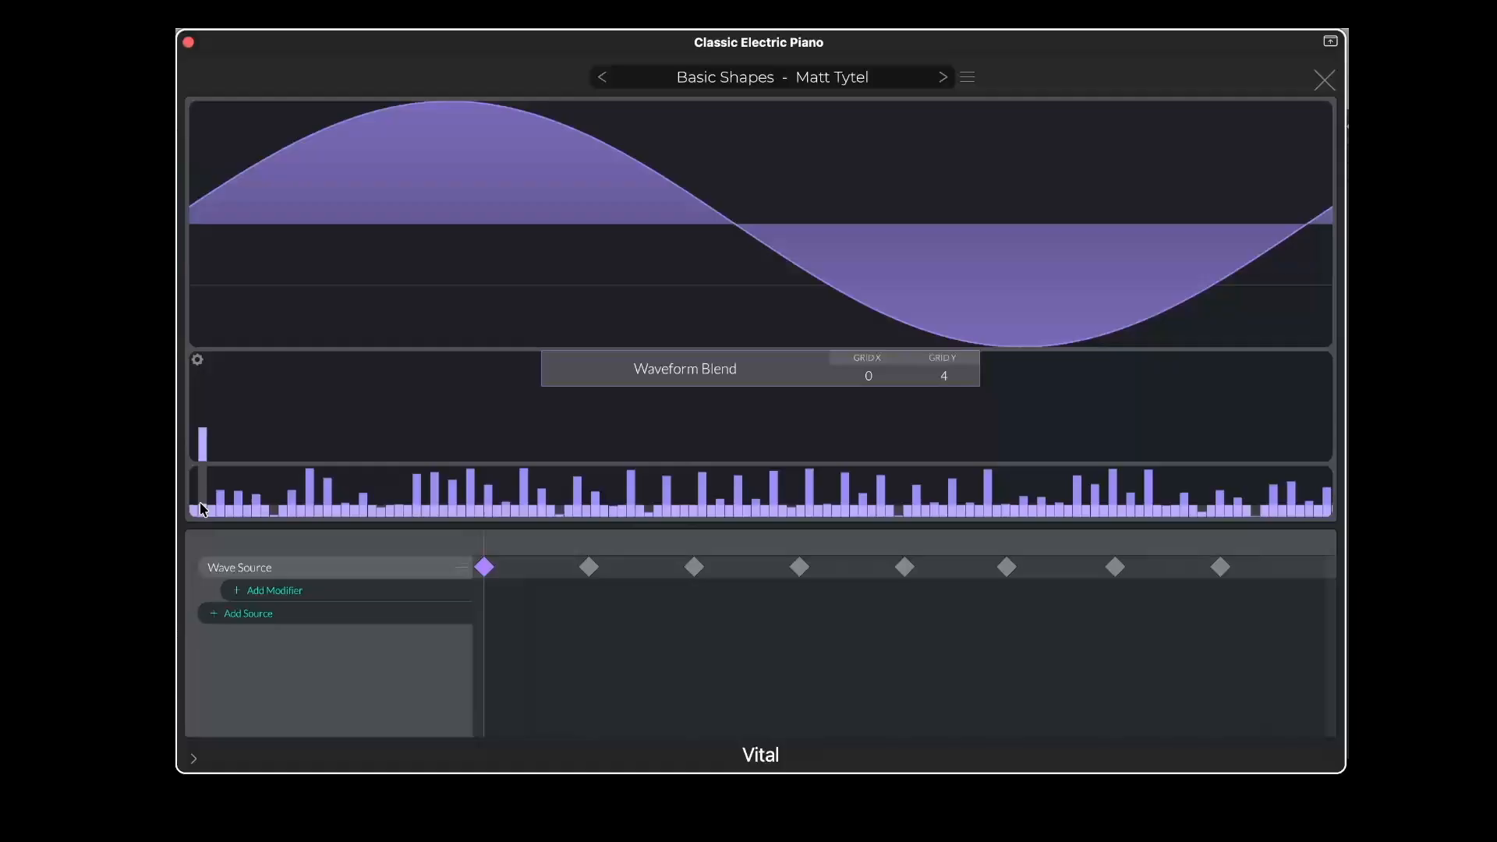
Try drawing amplitudes and phases for the lower harmonics of the sine keyframe, and clear them back to the single first harmonic
left_click_drag(215, 451, 481, 408)
mouse_move(470, 496)
left_mouse_down()
mouse_move(367, 488)
mouse_move(304, 507)
mouse_move(221, 488)
mouse_move(481, 491)
left_mouse_up()
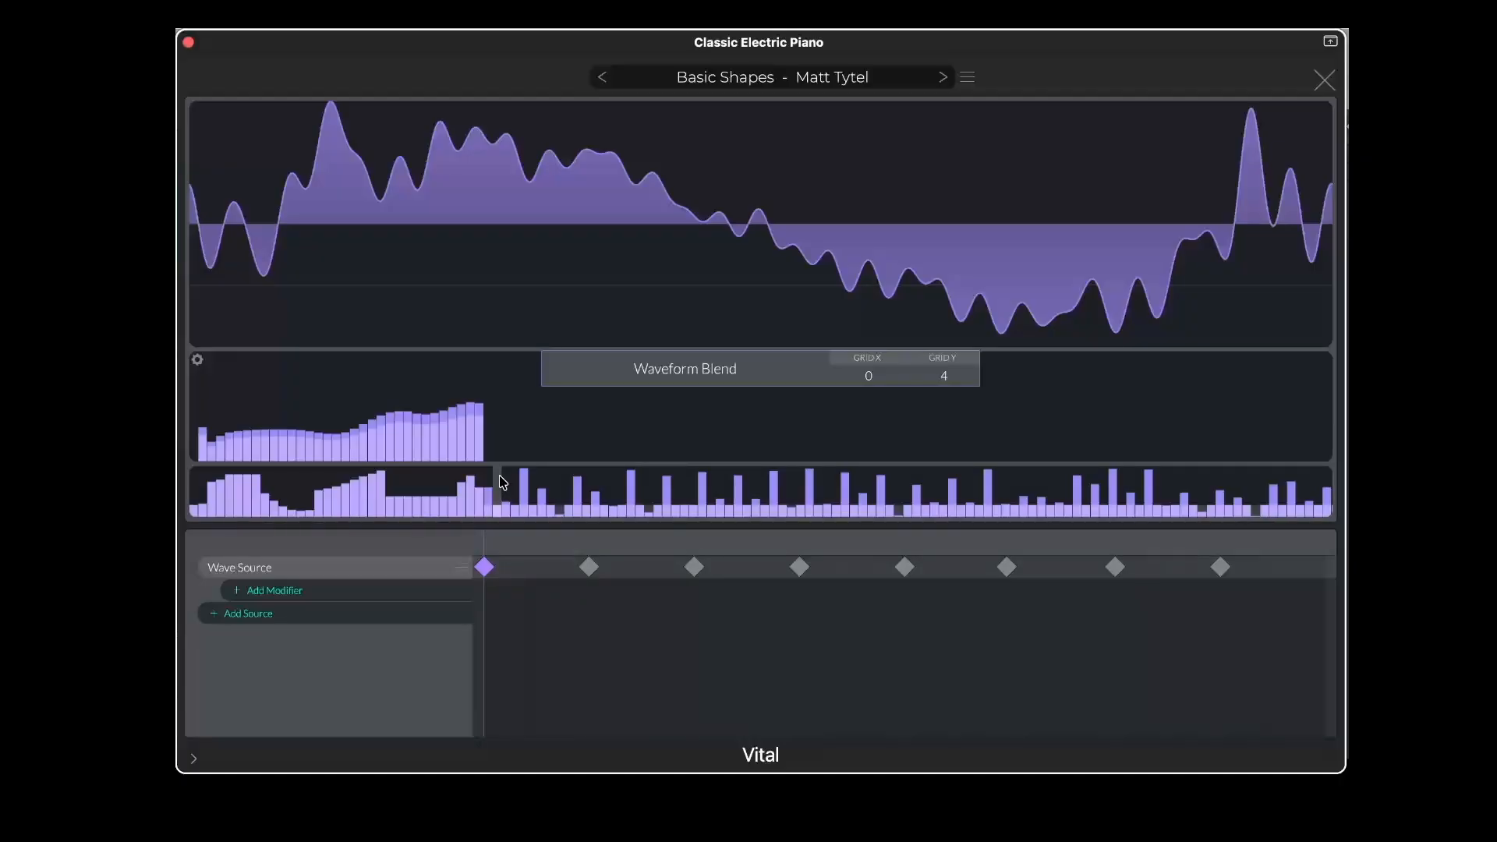
mouse_move(485, 459)
left_mouse_down()
mouse_move(219, 451)
mouse_move(475, 480)
mouse_move(212, 488)
left_mouse_up()
left_click_drag(558, 511, 219, 509)
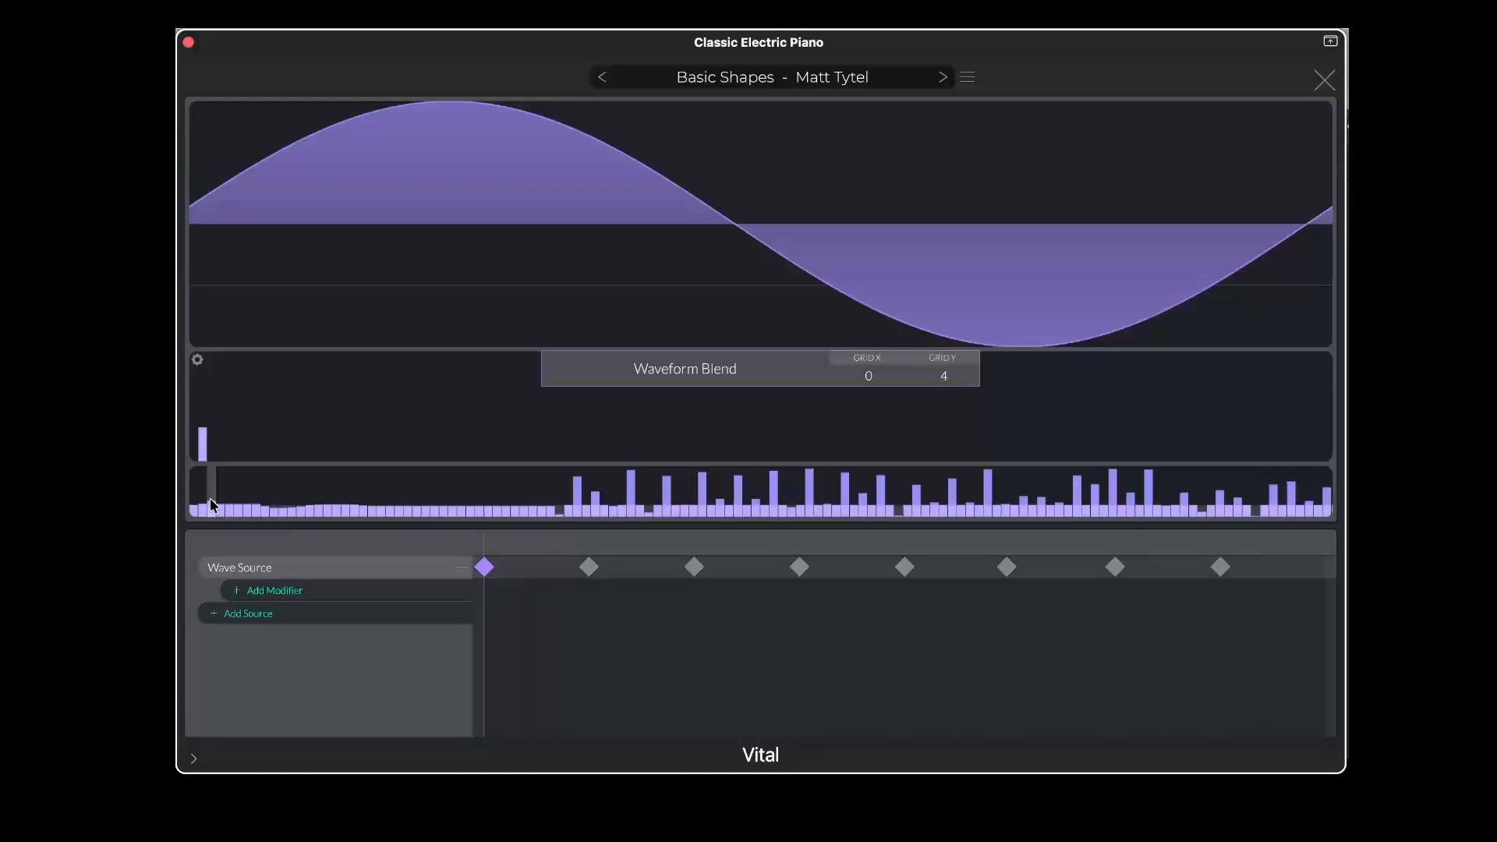
Remove every Wave Source keyframe except the first sine keyframe
right_click(591, 568)
left_click(616, 581)
right_click(693, 568)
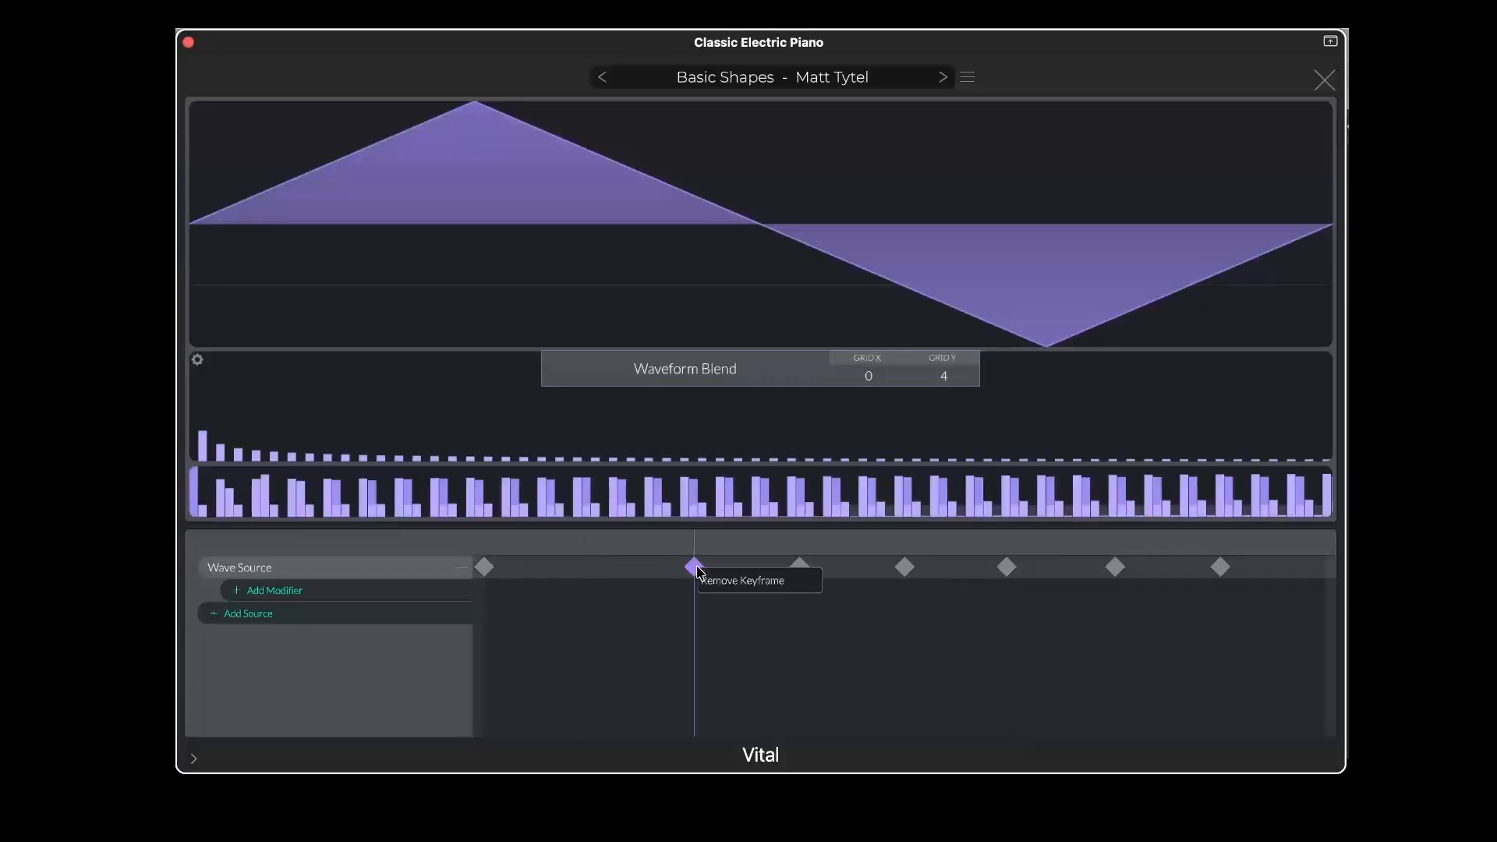
left_click(713, 581)
right_click(801, 568)
left_click(815, 580)
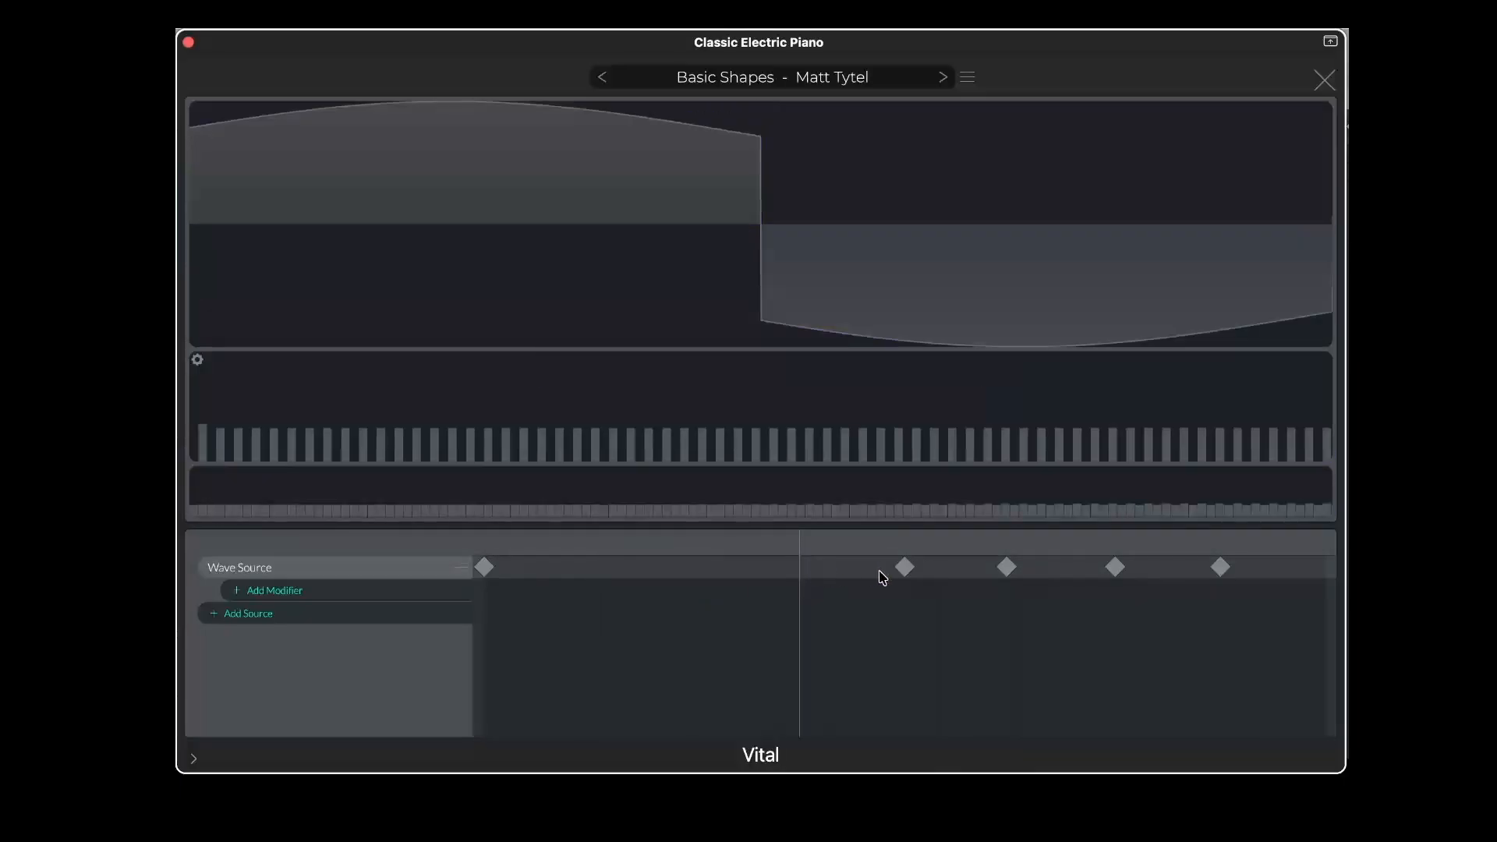
right_click(905, 567)
left_click(919, 580)
right_click(1006, 568)
left_click(1021, 581)
right_click(1115, 568)
left_click(1123, 581)
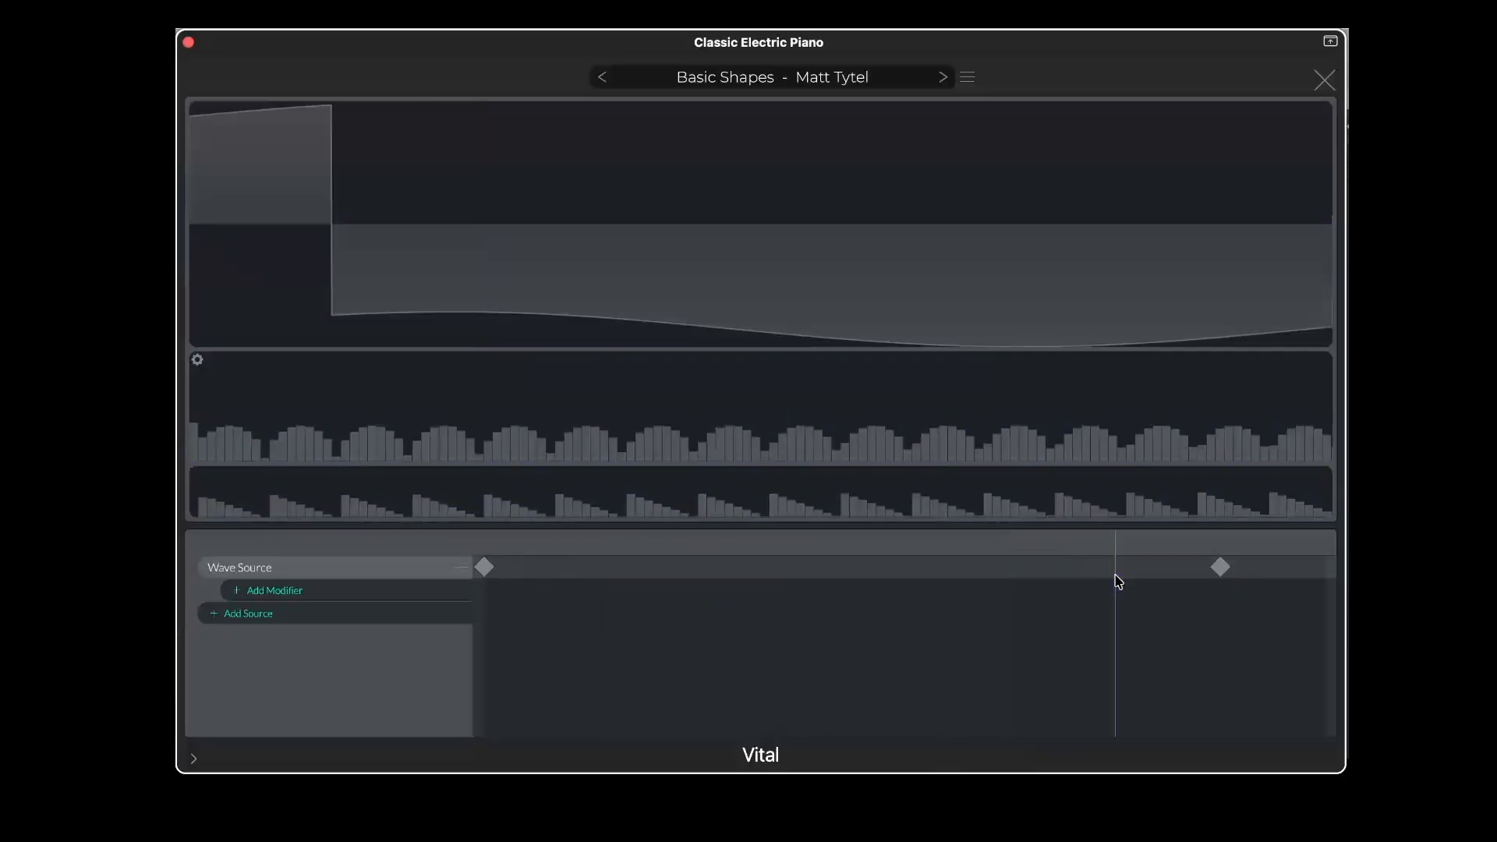
right_click(1221, 567)
left_click(1187, 581)
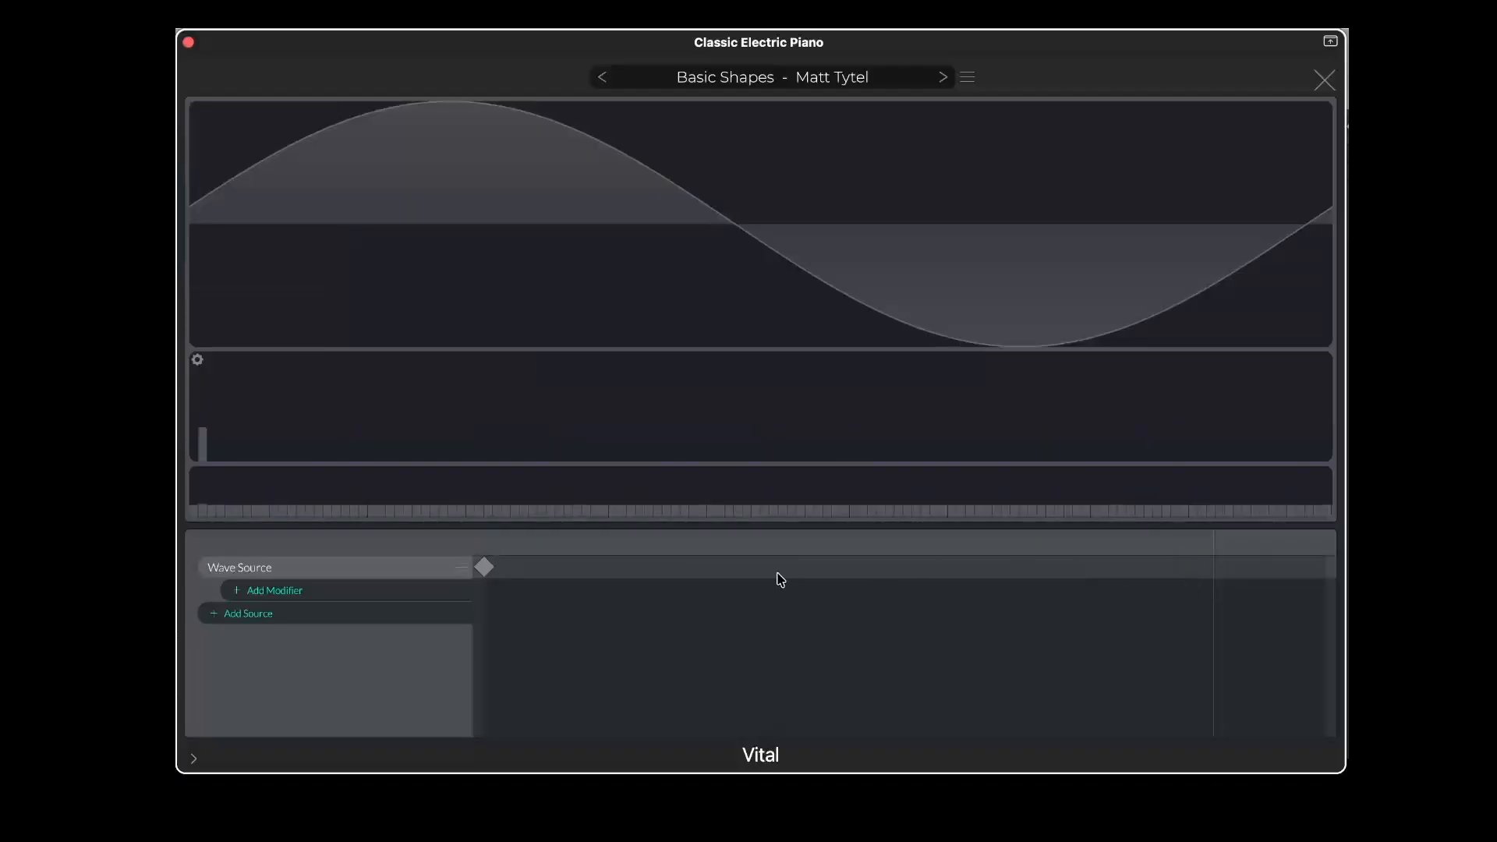
Create a second Wave Source keyframe and move it to about a third of the way along the timeline
right_click(639, 567)
left_click(652, 580)
left_click(648, 568)
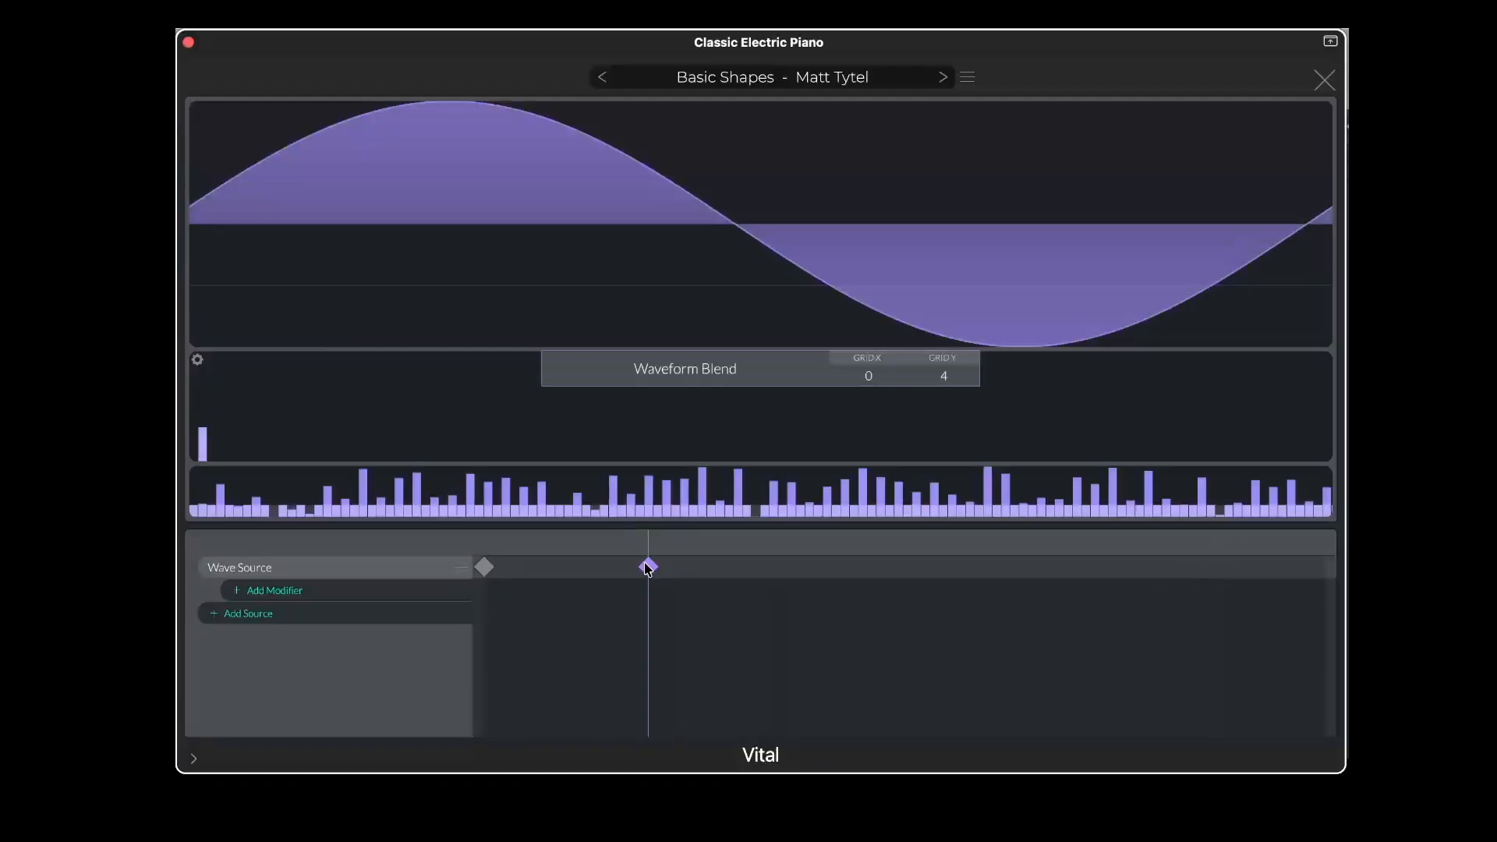
left_click_drag(648, 569, 742, 577)
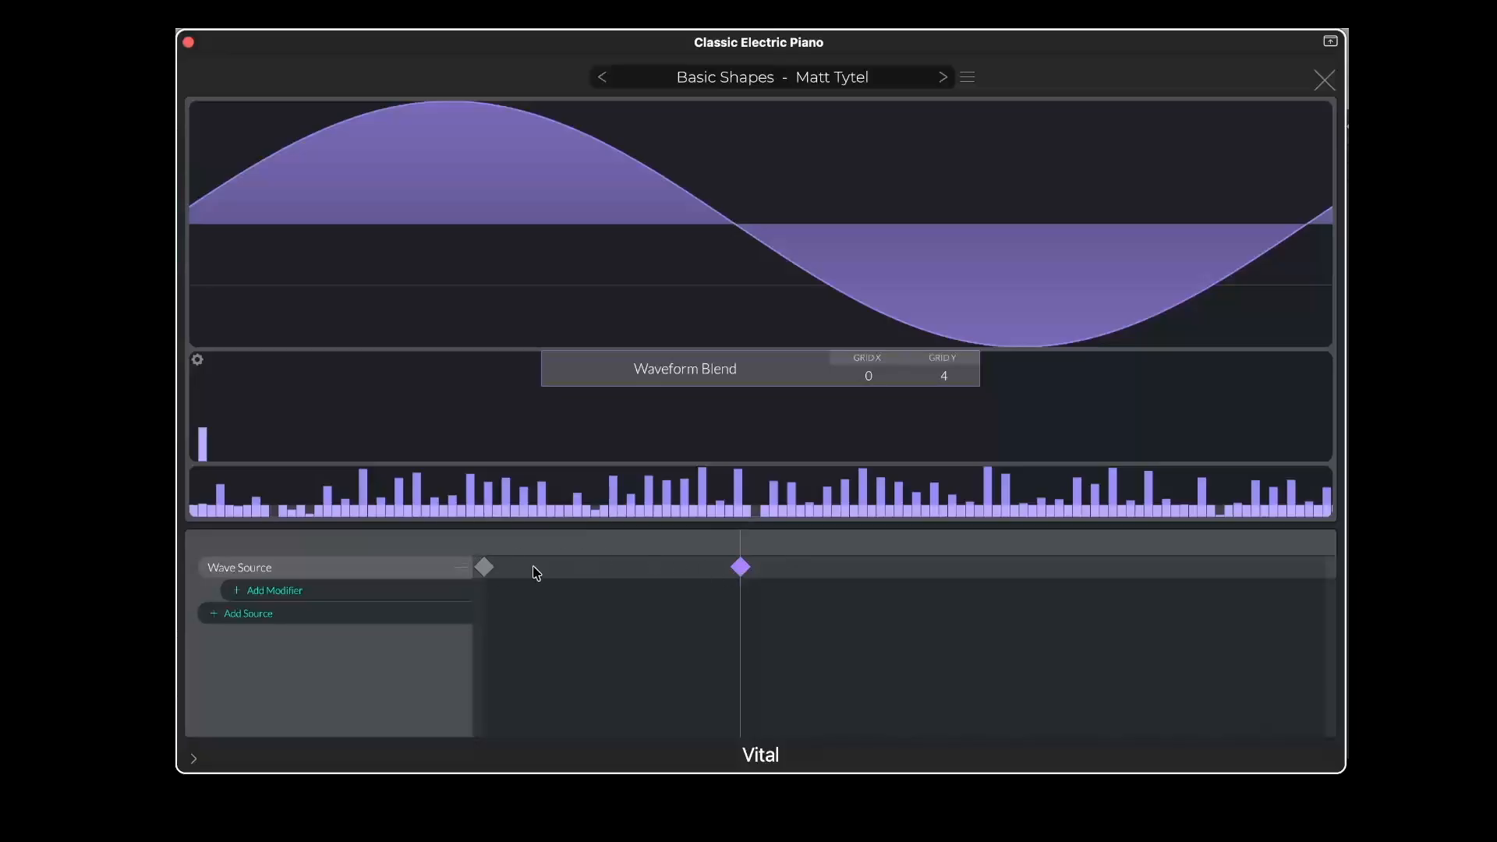
Draw two groups of higher harmonics with varied phases on the second keyframe to form a jagged waveform
left_click(250, 441)
left_click_drag(250, 438, 453, 416)
left_click_drag(541, 440, 676, 441)
mouse_move(711, 501)
left_mouse_down()
mouse_move(559, 484)
mouse_move(244, 491)
left_mouse_up()
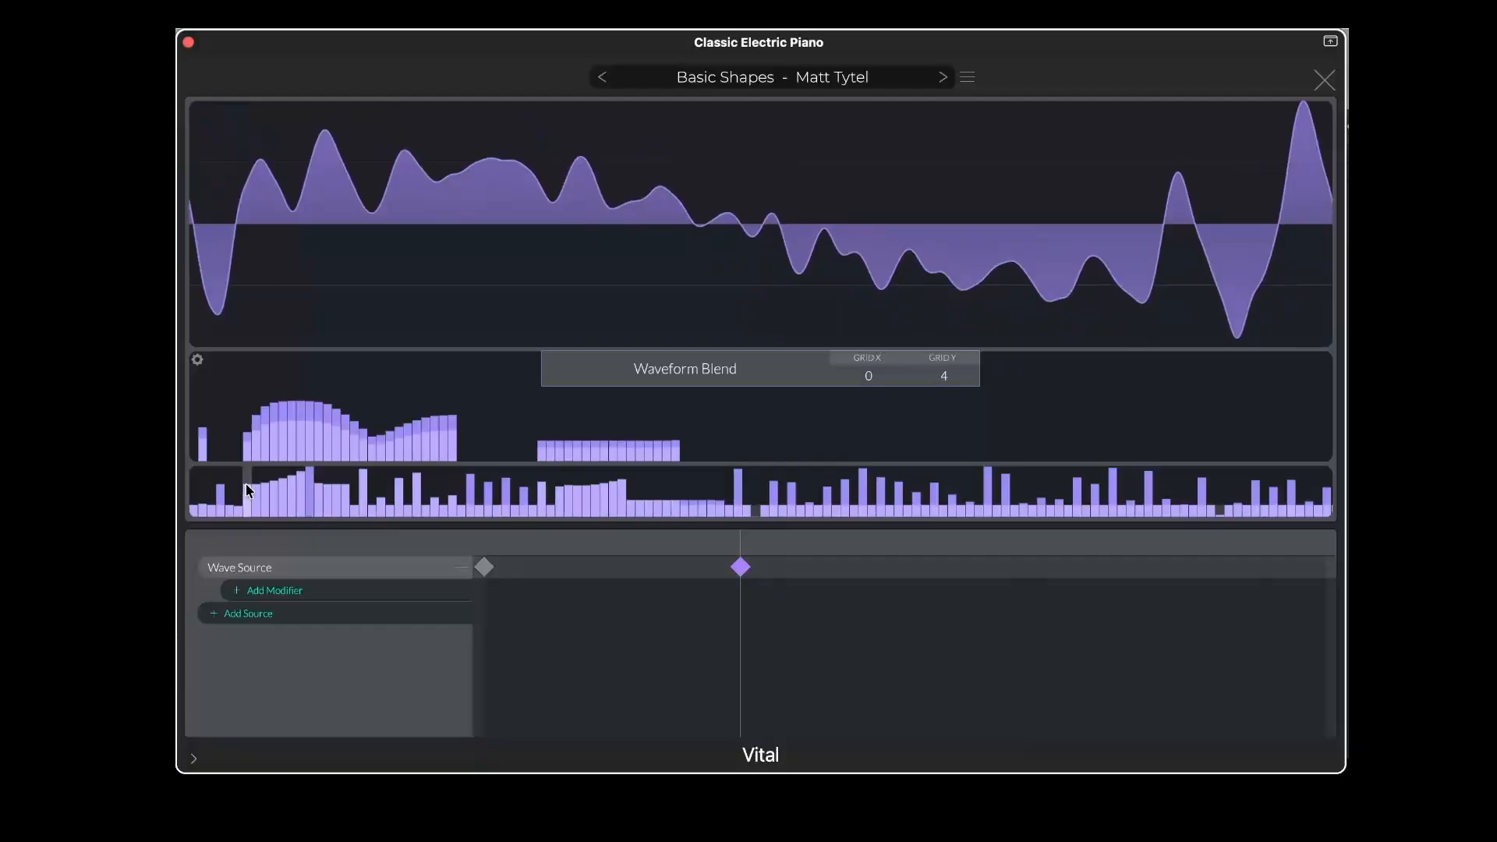
Compare the sine keyframe with the jagged keyframe, and move the jagged keyframe to the end of the timeline
left_click(484, 567)
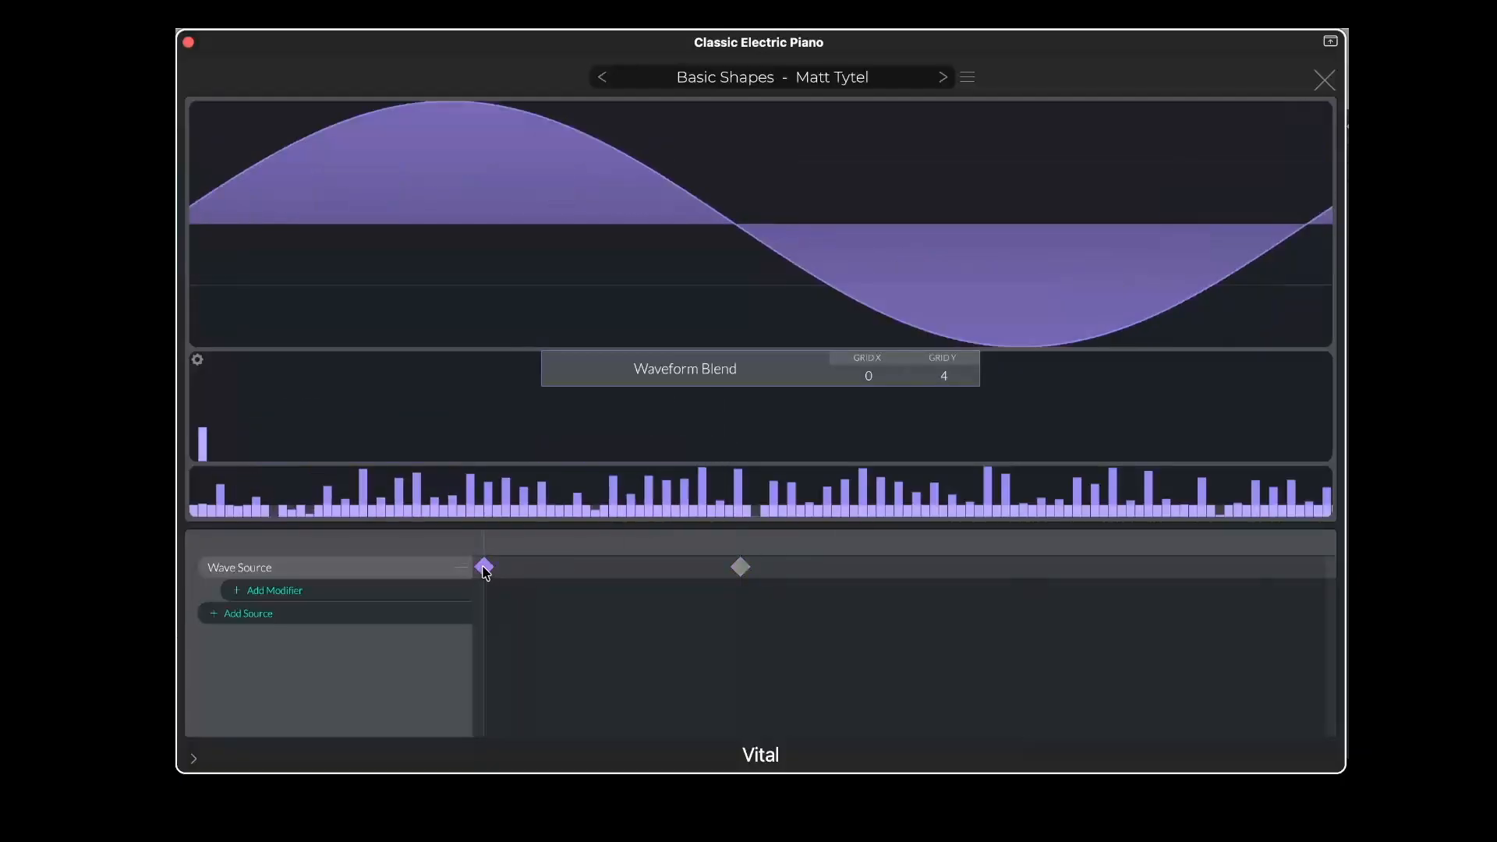
left_click(742, 566)
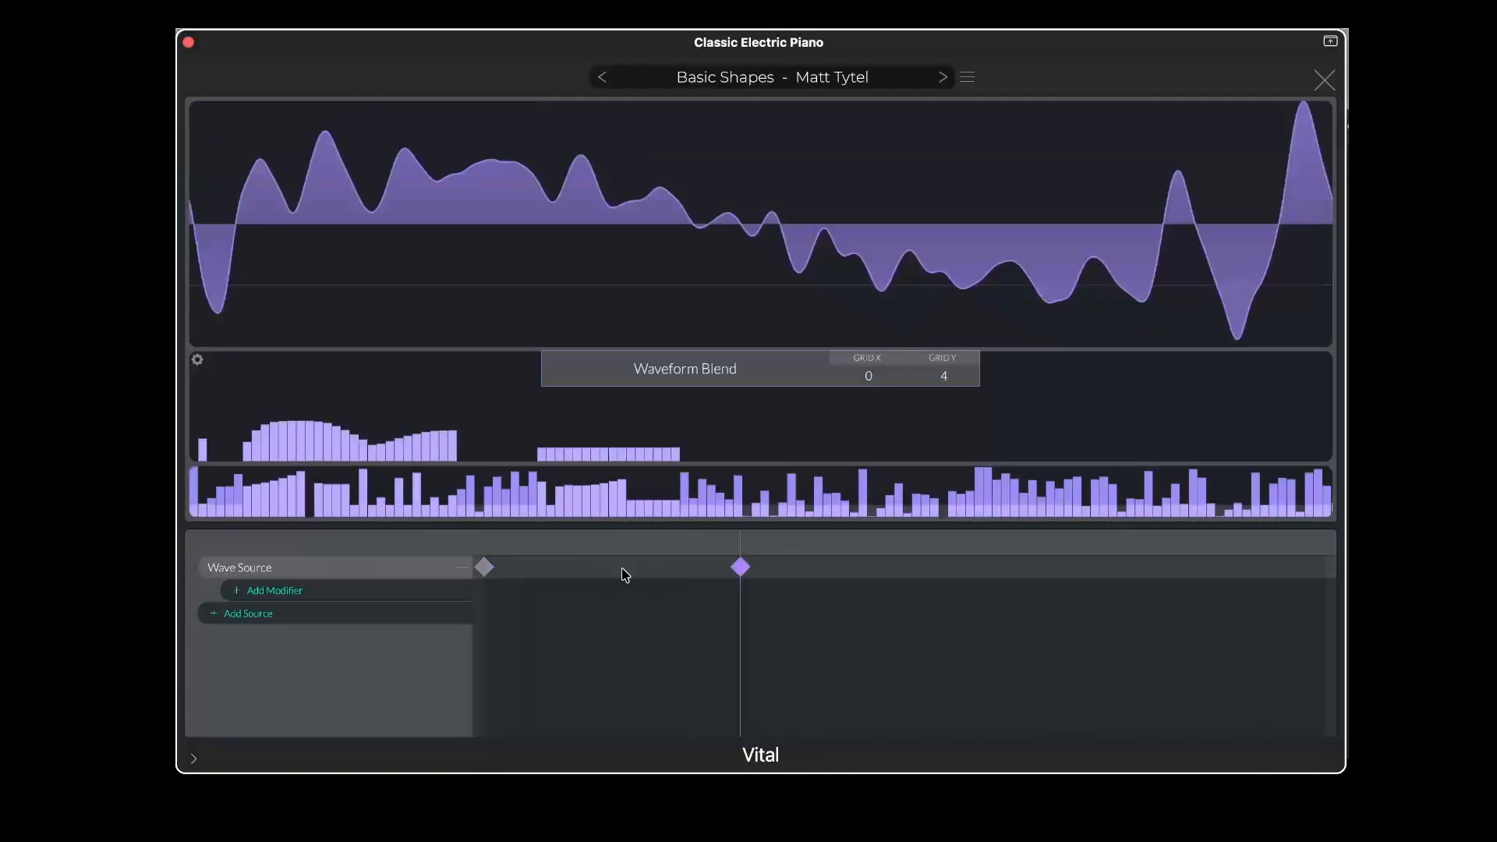
left_click(484, 567)
left_click(741, 567)
left_click_drag(741, 547, 1325, 567)
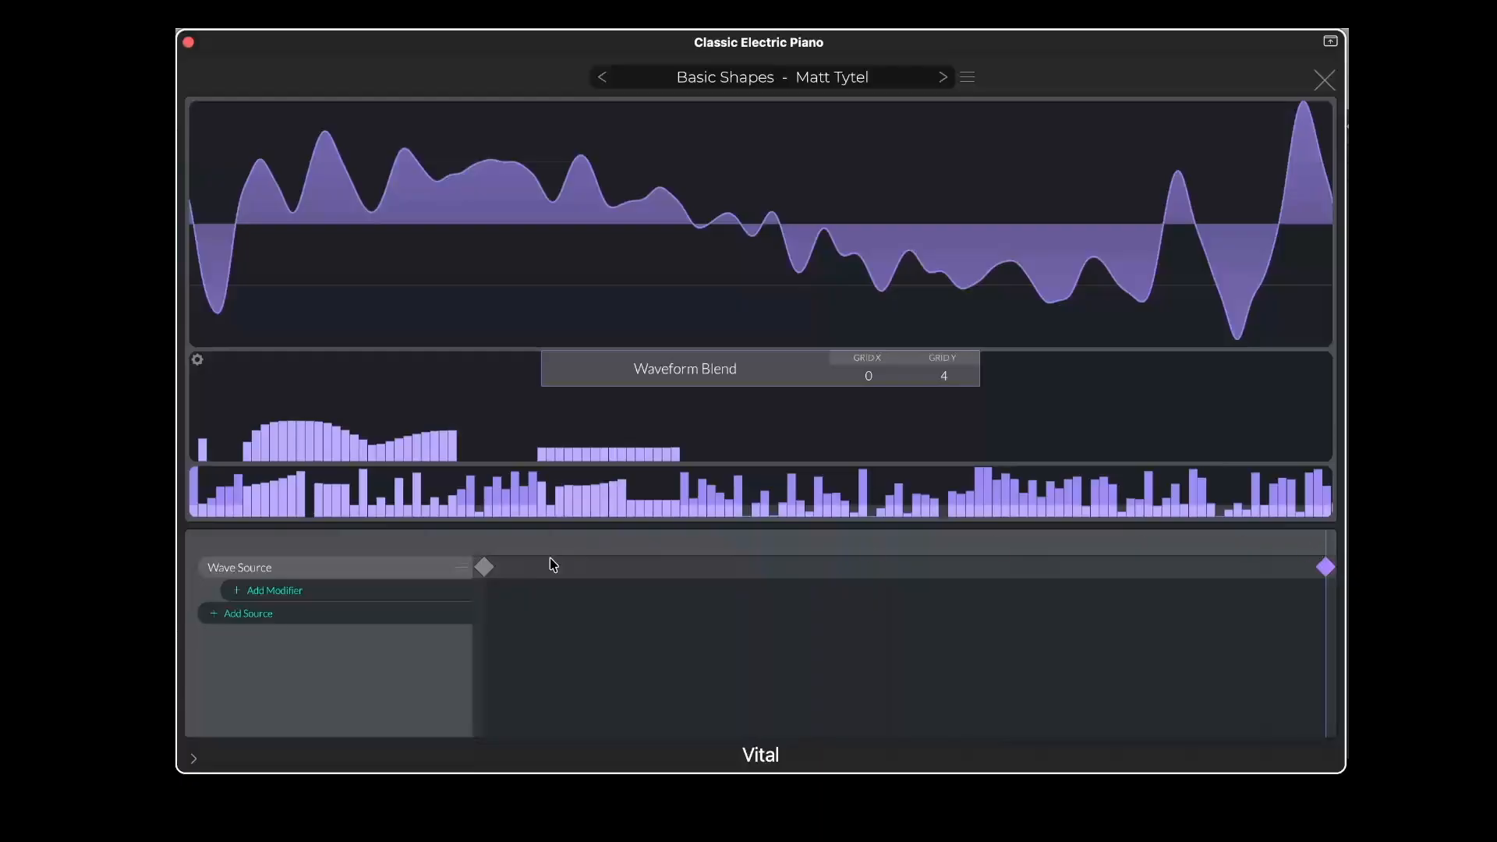
Scrub through the Wave Source timeline from the first keyframe to the last to examine the waveform morph
left_click(484, 568)
left_click_drag(485, 552, 1326, 585)
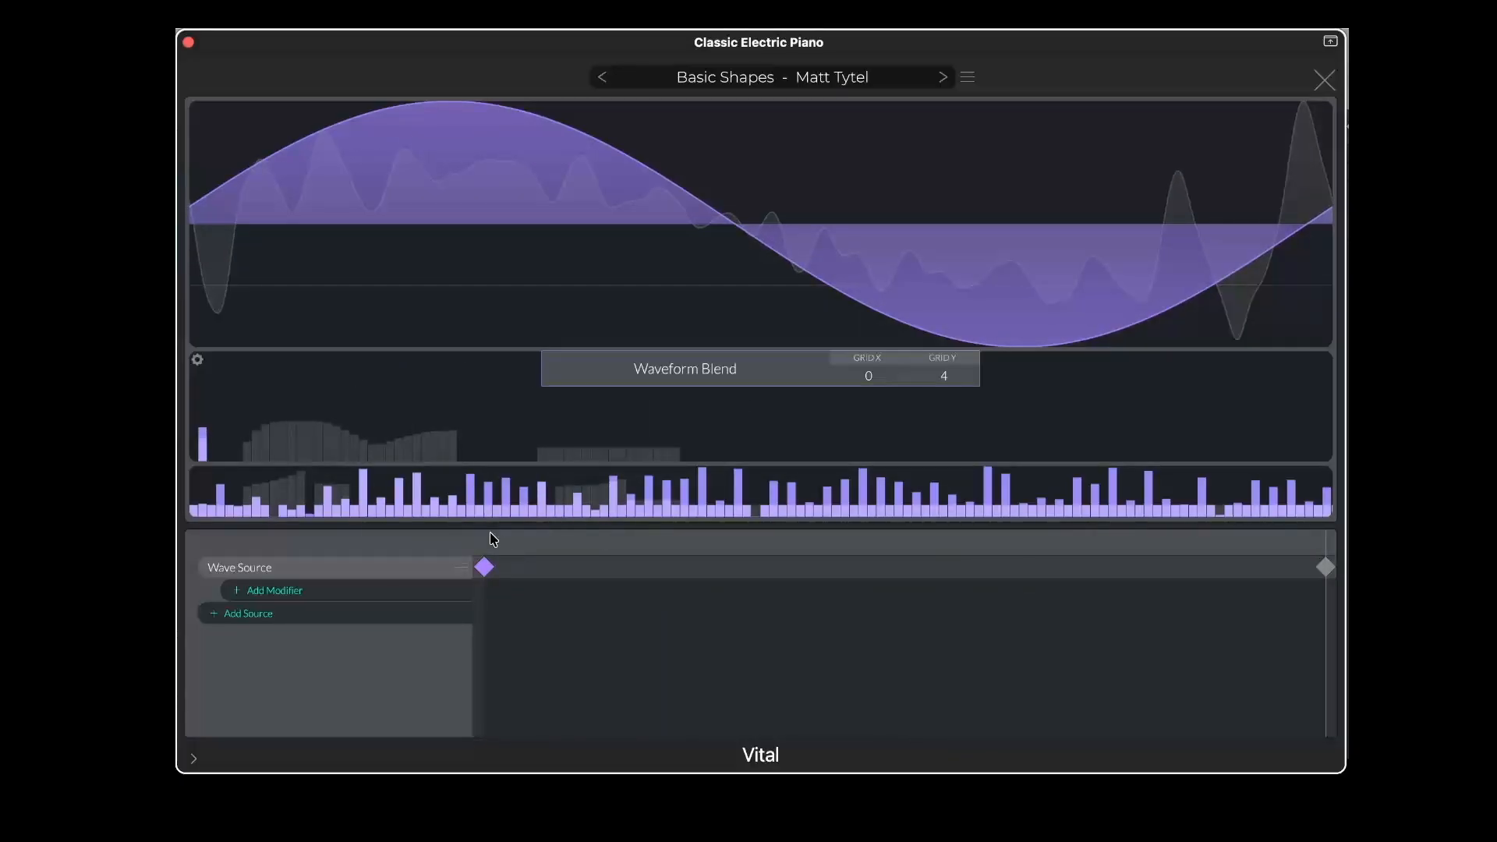
left_click(481, 544)
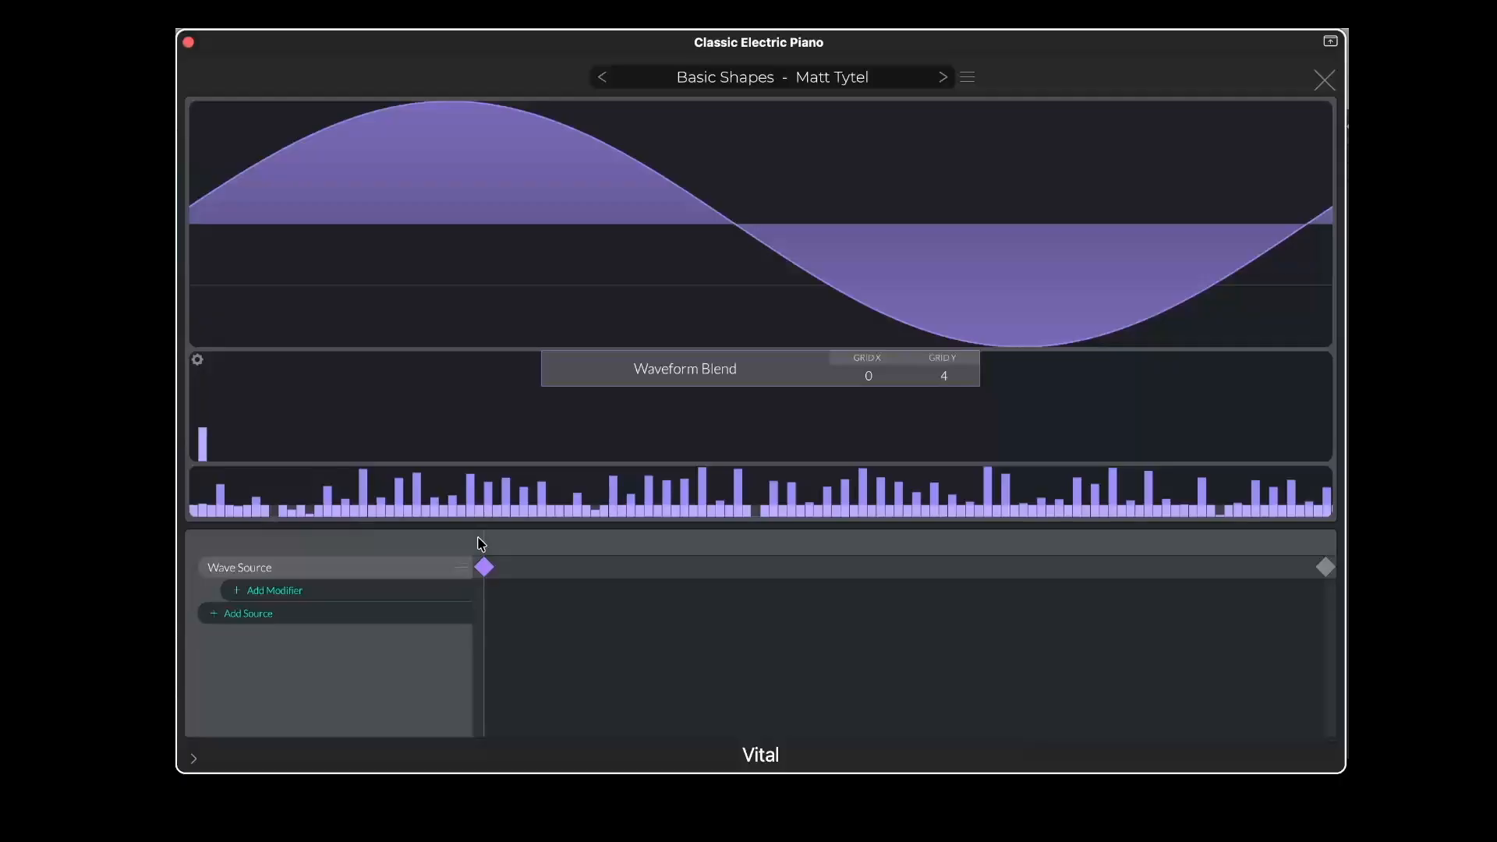
left_click_drag(483, 549, 1345, 550)
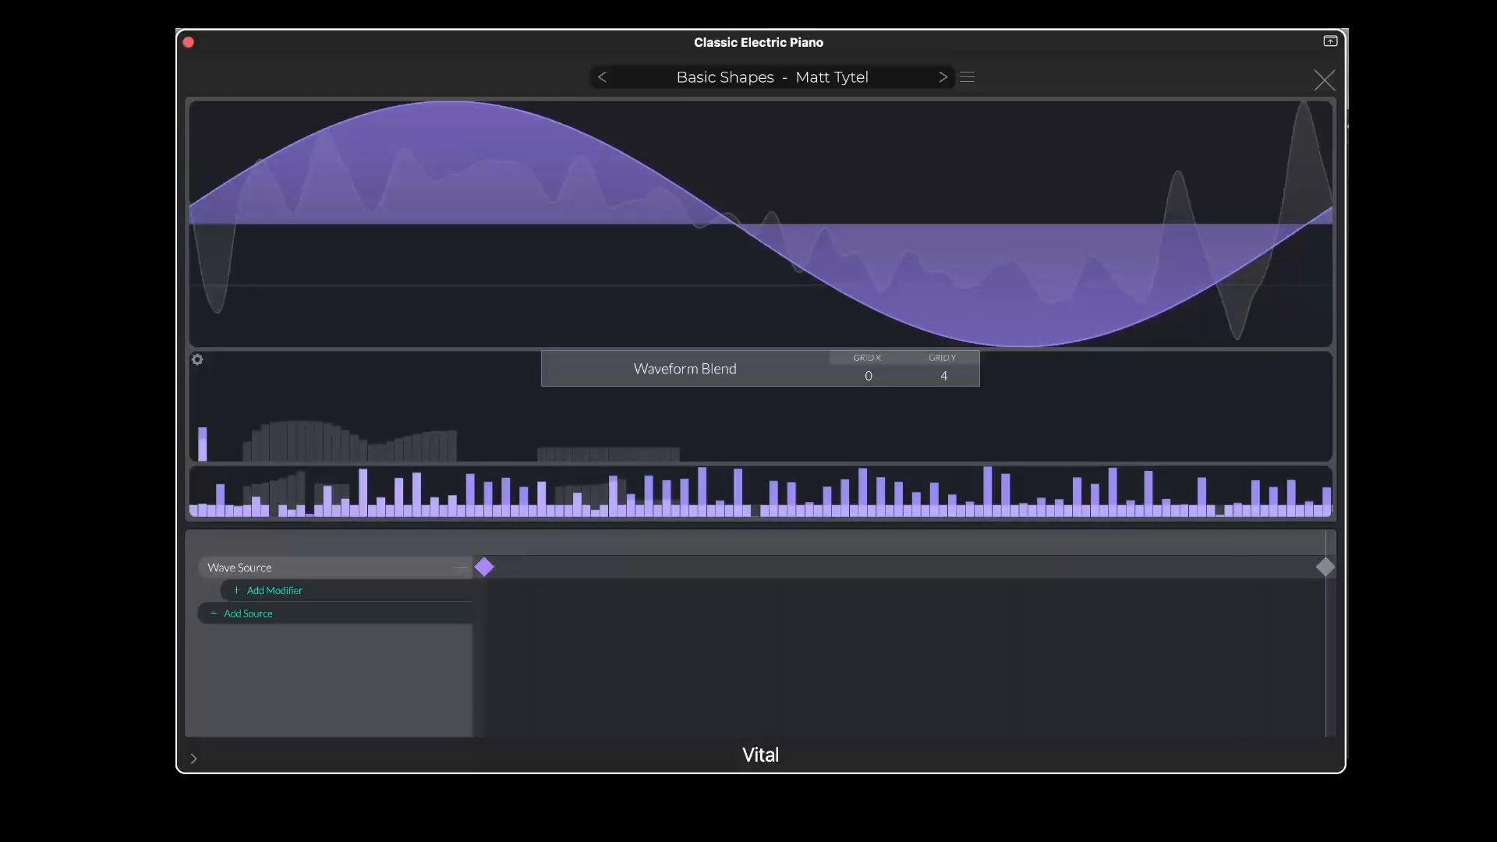
Create two intermediate keyframes between the sine and jagged ones and space them out along the Wave Source timeline
right_click(596, 567)
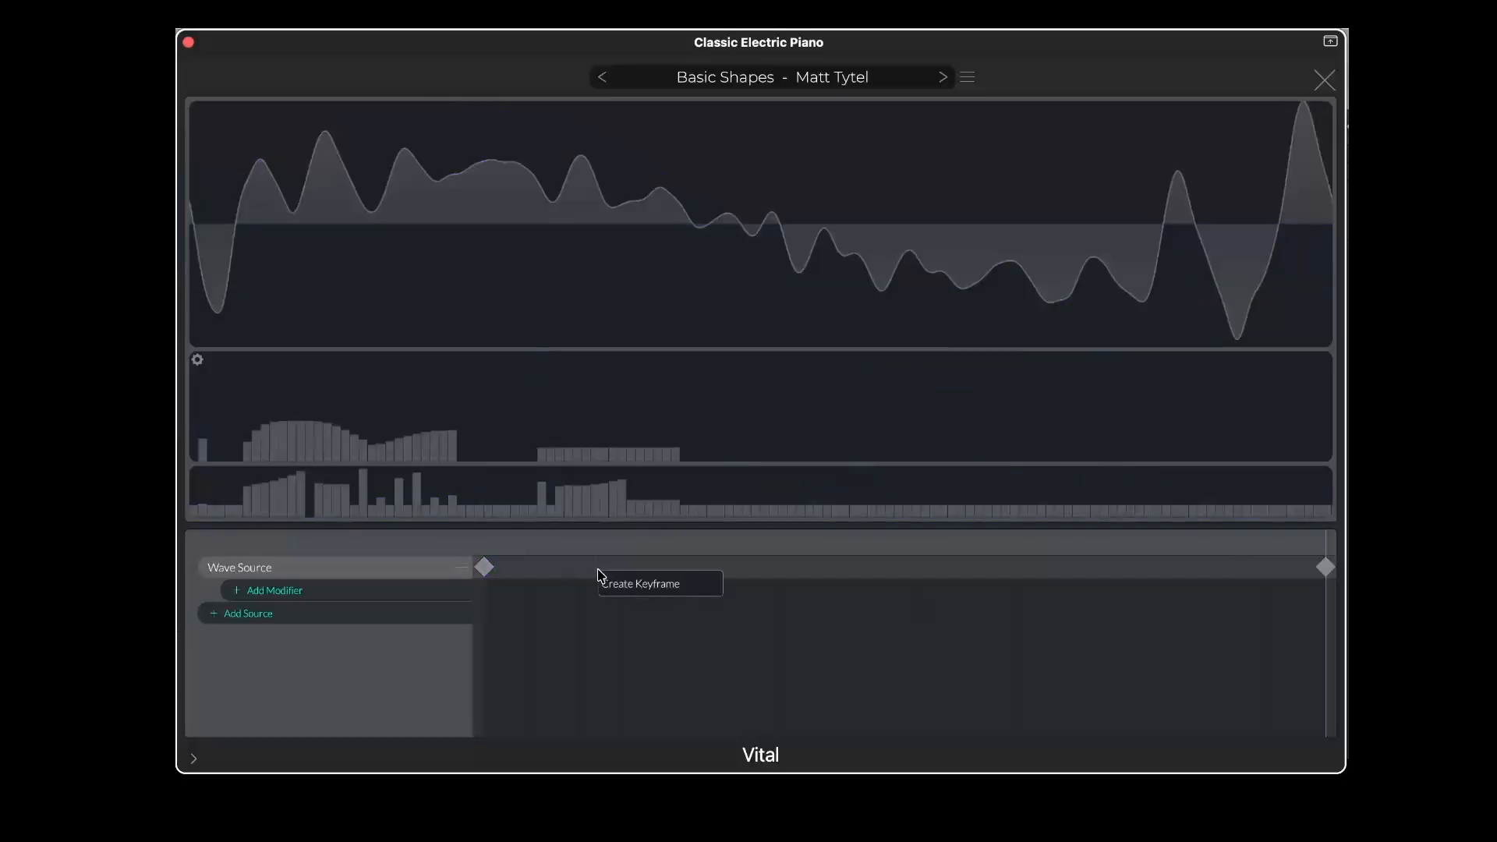
left_click(633, 582)
right_click(903, 570)
left_click(924, 583)
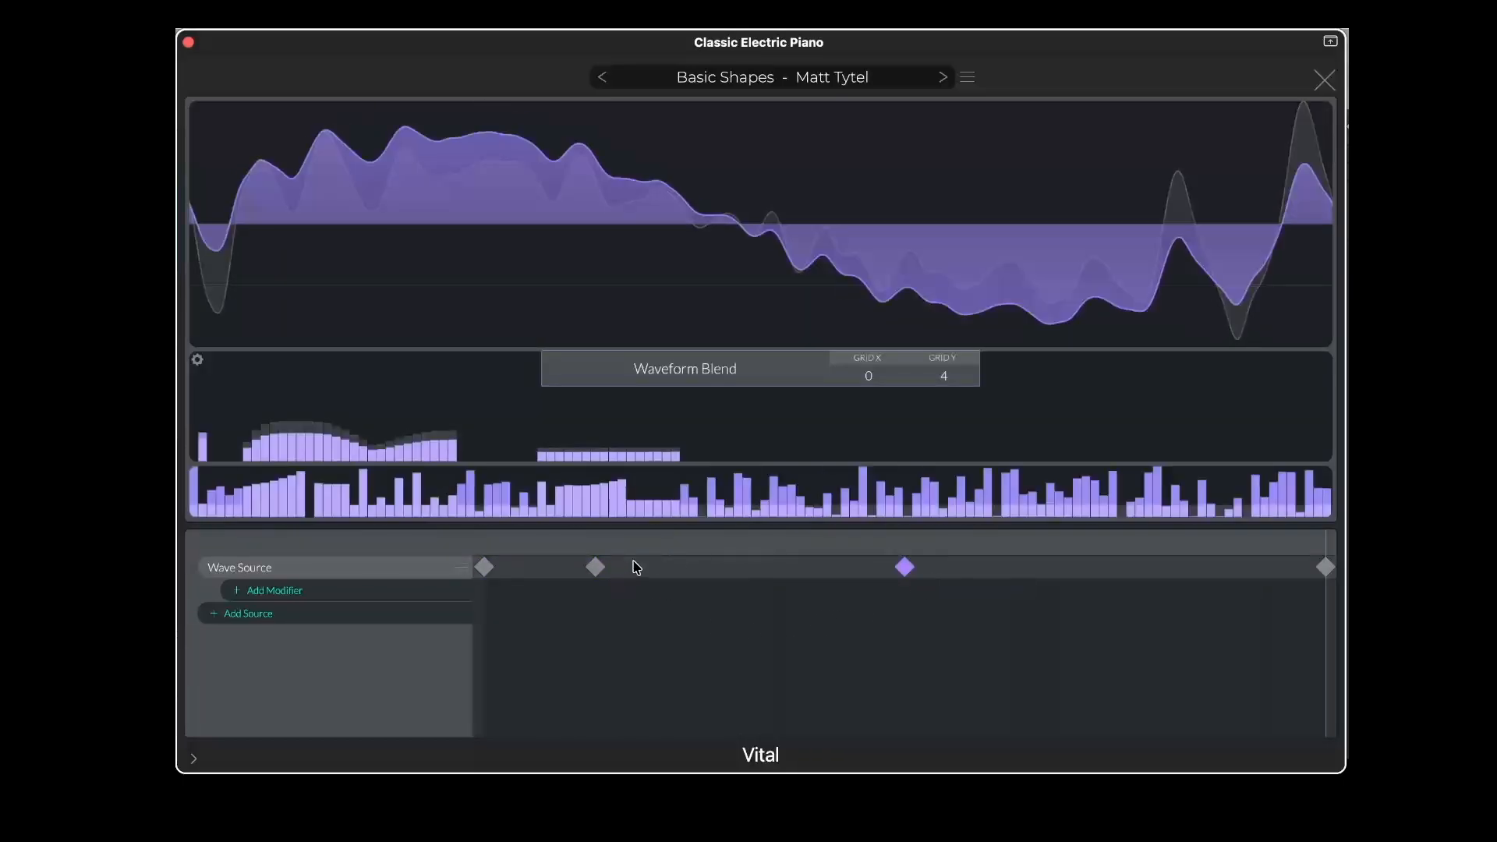
left_click(593, 570)
left_click_drag(593, 573, 671, 569)
left_click(905, 569)
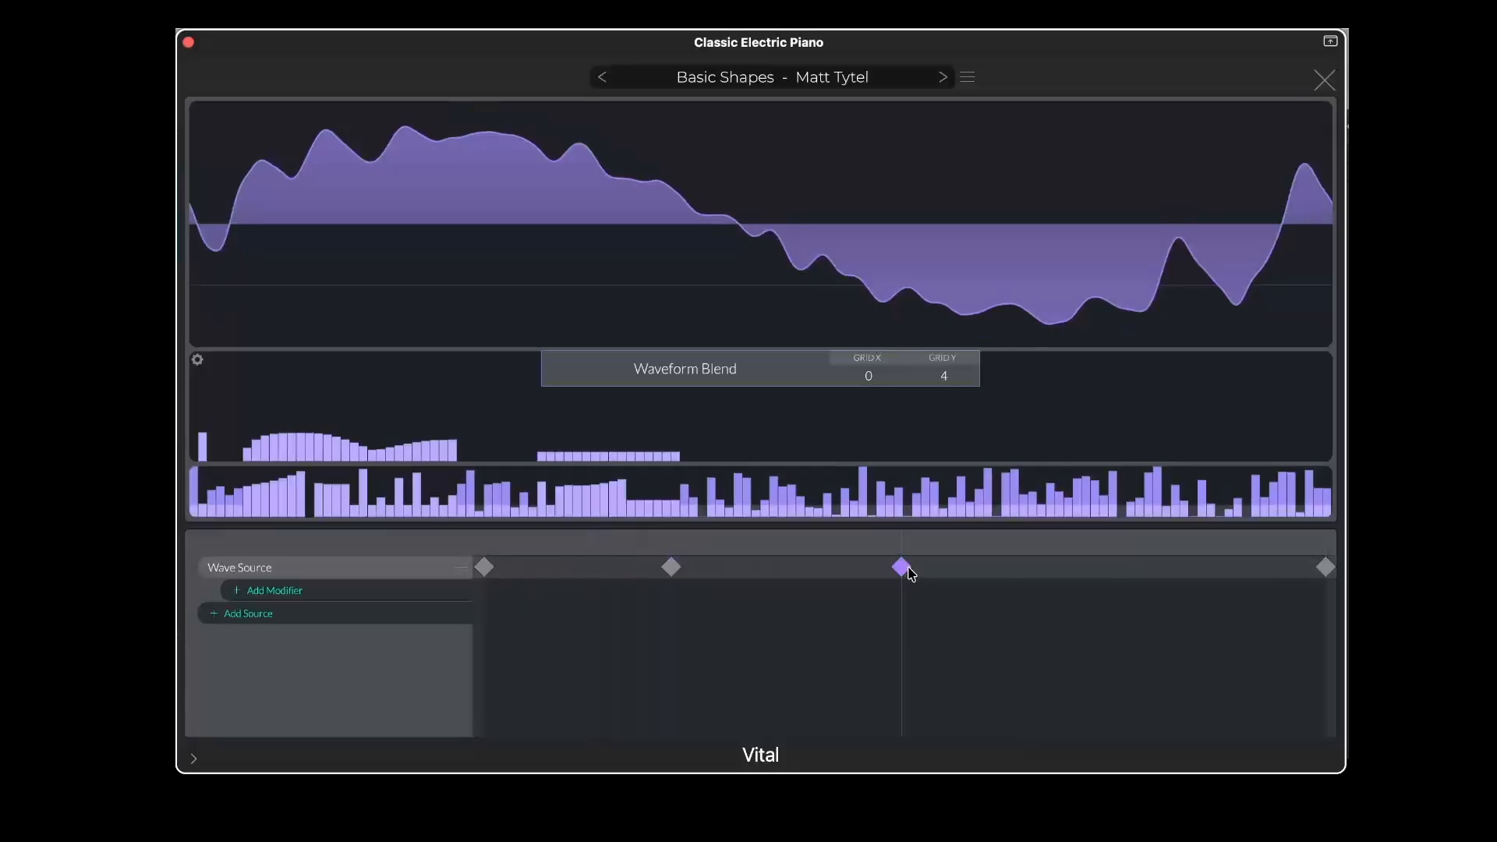
left_click(672, 568)
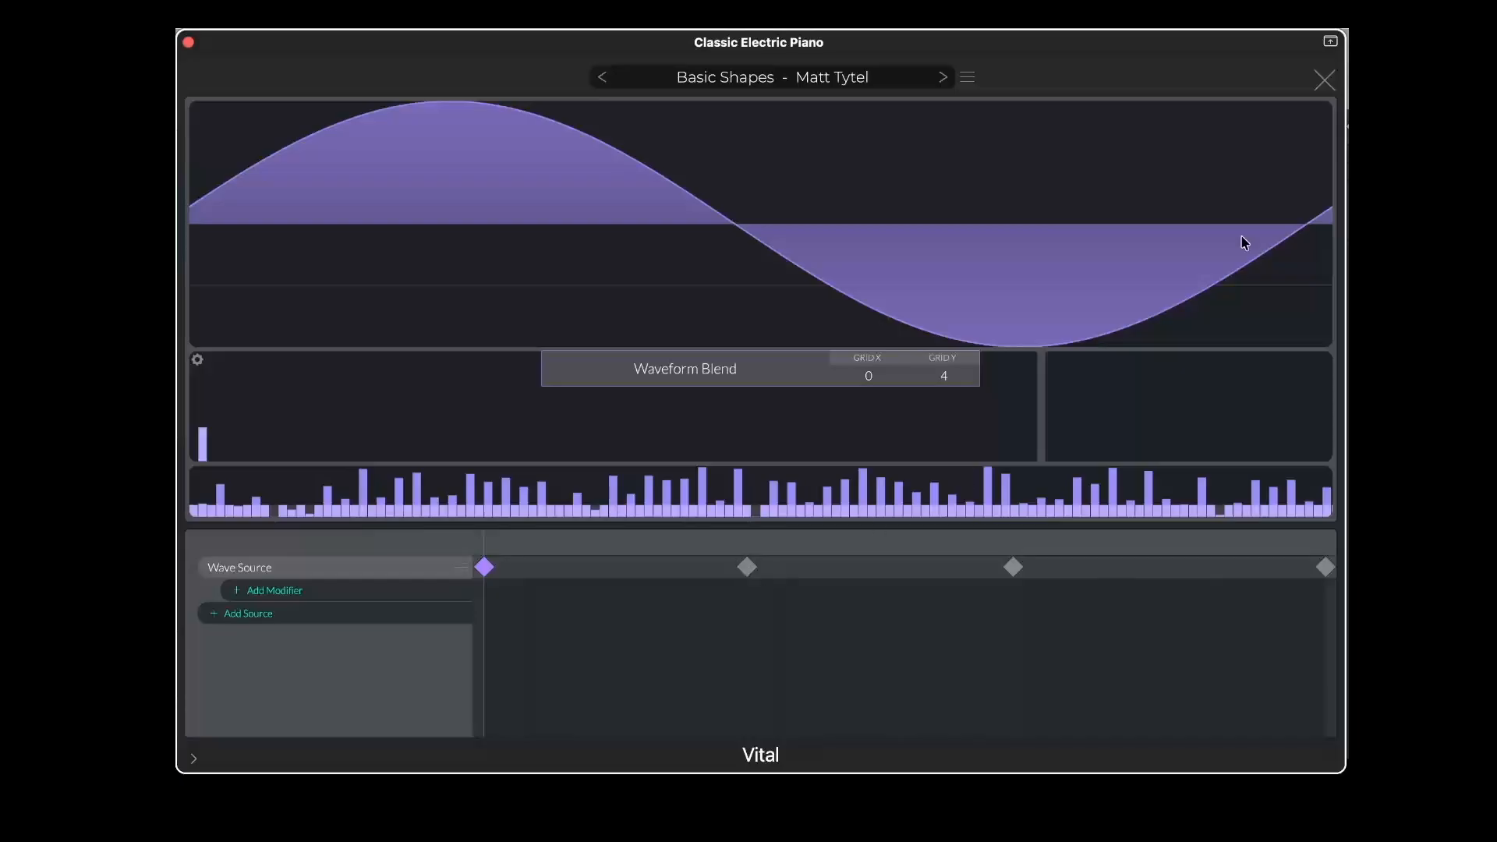
Close the wavetable editor and switch oscillator 1's wavetable display to 3D
left_click(1323, 80)
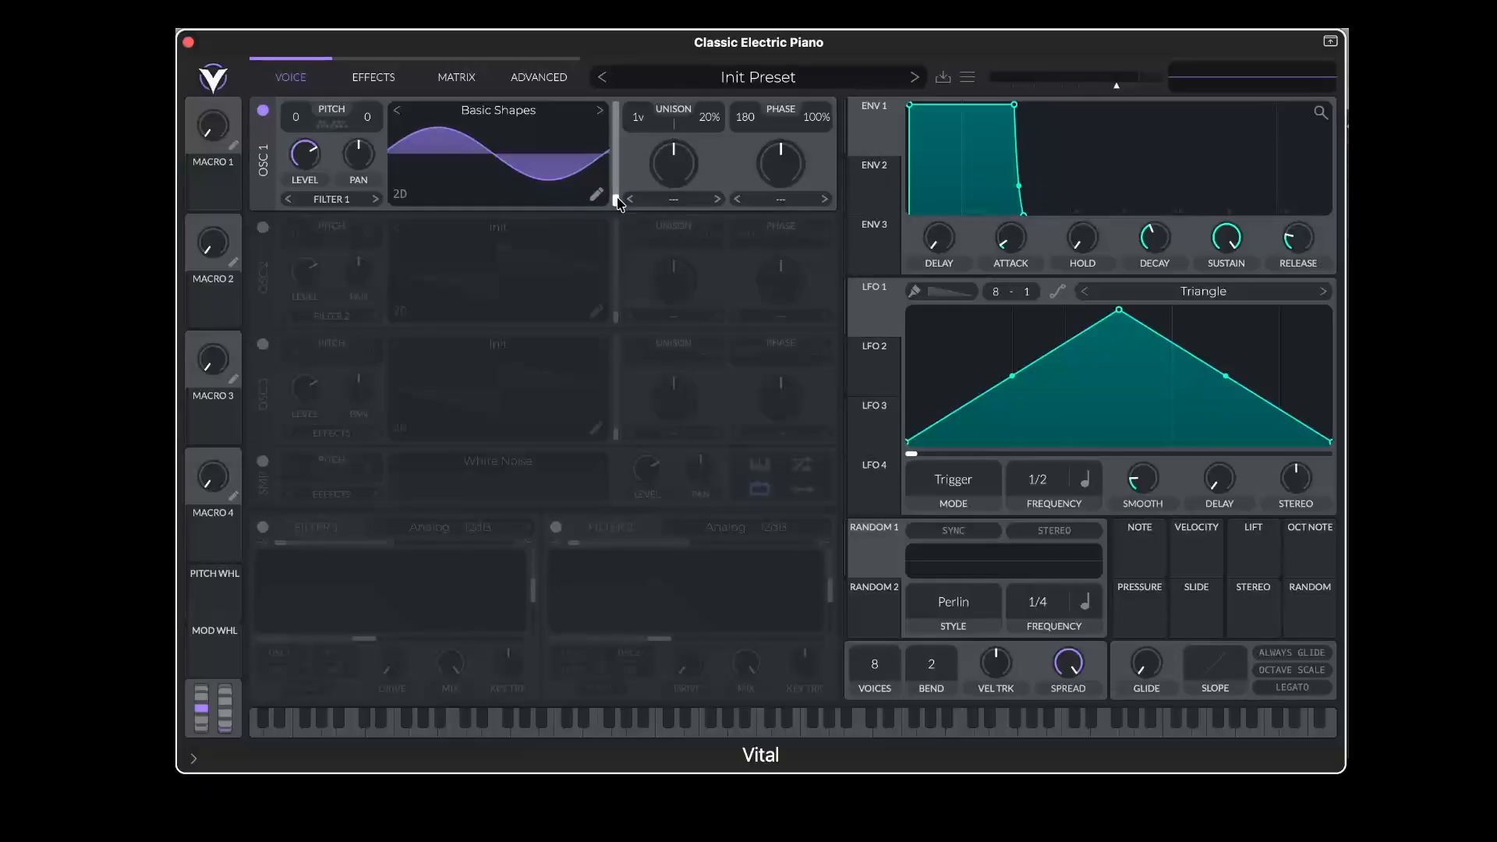
mouse_move(619, 201)
left_mouse_down()
mouse_move(623, 130)
mouse_move(619, 202)
left_mouse_up()
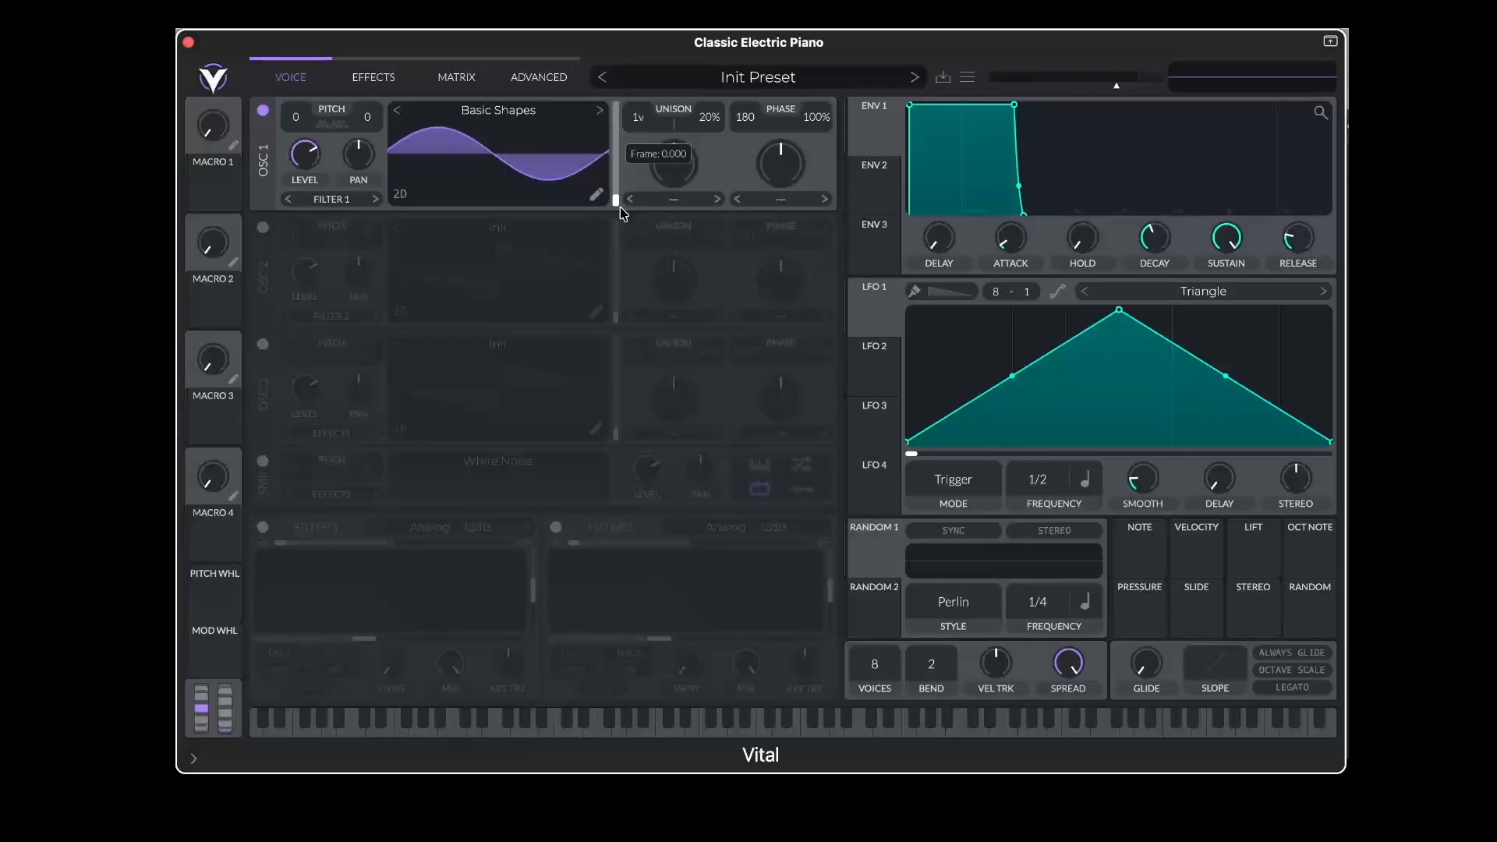
left_click(399, 195)
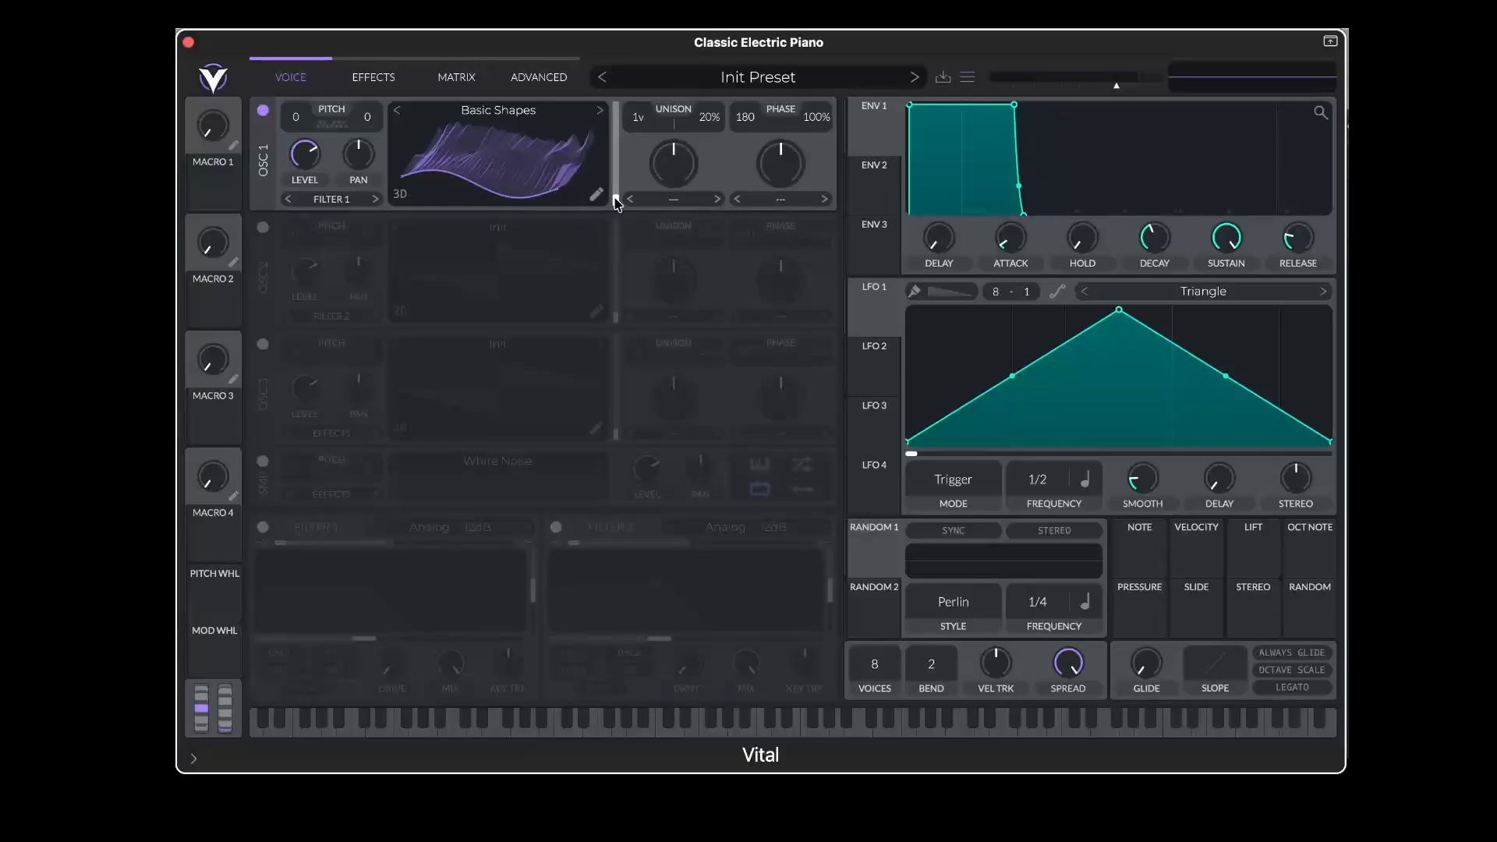
Raise oscillator 1's wavetable position from the first frame to around the middle of the table
mouse_move(619, 203)
left_mouse_down()
mouse_move(629, 86)
mouse_move(613, 212)
left_mouse_up()
left_click_drag(617, 199, 624, 163)
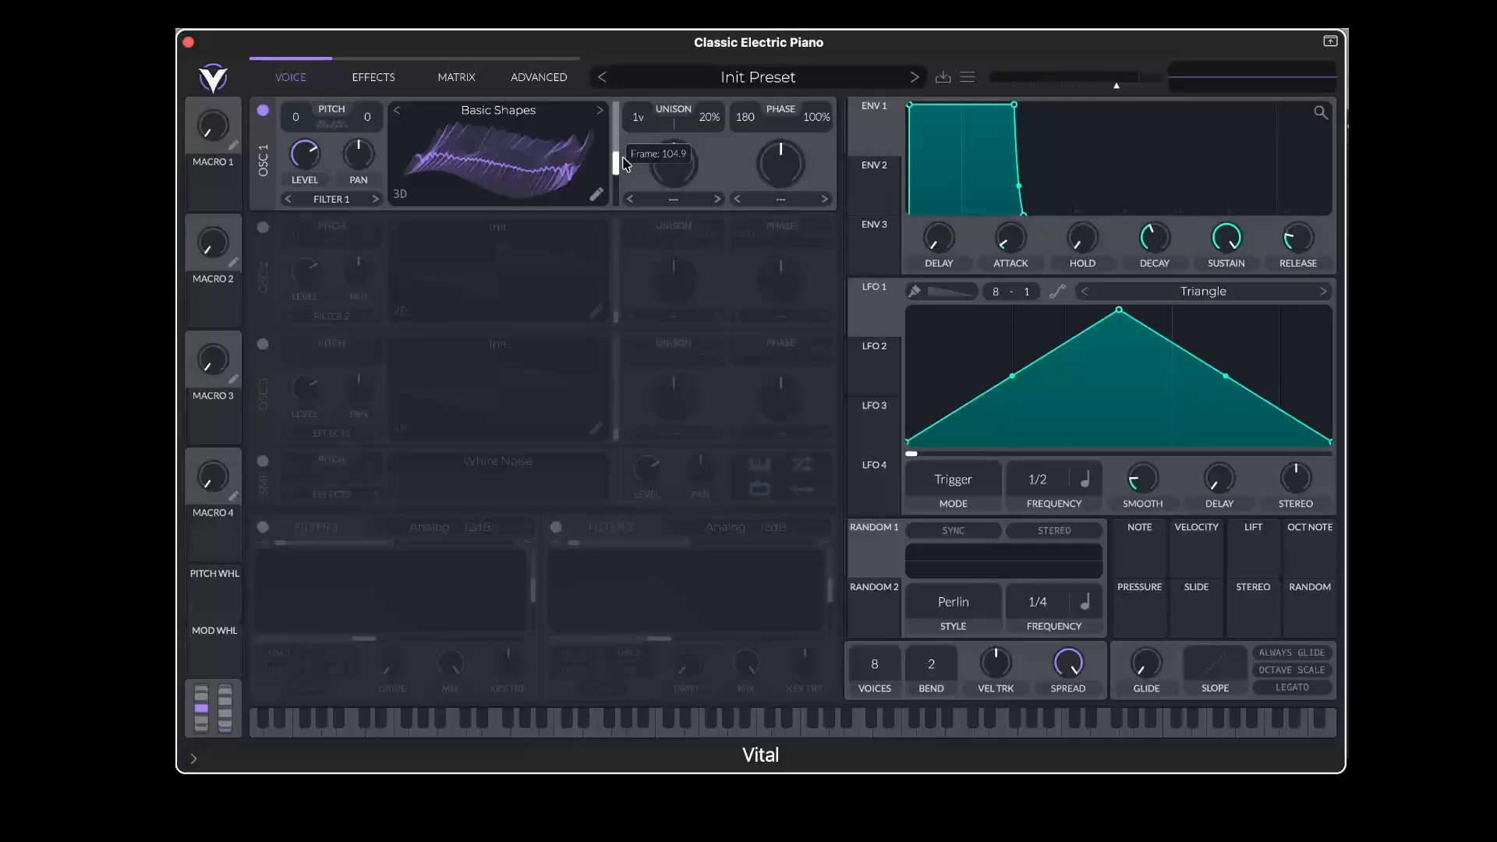
left_click_drag(619, 165, 619, 160)
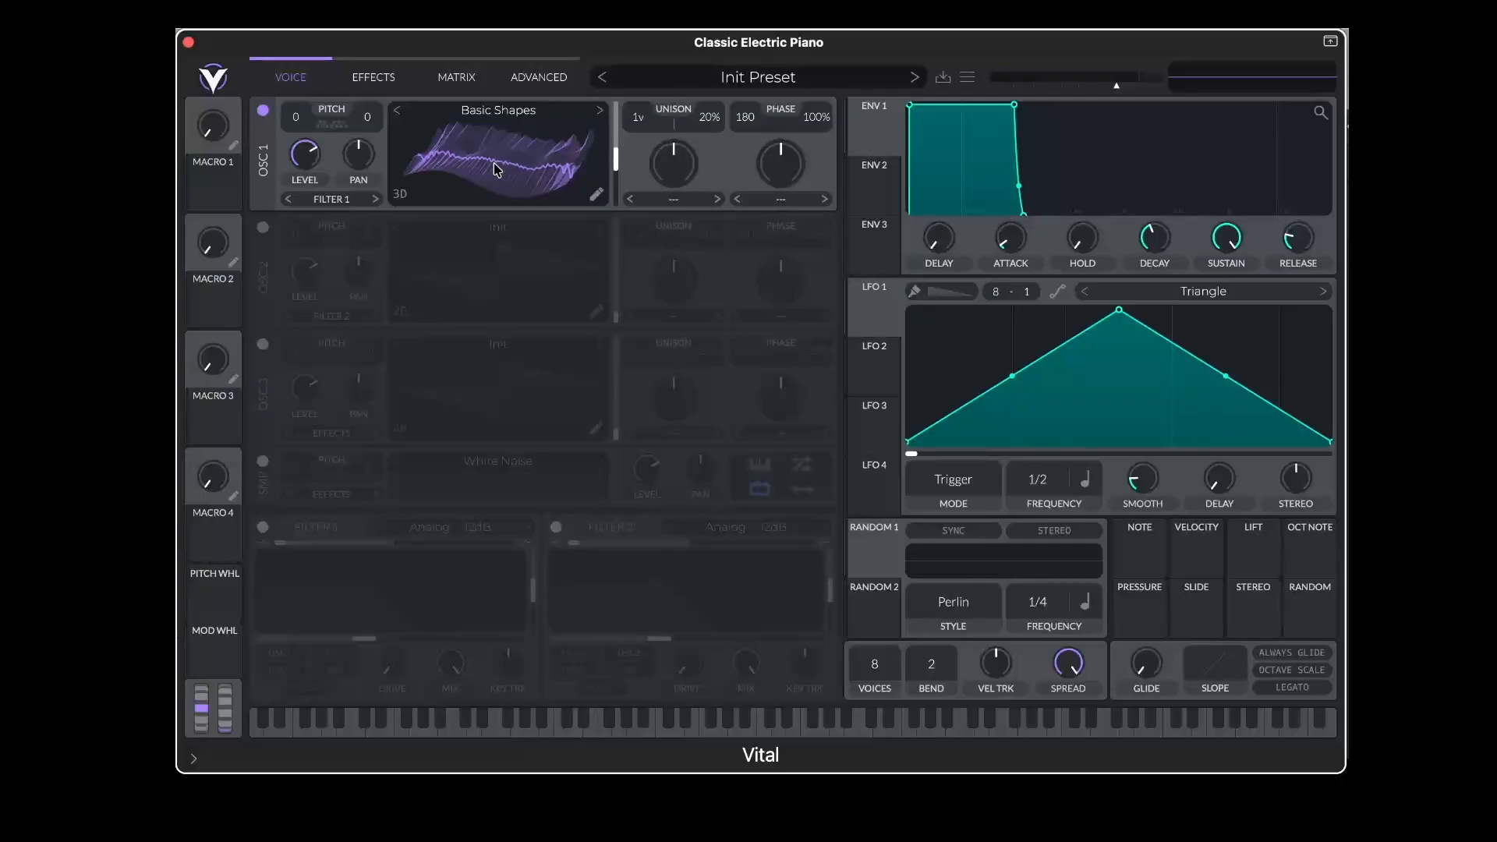
Enable oscillator 2, oscillator 3 and the sampler
left_click(263, 227)
left_click(263, 344)
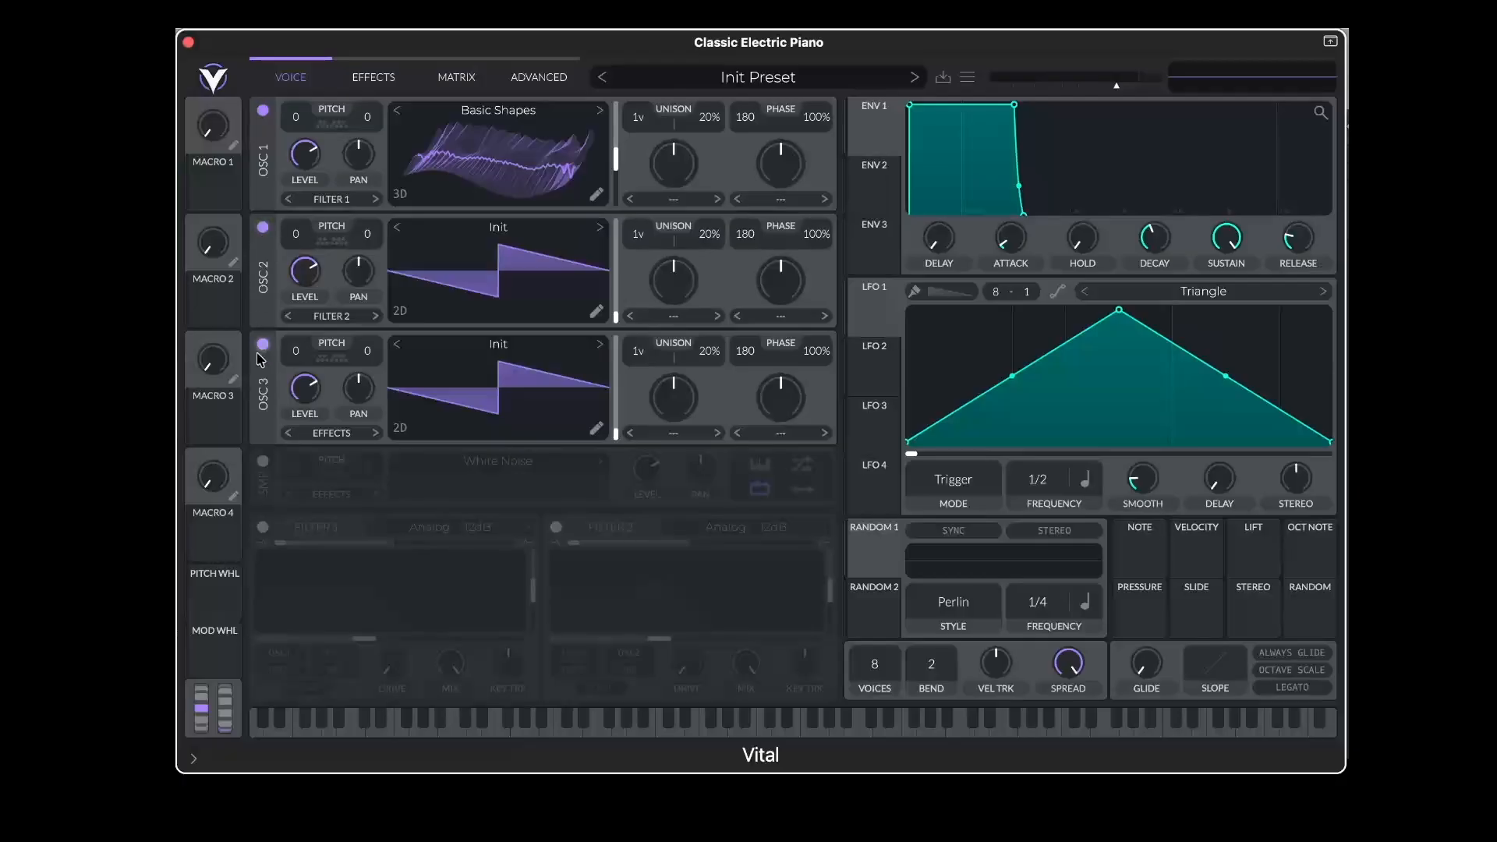
left_click(264, 463)
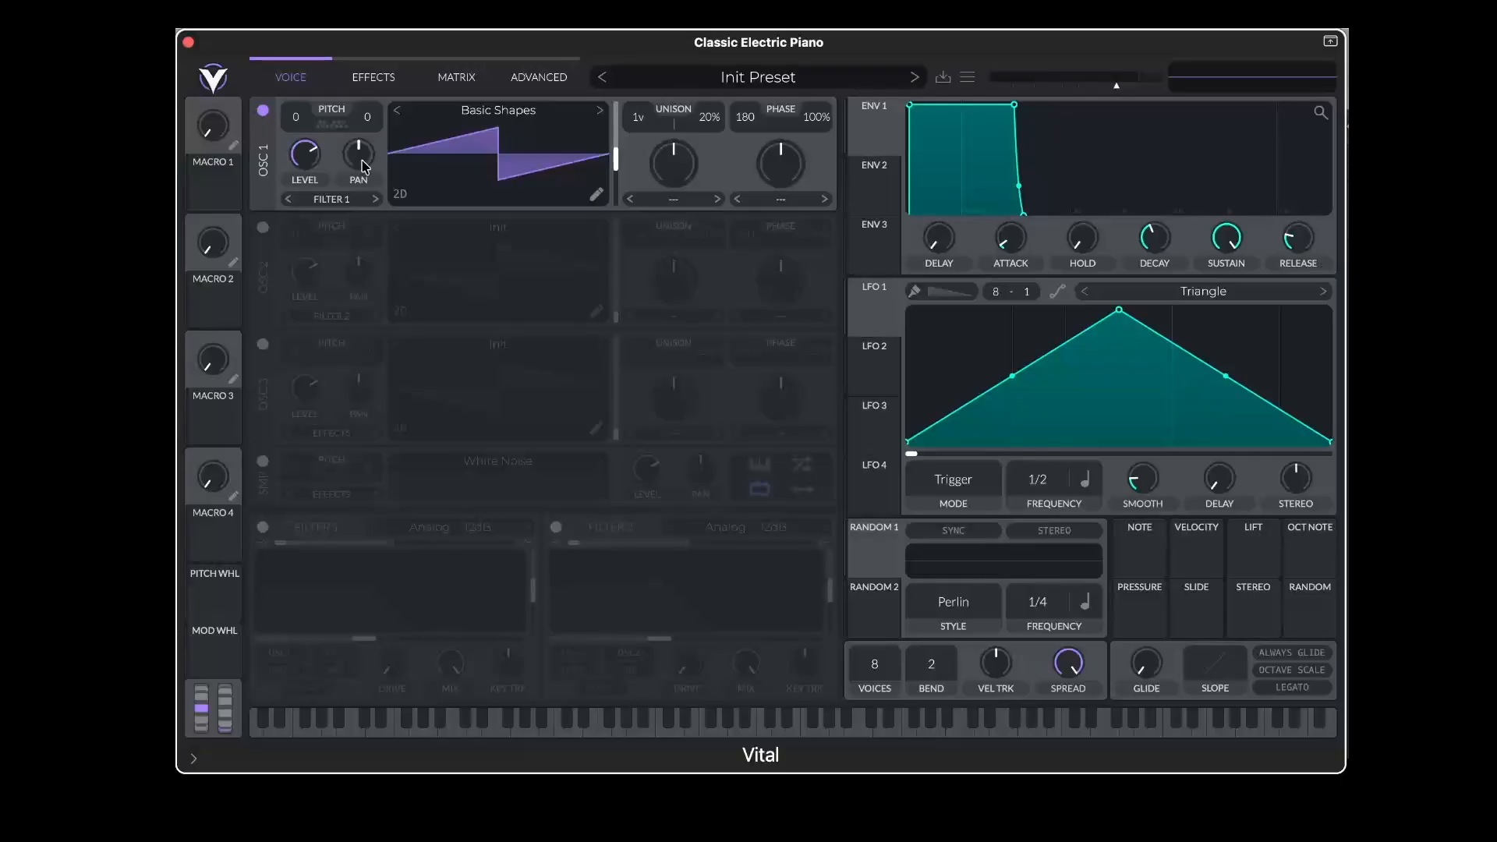
Try out oscillator 1's pan and fine tune, resetting each to its default value
left_click_drag(362, 165, 373, 230)
double_click(361, 156)
left_click_drag(295, 118, 372, 124)
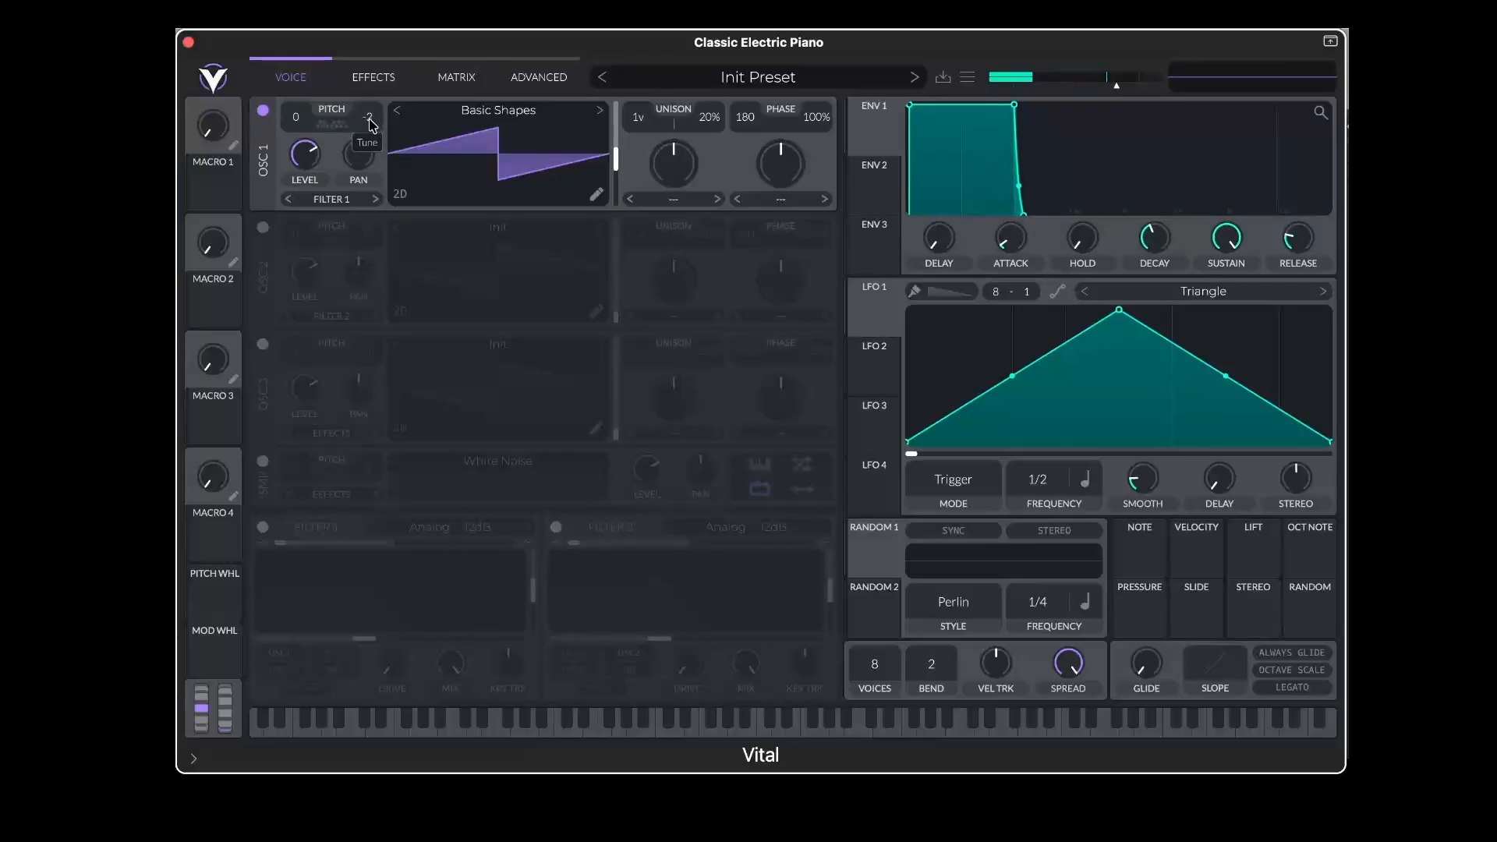
double_click(372, 125)
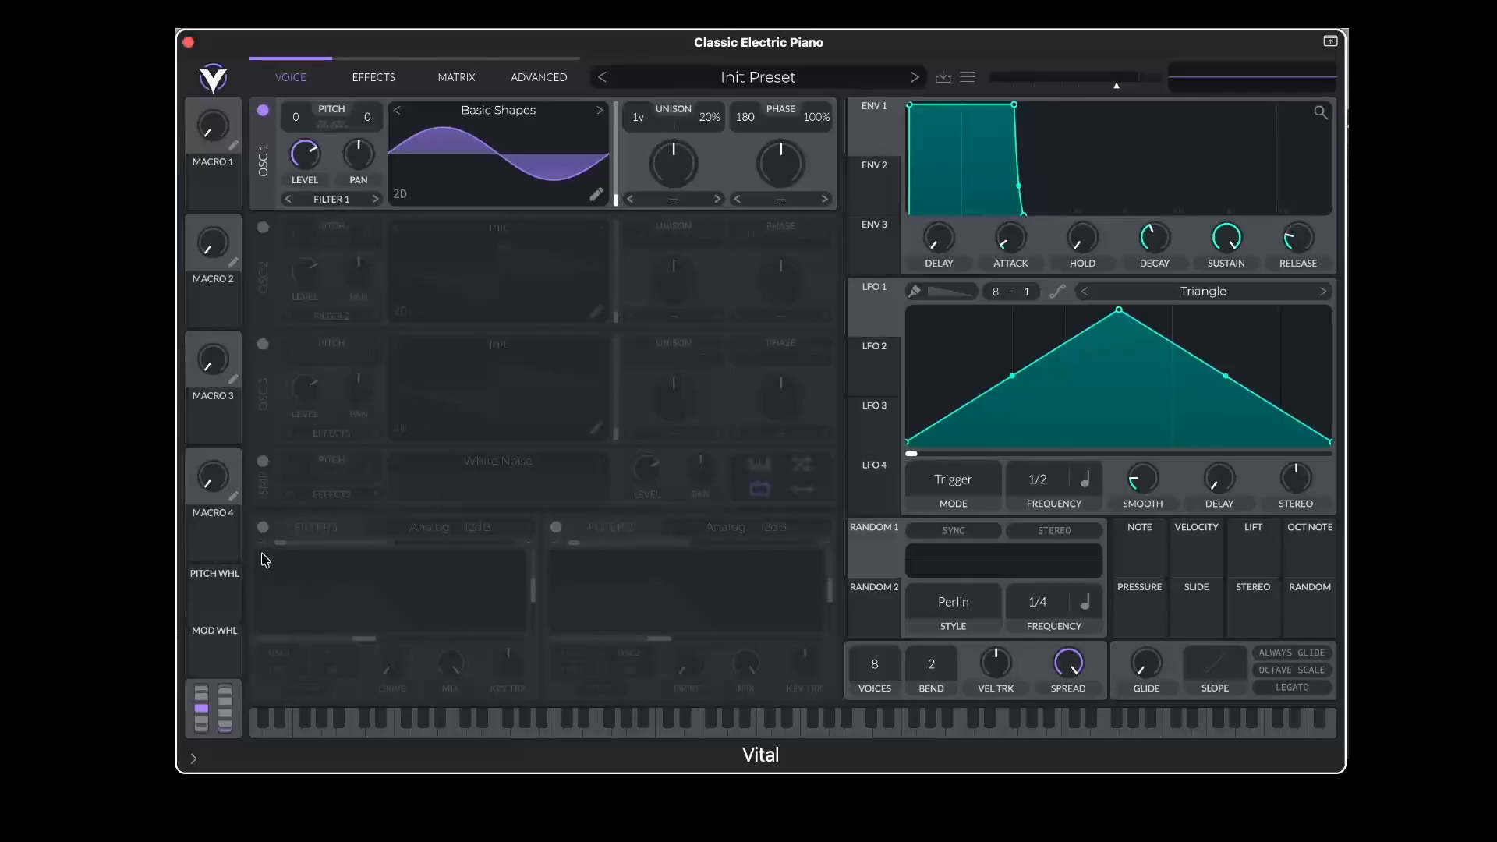
Enable filter 1 and set its cutoff to about 20.85 semitones with resonance at about 16.66%
left_click(263, 527)
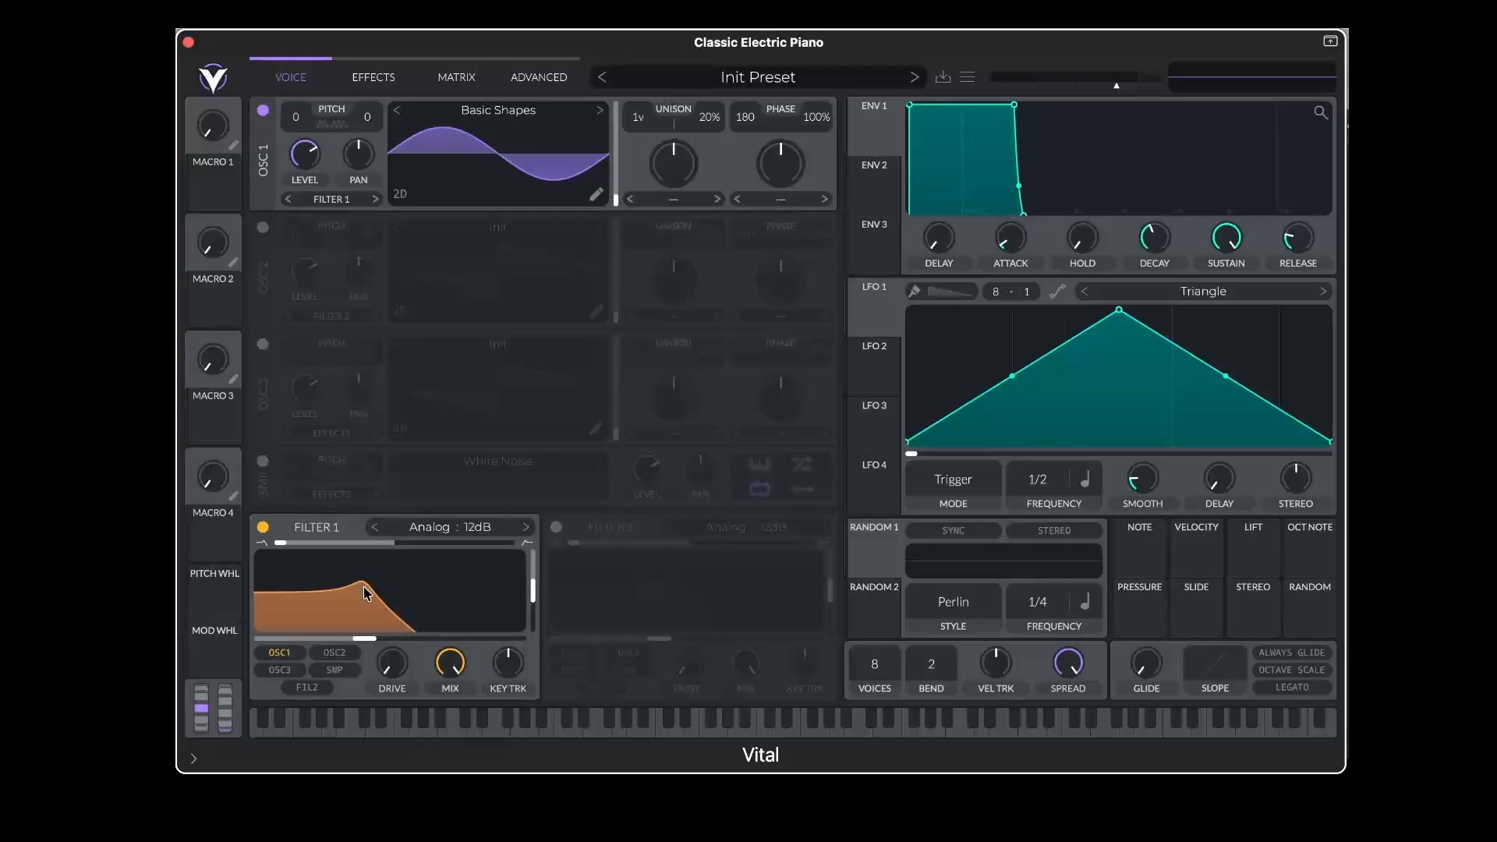
left_click_drag(366, 601, 411, 620)
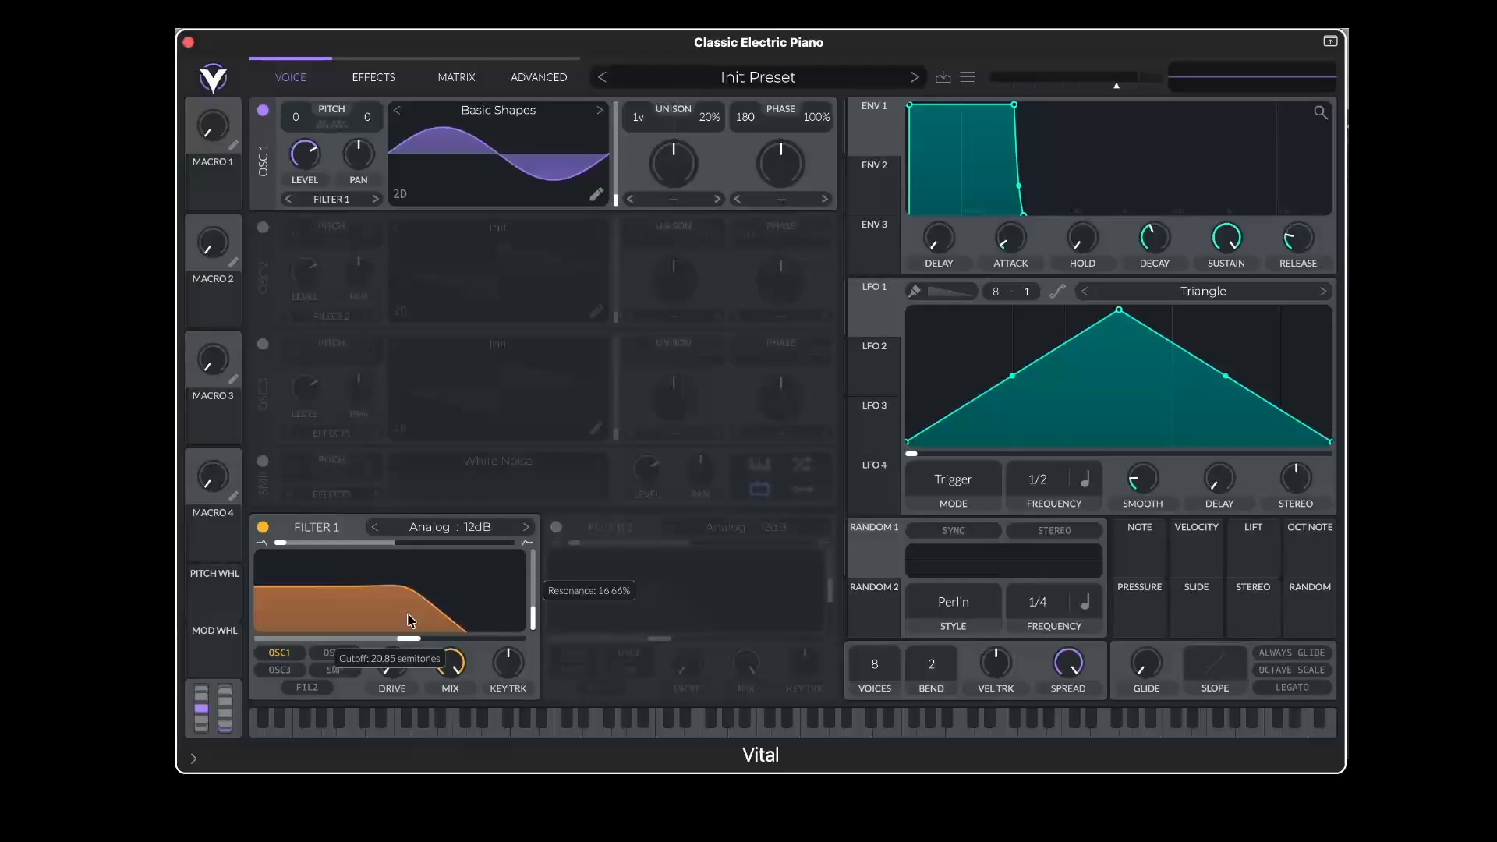
Try the Phaser, Digital, Formant and Comb models on filter 1, then return it to Analog 12dB
left_click(450, 527)
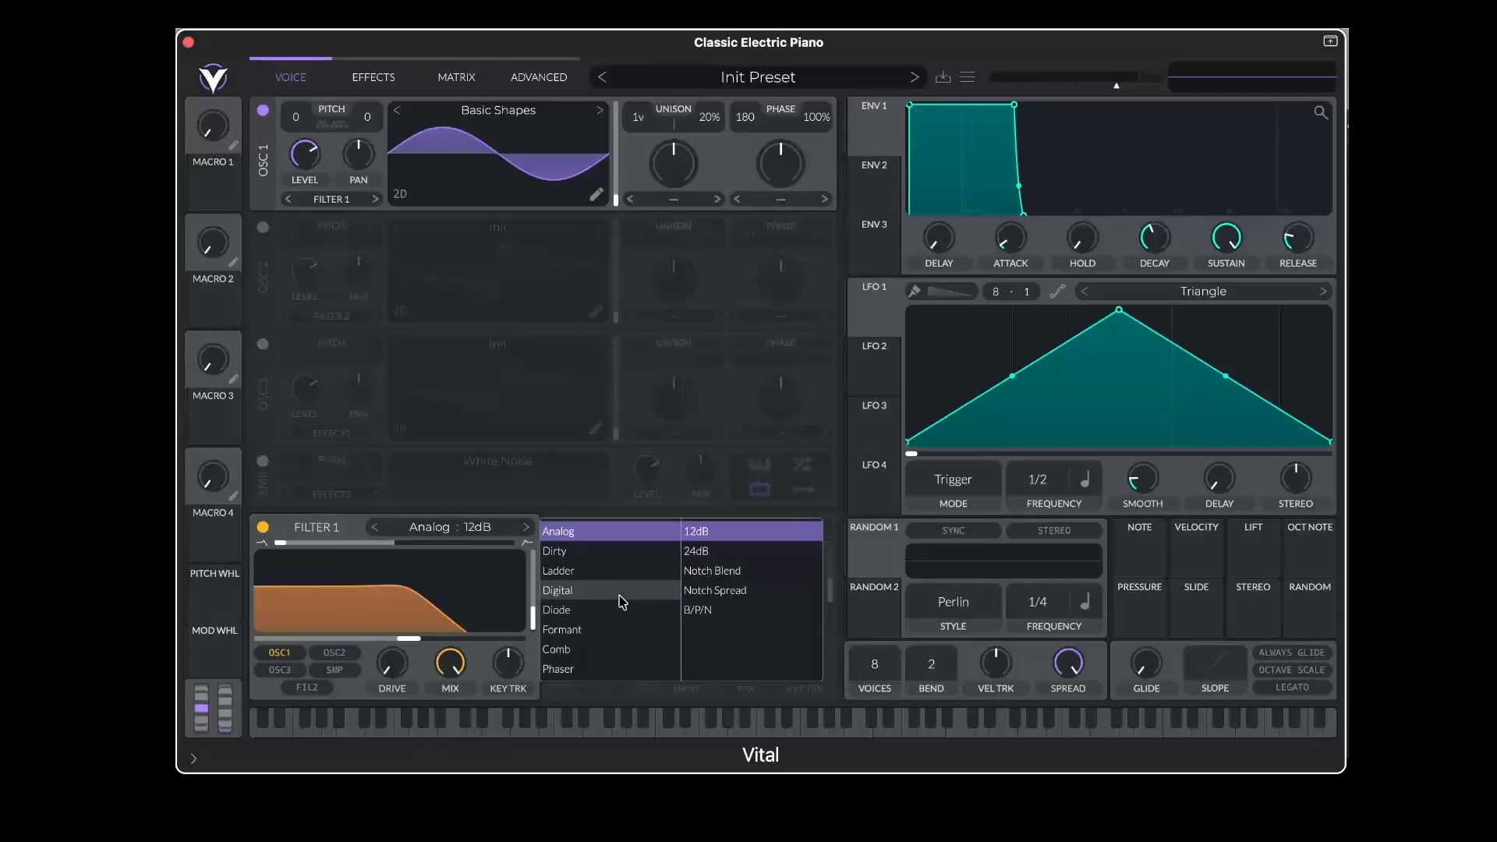
left_click(595, 669)
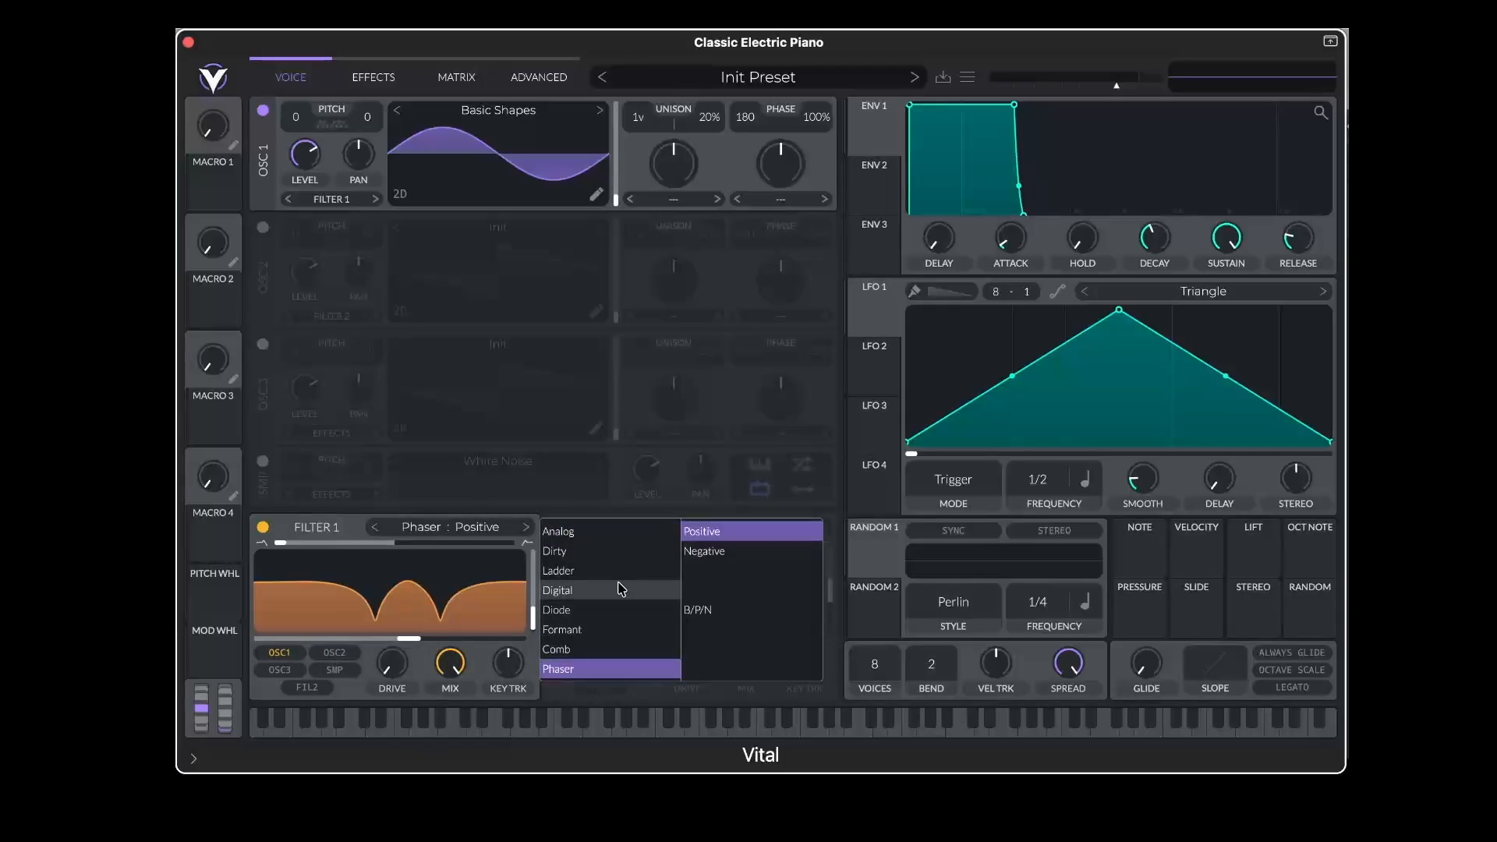
left_click(621, 588)
left_click(585, 629)
left_click(581, 649)
left_click(741, 590)
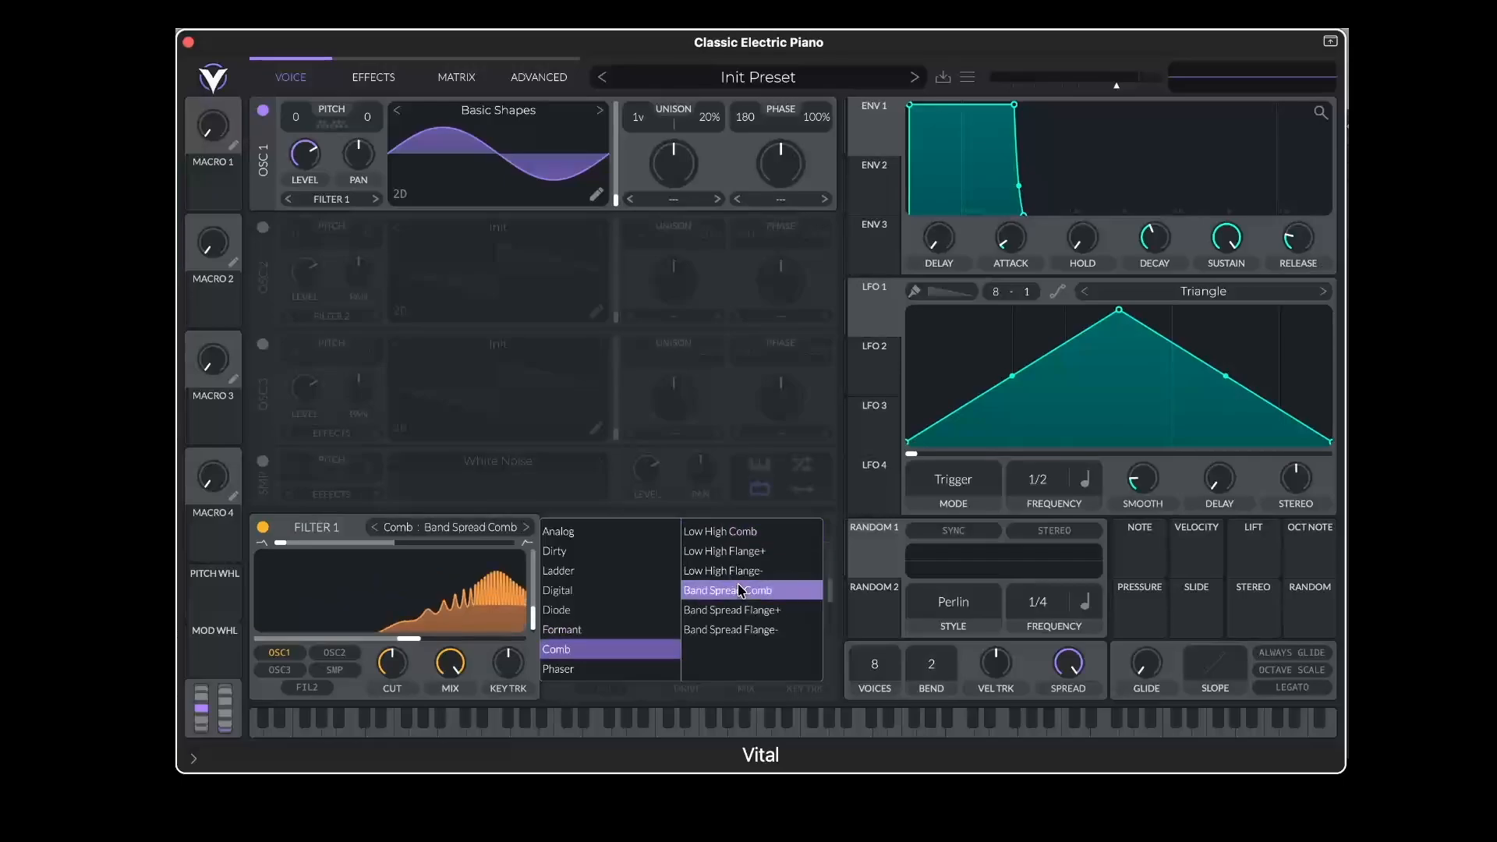
left_click(733, 610)
left_click(622, 532)
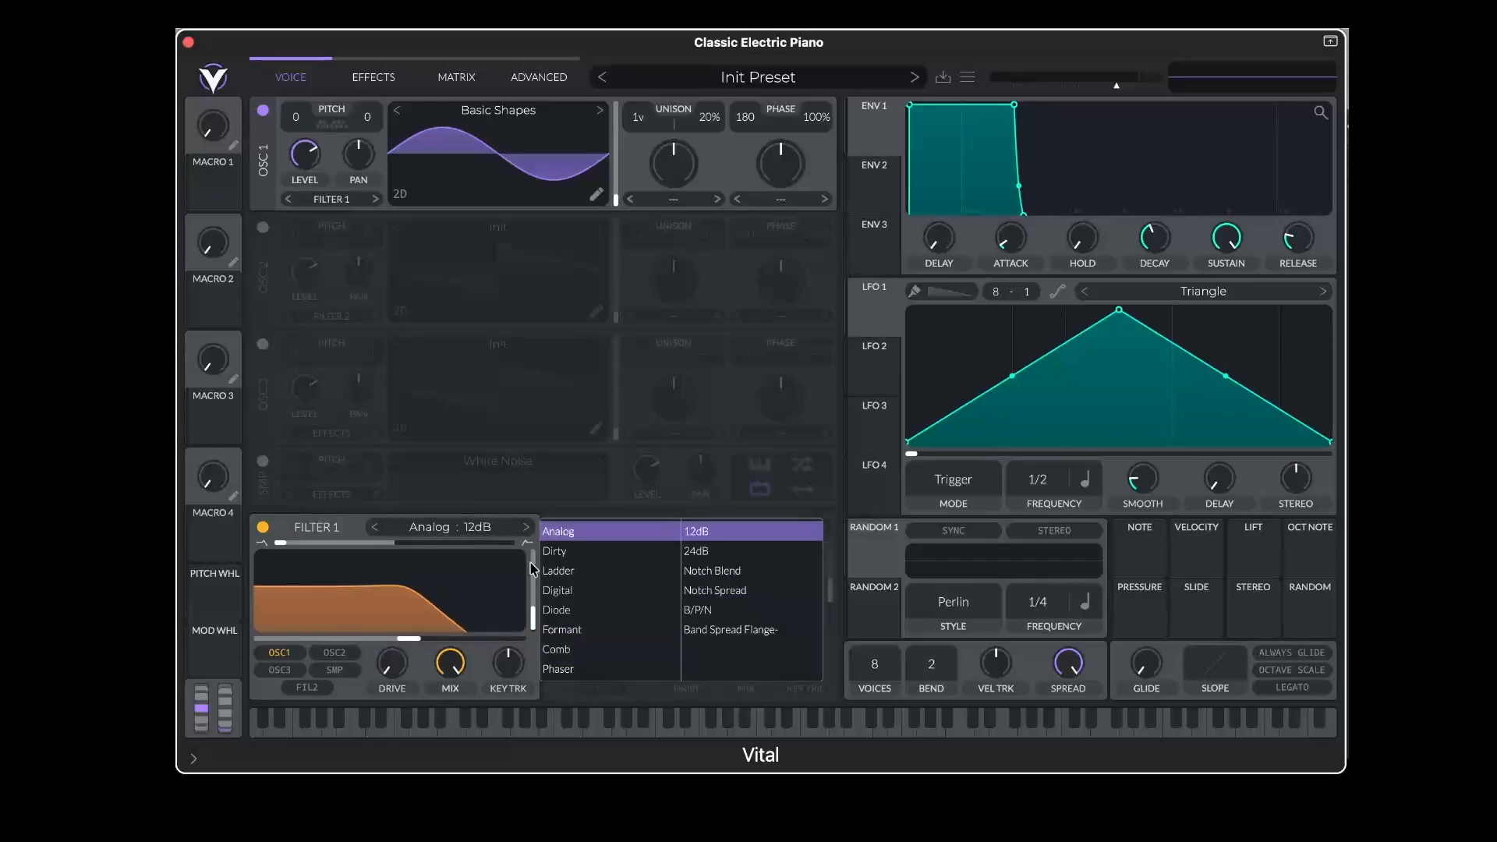
left_click(414, 586)
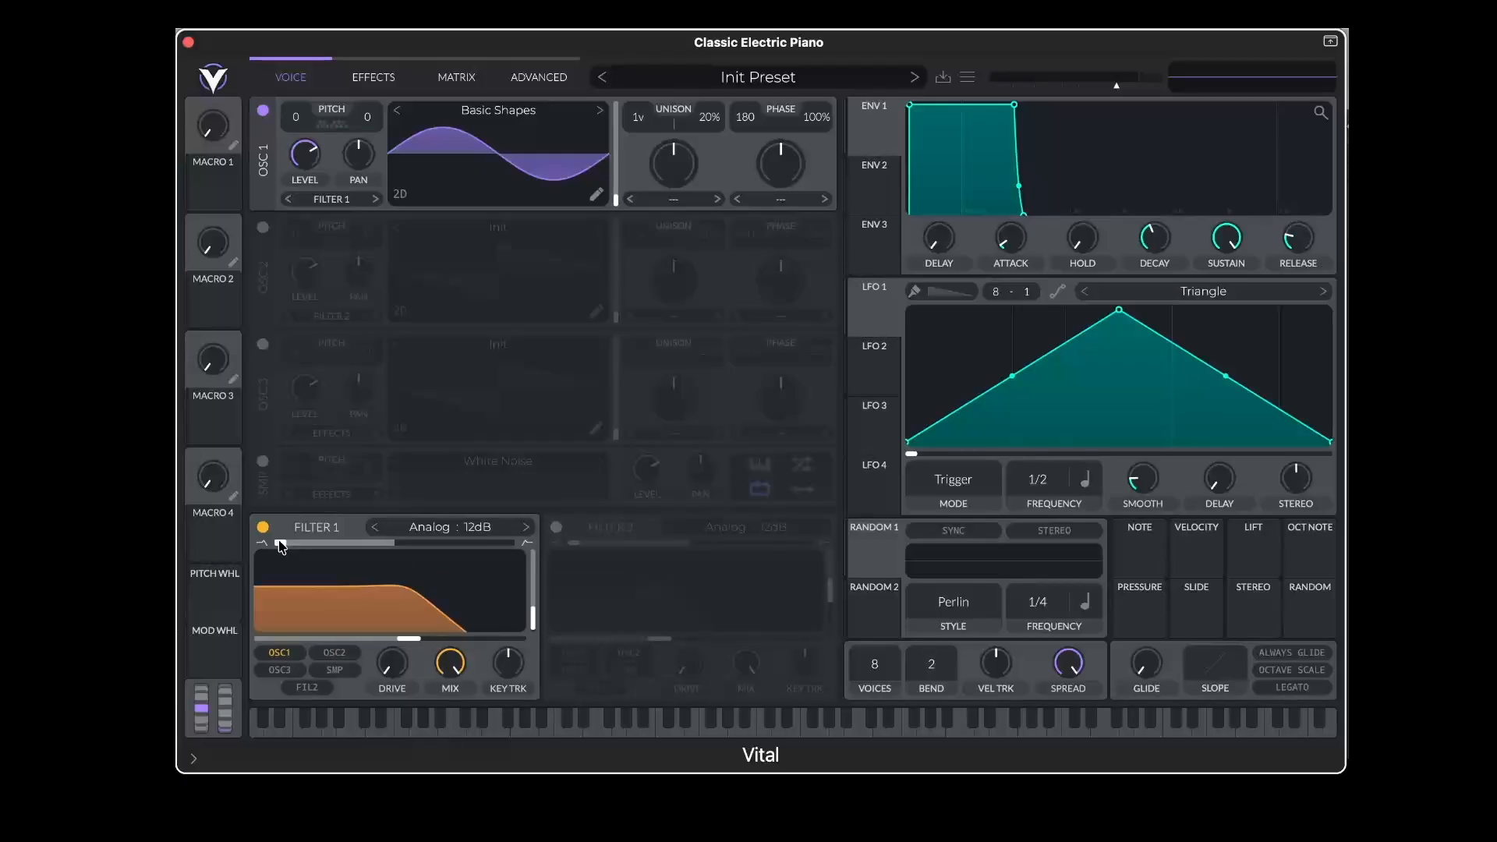
Sweep filter 1's blend from low pass to high pass and back to low pass
mouse_move(281, 545)
left_mouse_down()
mouse_move(585, 581)
mouse_move(267, 561)
left_mouse_up()
left_click_drag(280, 543, 585, 562)
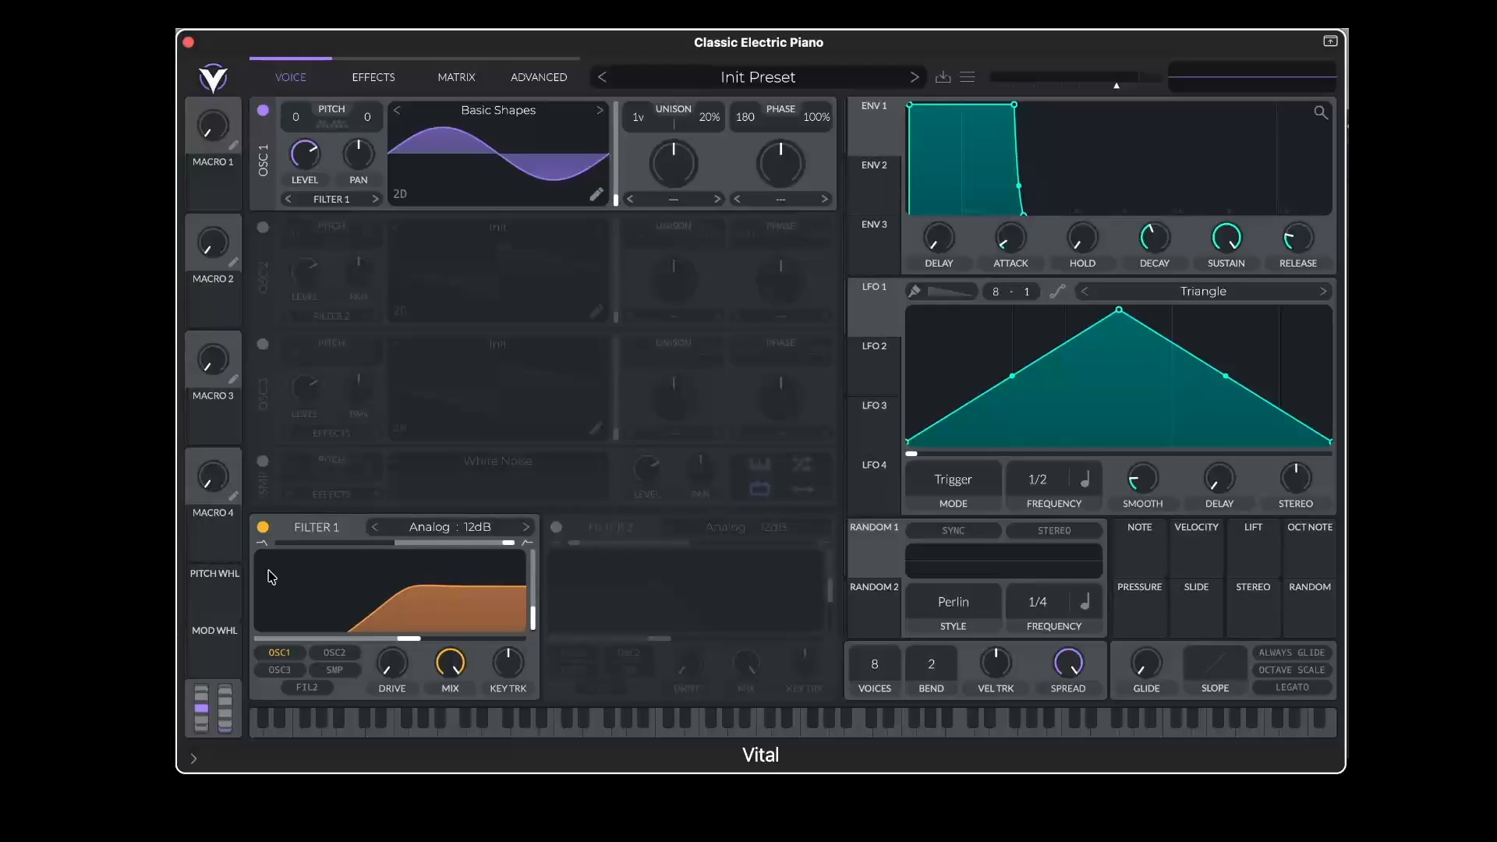
mouse_move(482, 549)
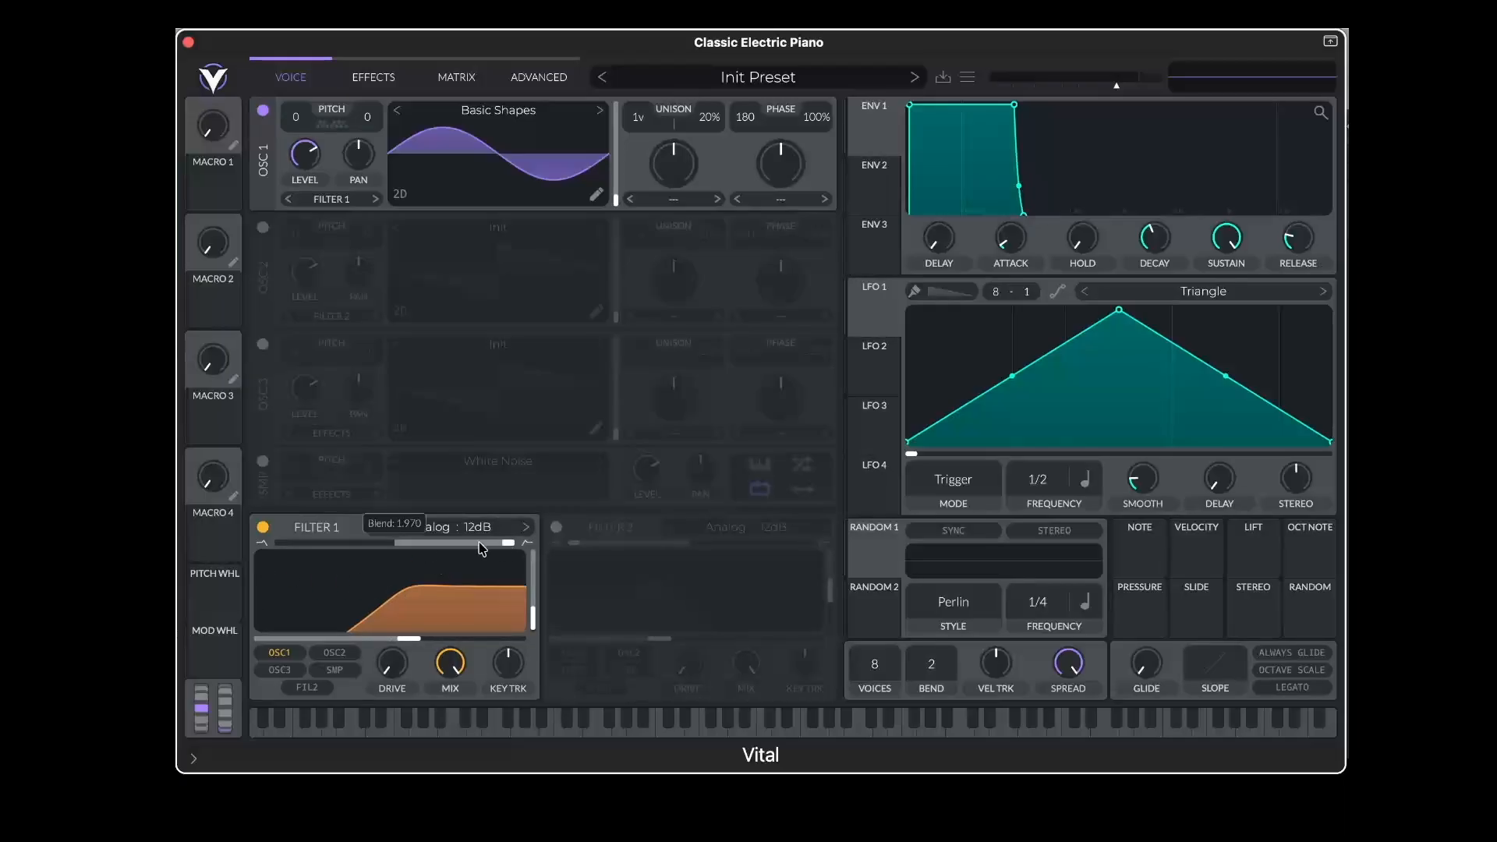
left_click_drag(482, 549, 250, 544)
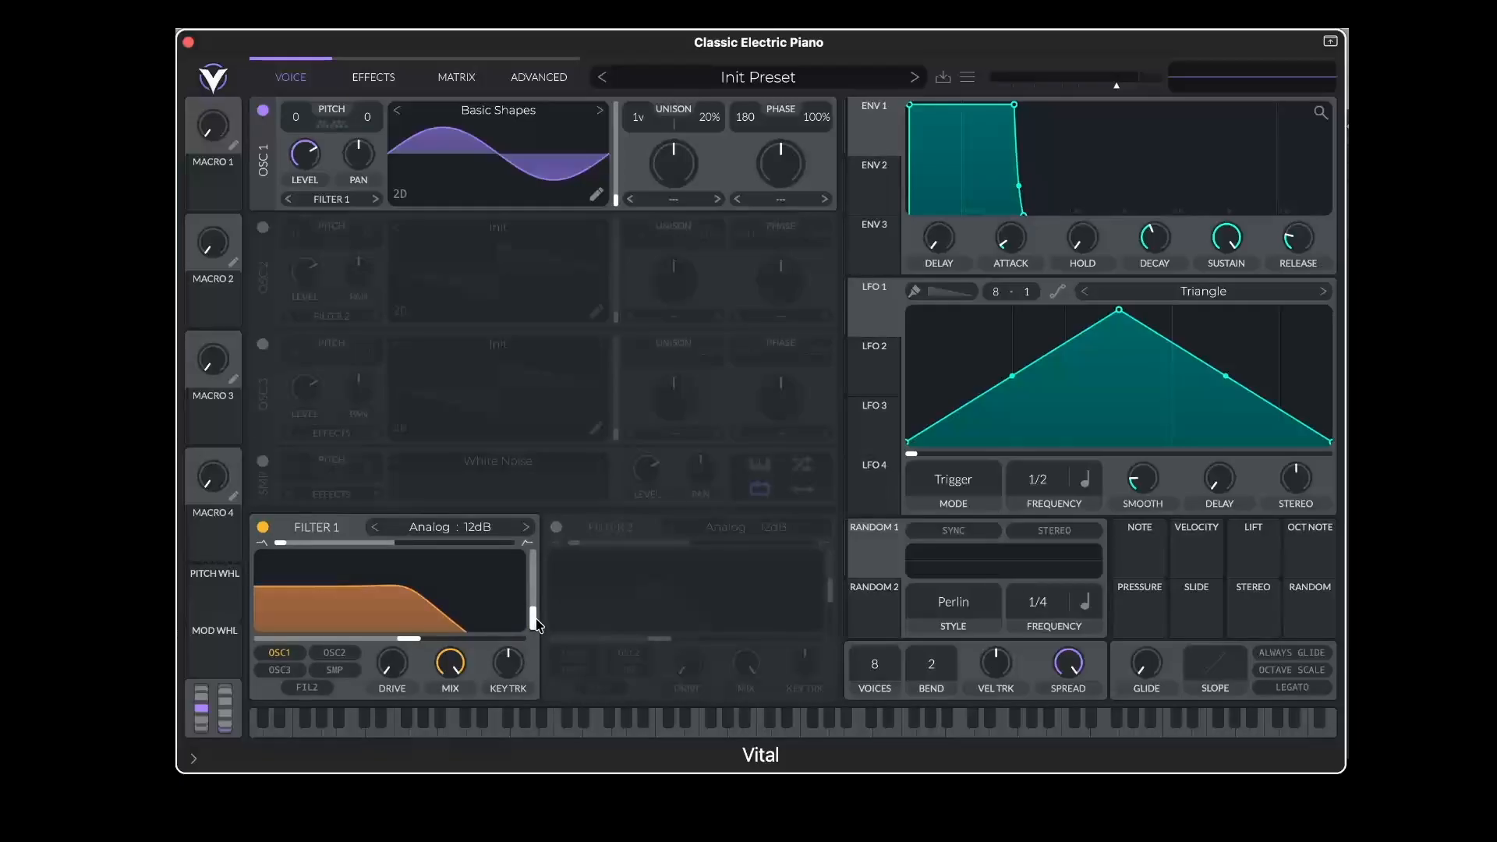
Raise filter 1's resonance to its maximum, then lower it all the way to its minimum
left_click_drag(537, 624, 544, 540)
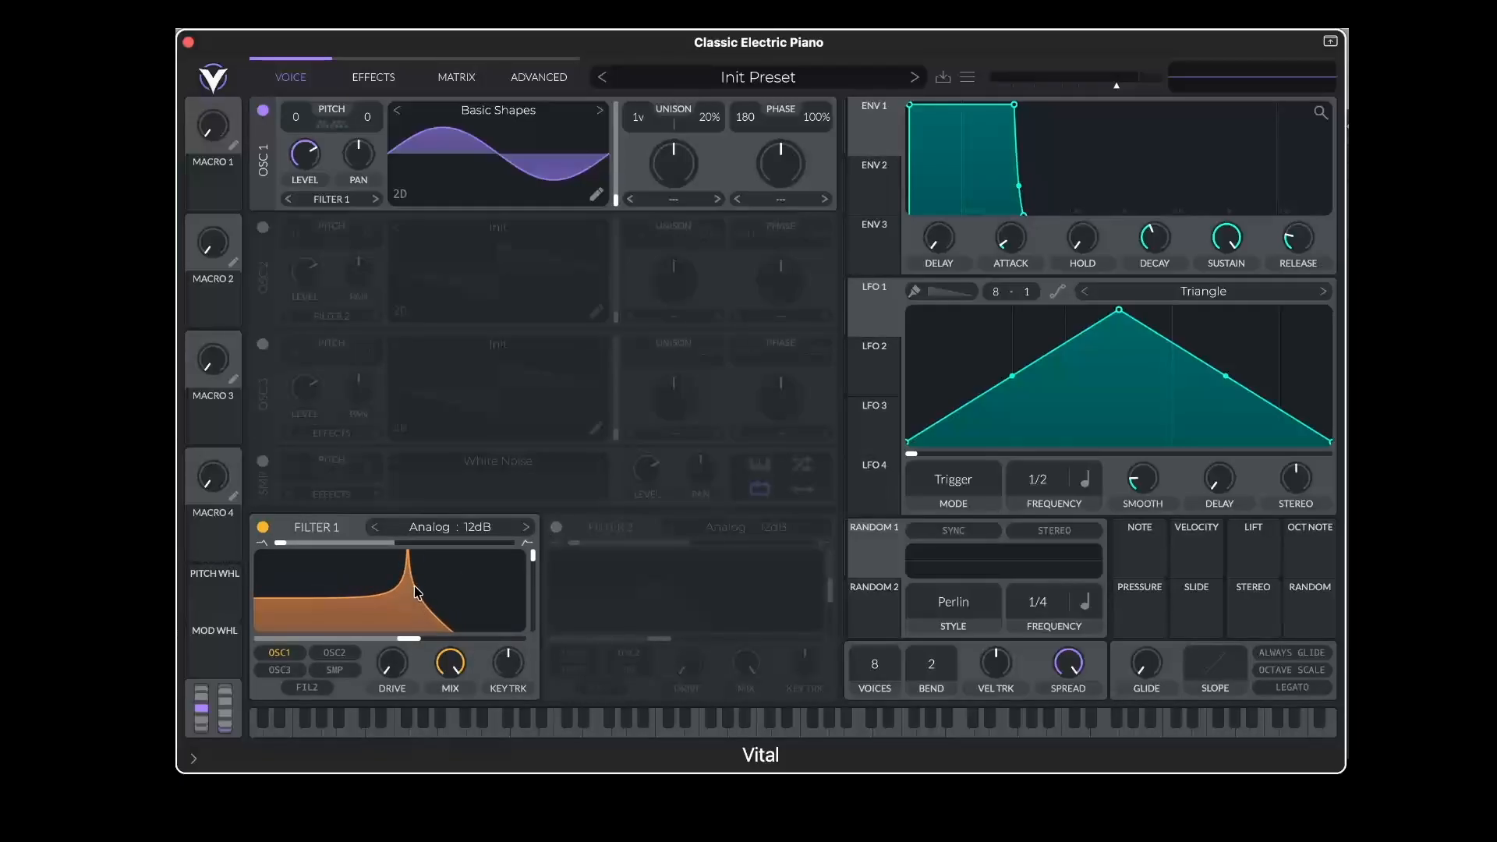
left_click_drag(535, 561, 529, 668)
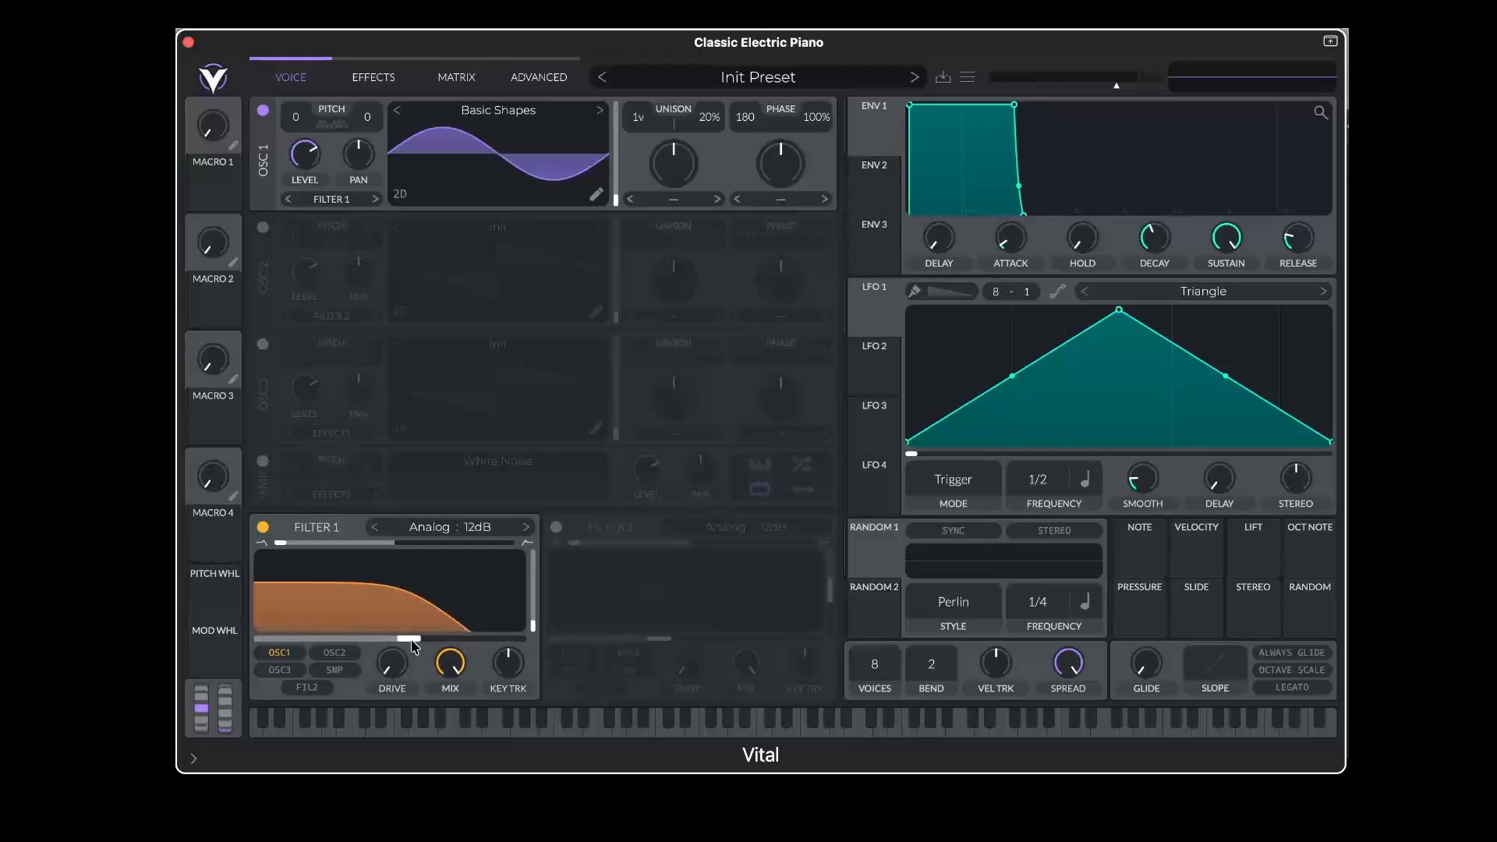
mouse_move(414, 645)
left_mouse_down()
mouse_move(437, 646)
mouse_move(330, 640)
mouse_move(499, 640)
mouse_move(303, 639)
mouse_move(410, 647)
left_mouse_up()
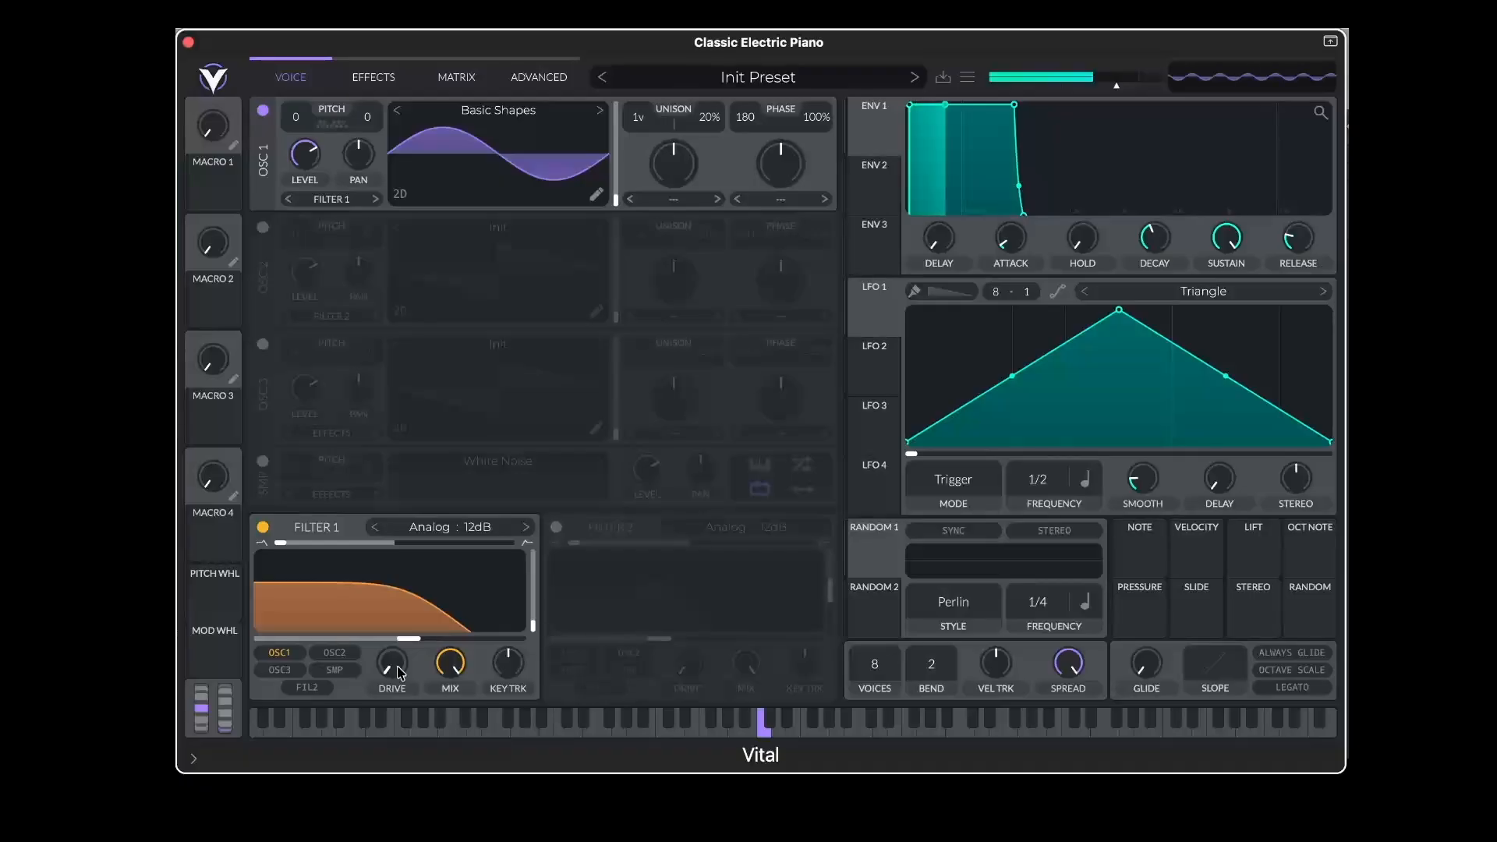
Test filter 1's drive, then lower its mix to about half and restore it to full
left_click_drag(397, 668, 422, 751)
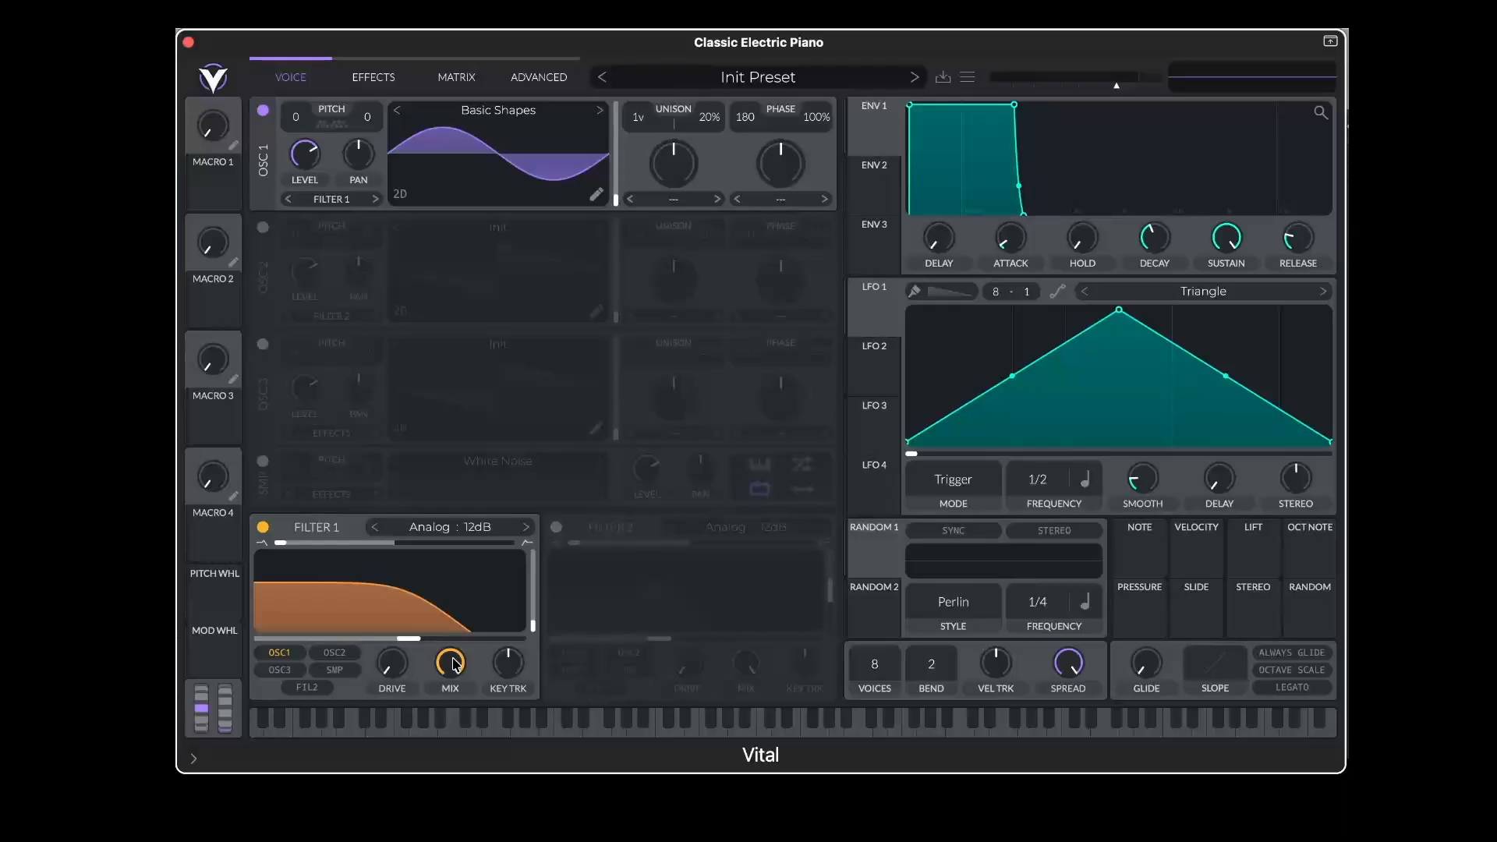
left_click_drag(456, 665, 460, 716)
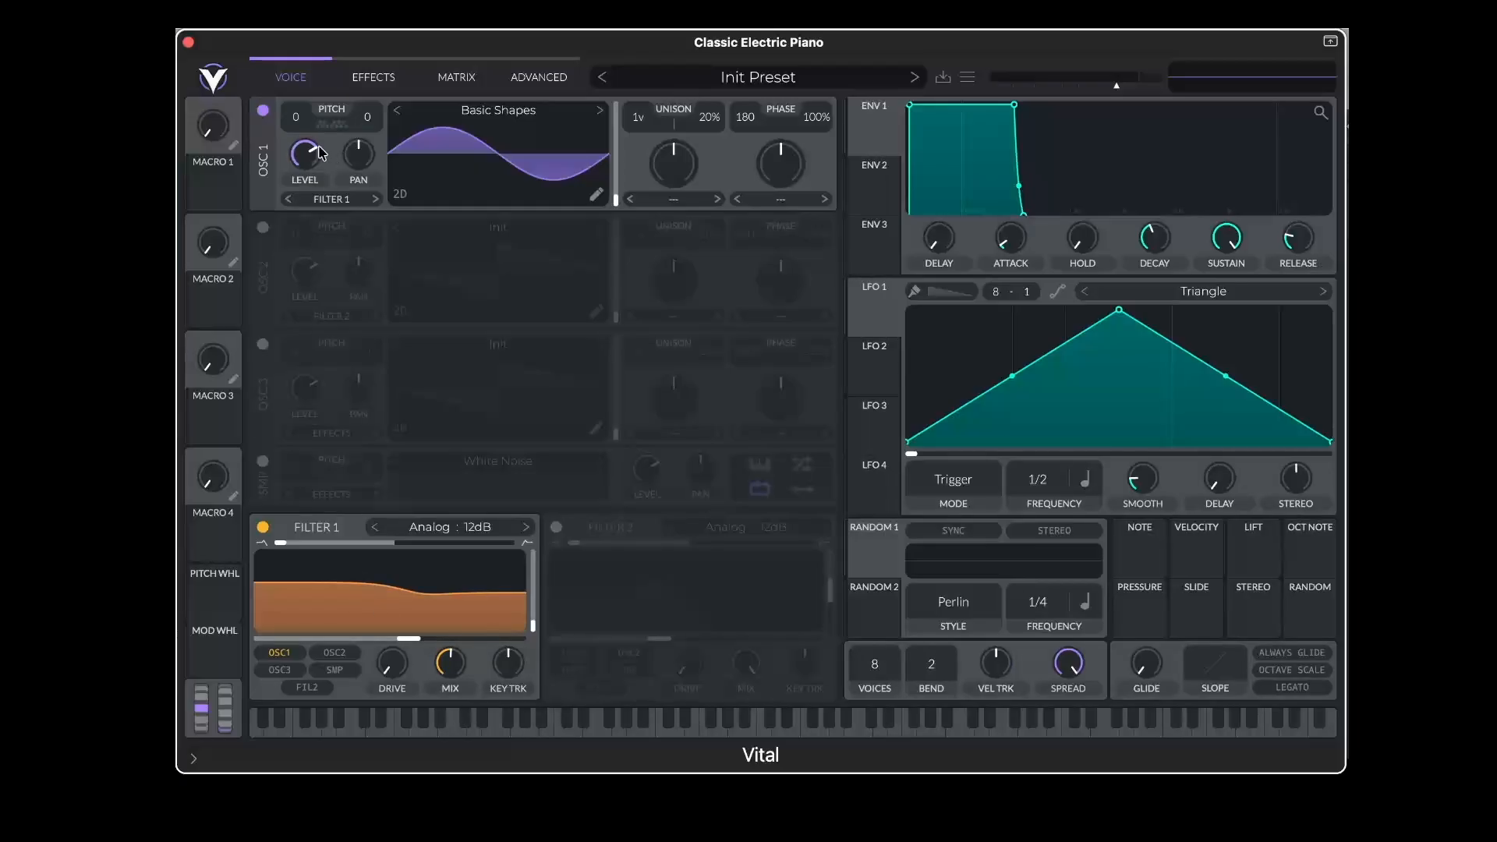
left_click_drag(459, 684, 461, 507)
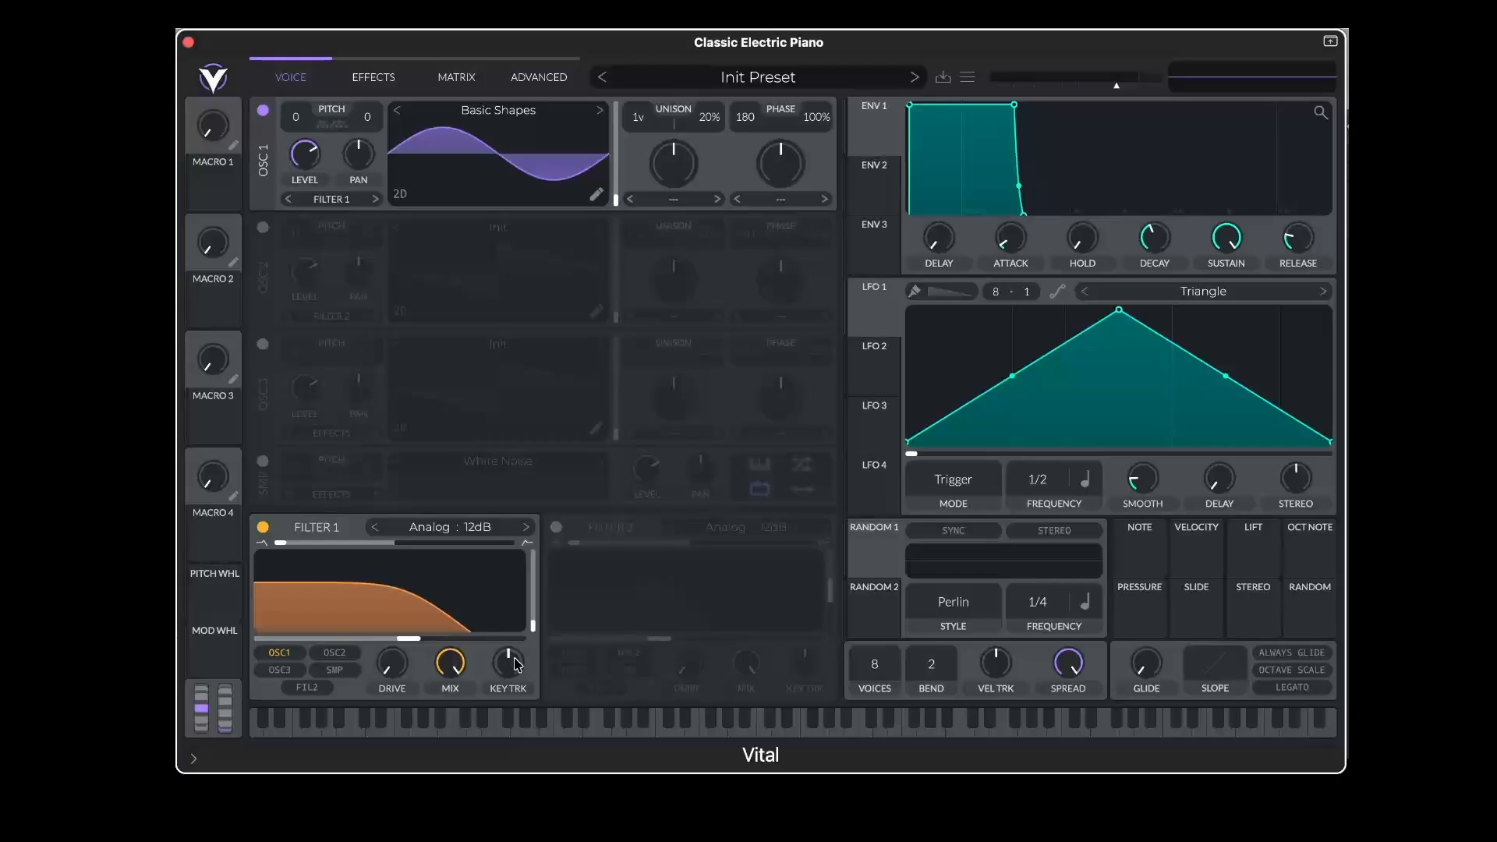
Try changing filter 1's key tracking and reset it to the default
left_click_drag(514, 663, 495, 671)
left_click_drag(494, 670, 494, 714)
double_click(509, 672)
Toggle oscillator 2, oscillator 3 and the sampler as filter 1 inputs, leaving only oscillator 1 routed
left_click(282, 670)
left_click(326, 671)
left_click(333, 653)
left_click(334, 669)
left_click(334, 652)
left_click(280, 669)
Switch filter 2 on and off again, then disable filter 1
left_click(556, 527)
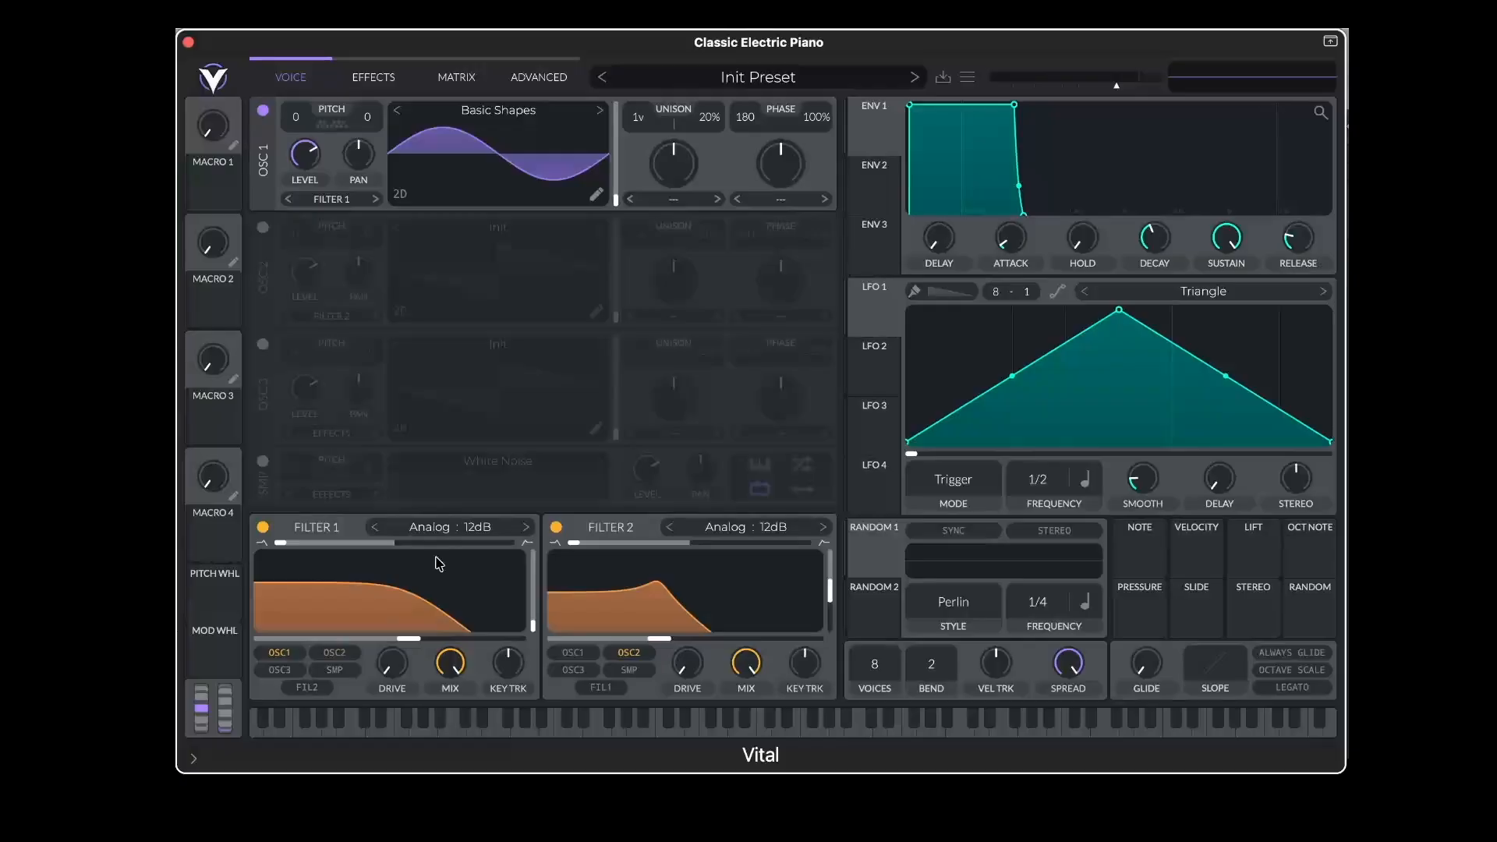
left_click(557, 527)
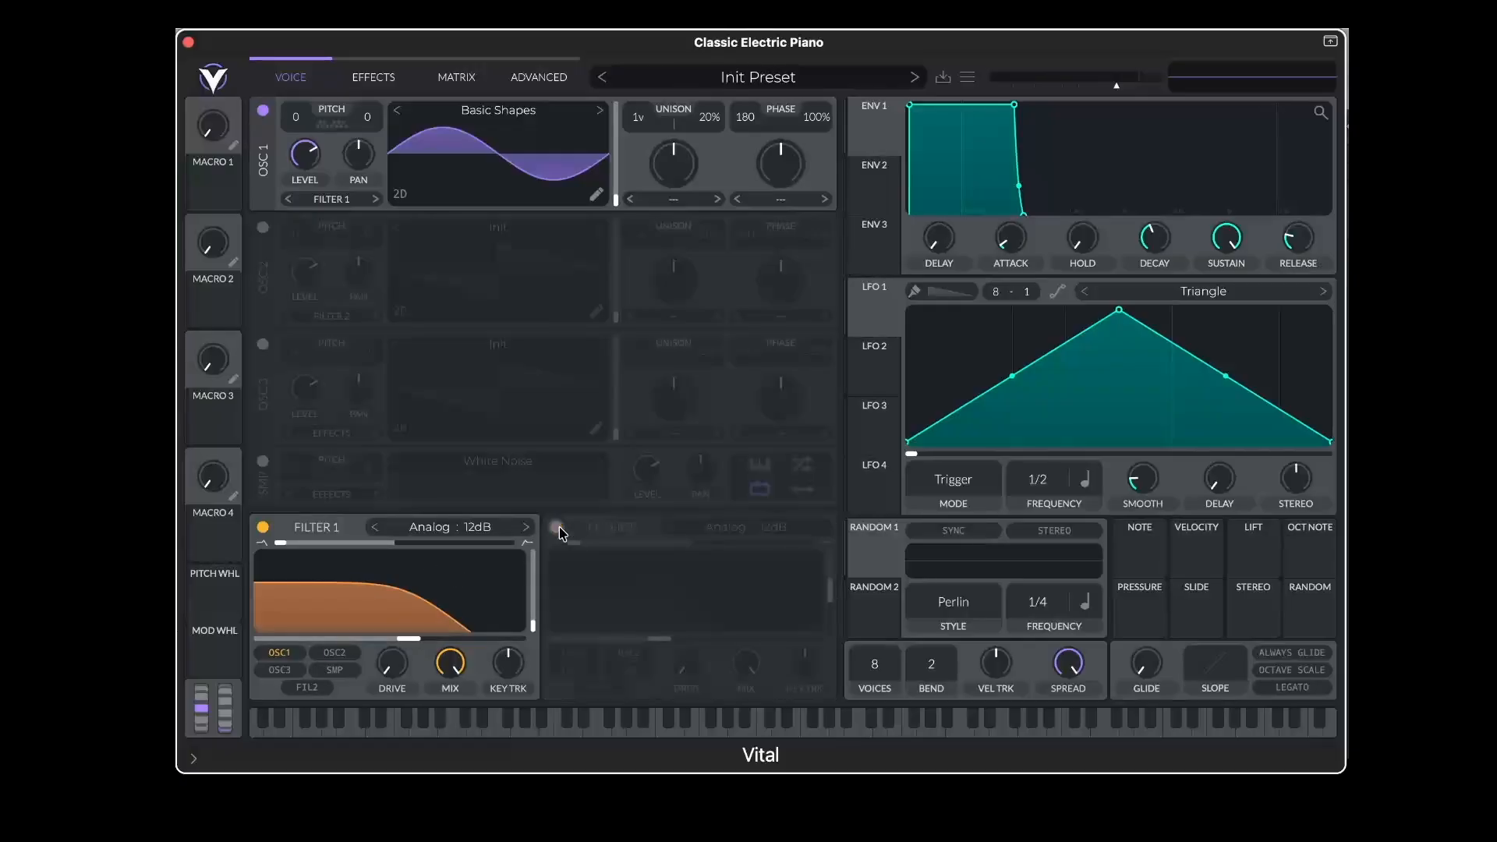
left_click(262, 527)
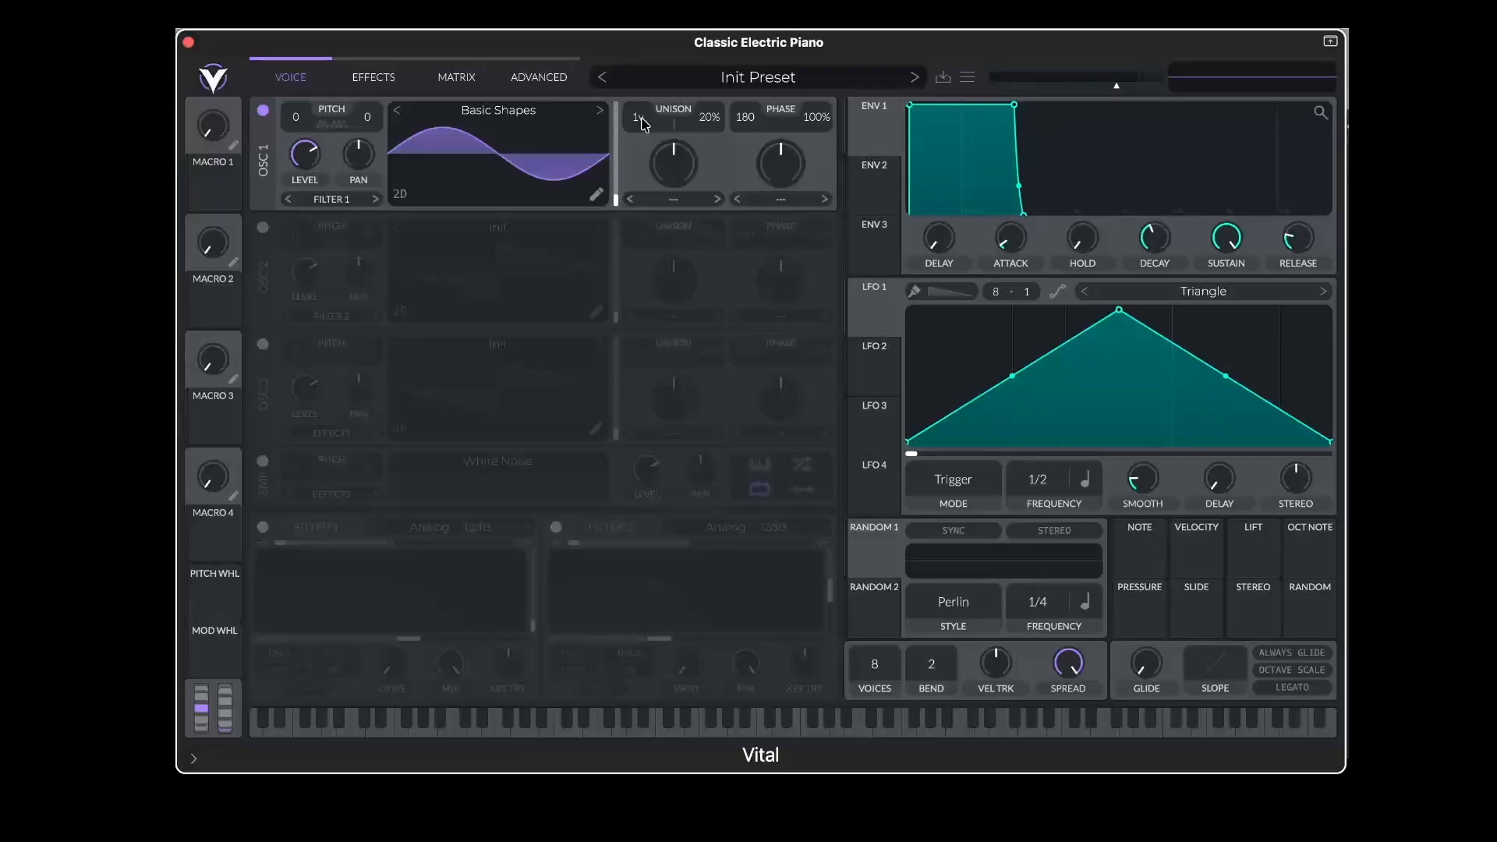
Set oscillator 1's unison to 5 voices with 5% detune and raise its wavetable position to the middle saw shape
left_click_drag(644, 125, 647, 103)
left_click_drag(712, 120, 719, 205)
left_click_drag(616, 199, 619, 149)
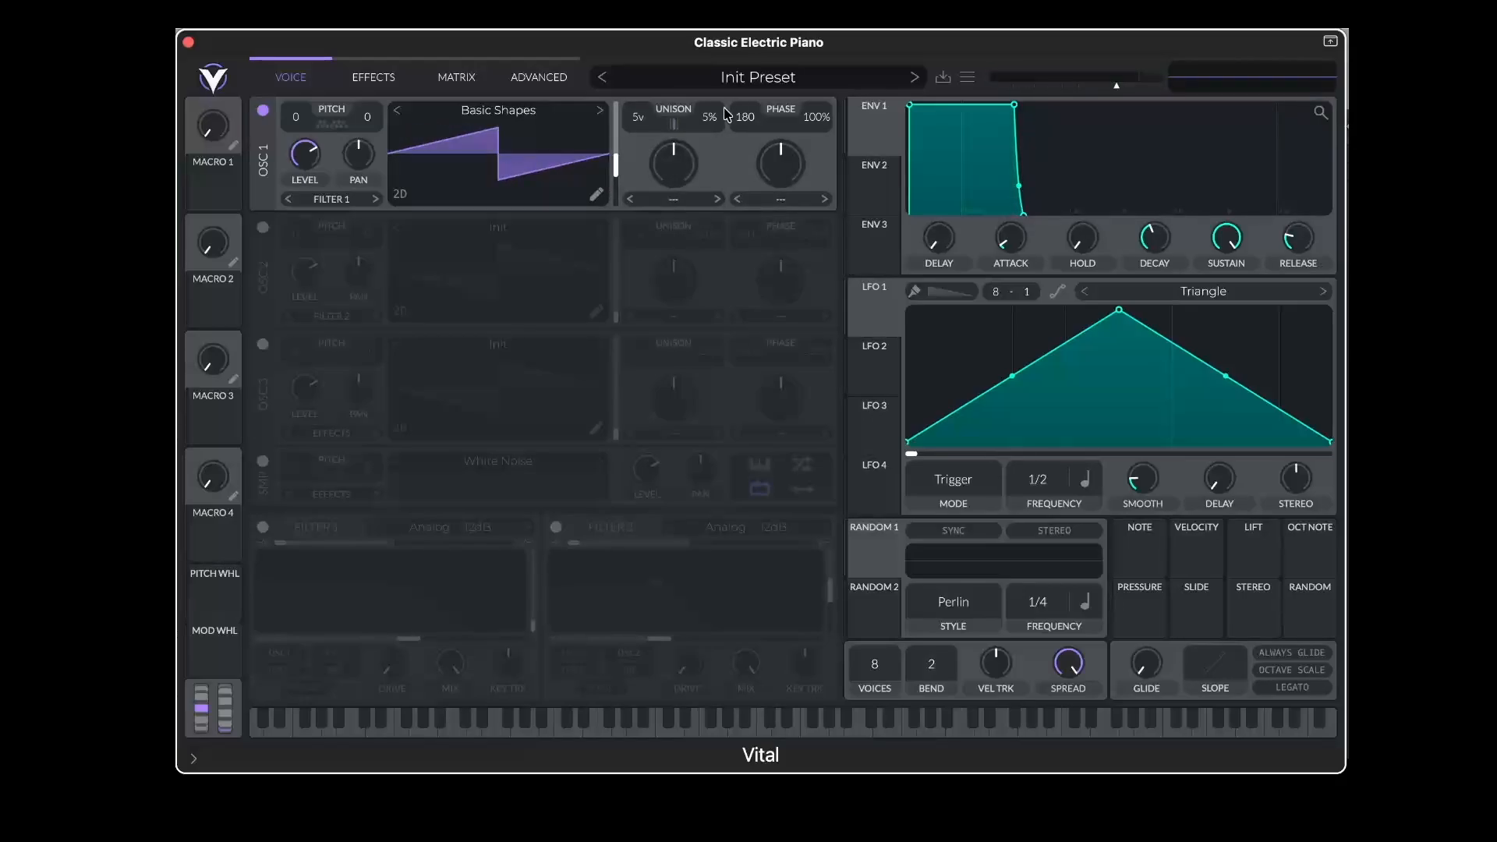
Set oscillator 1's unison to 0% detune and 1 voice, and return its wavetable position to the first frame
left_click_drag(711, 117, 714, 218)
double_click(639, 122)
left_click_drag(616, 165, 616, 201)
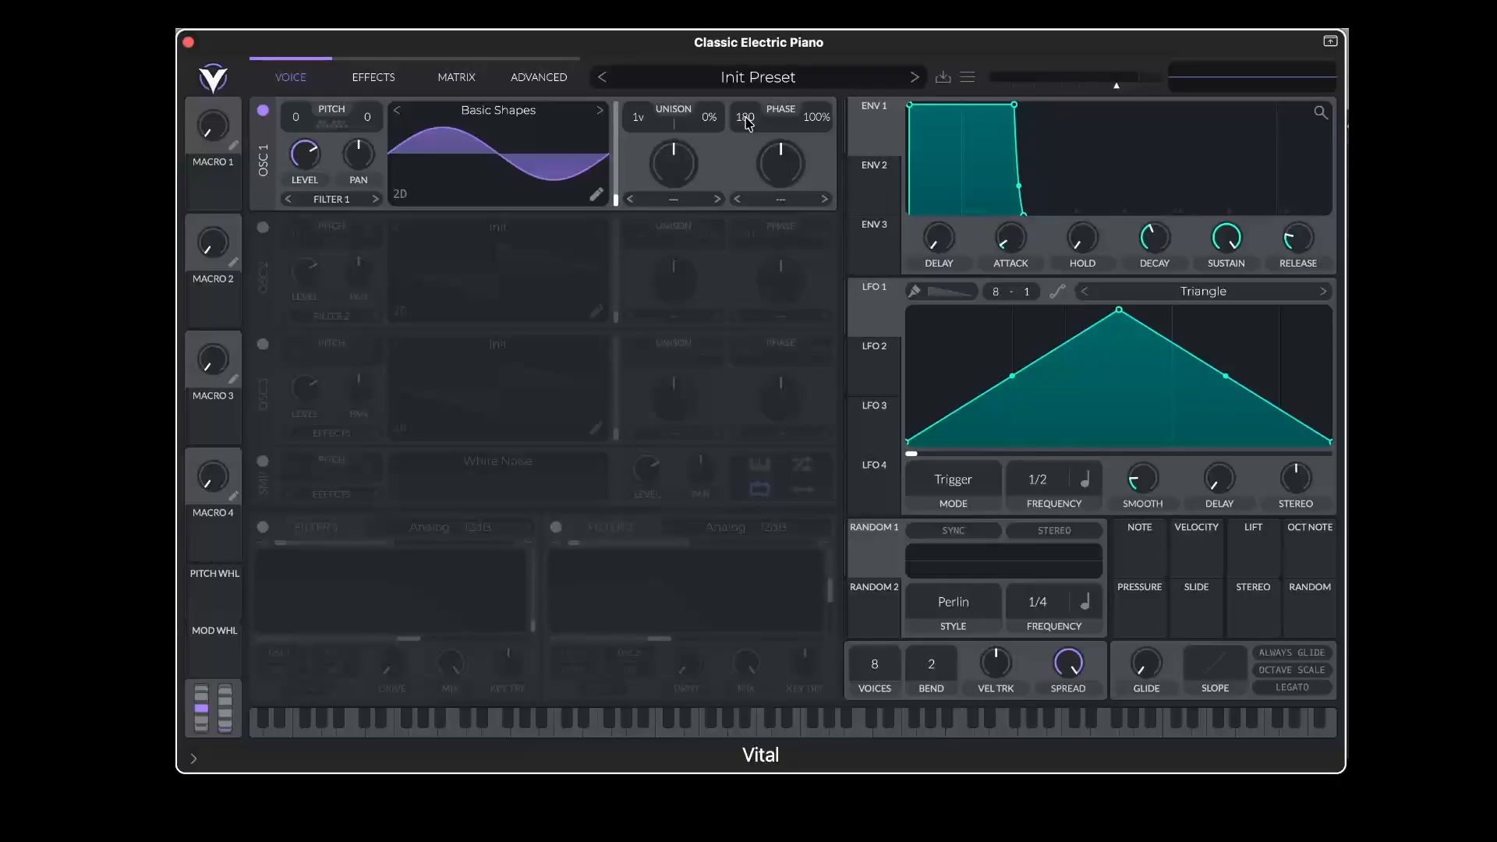
Set oscillator 1's phase to 0, then try the Squeeze phase distortion and set it back to None
left_click_drag(747, 121, 754, 248)
left_click(786, 200)
left_click(786, 338)
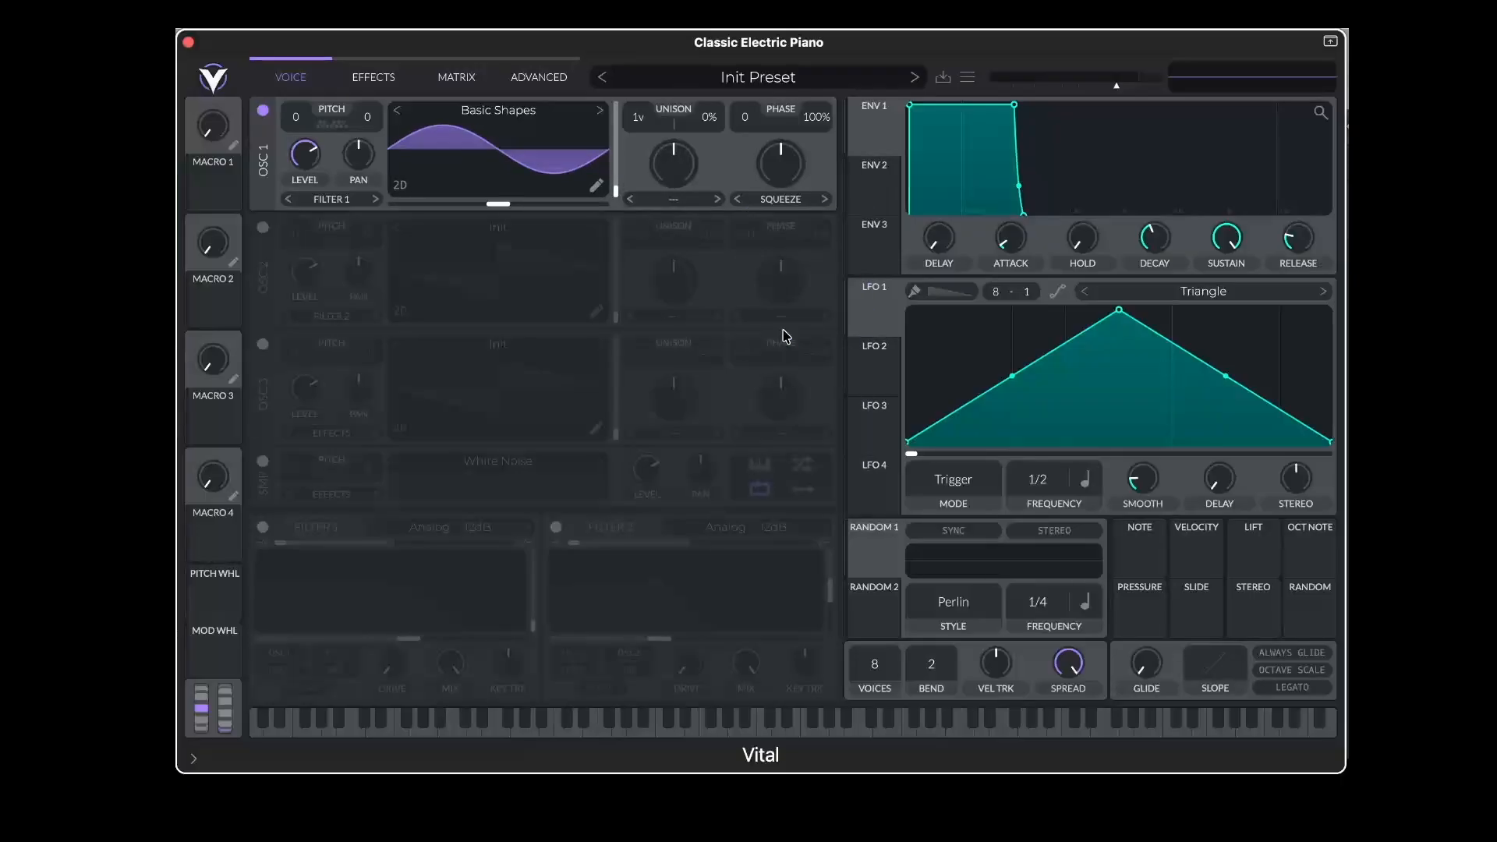
left_click_drag(776, 183, 791, 212)
left_click(790, 213)
left_click(788, 220)
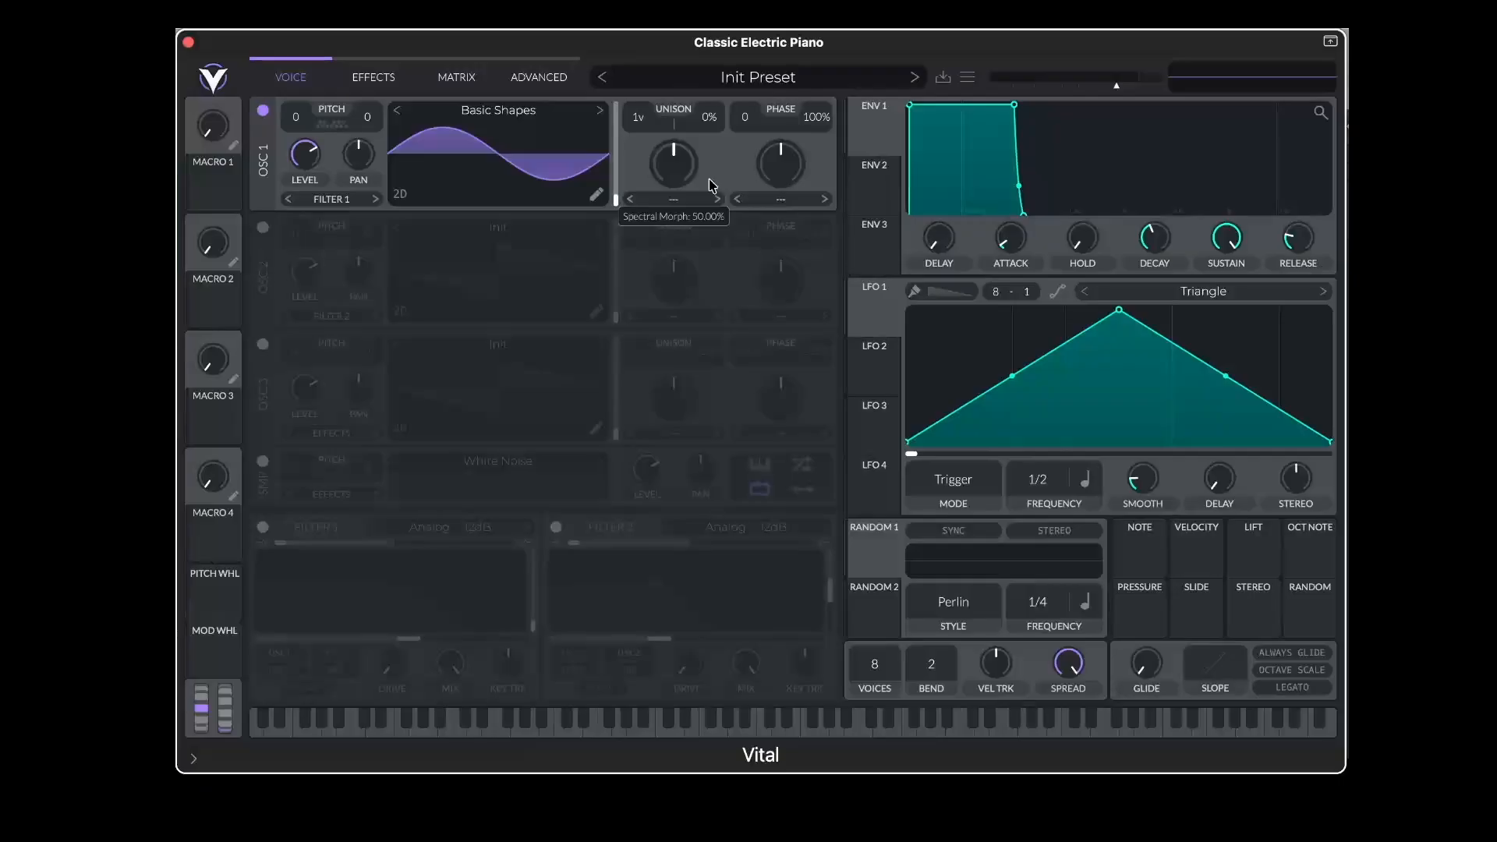
Look through oscillator 1's spectral morph types without choosing one
left_click(688, 200)
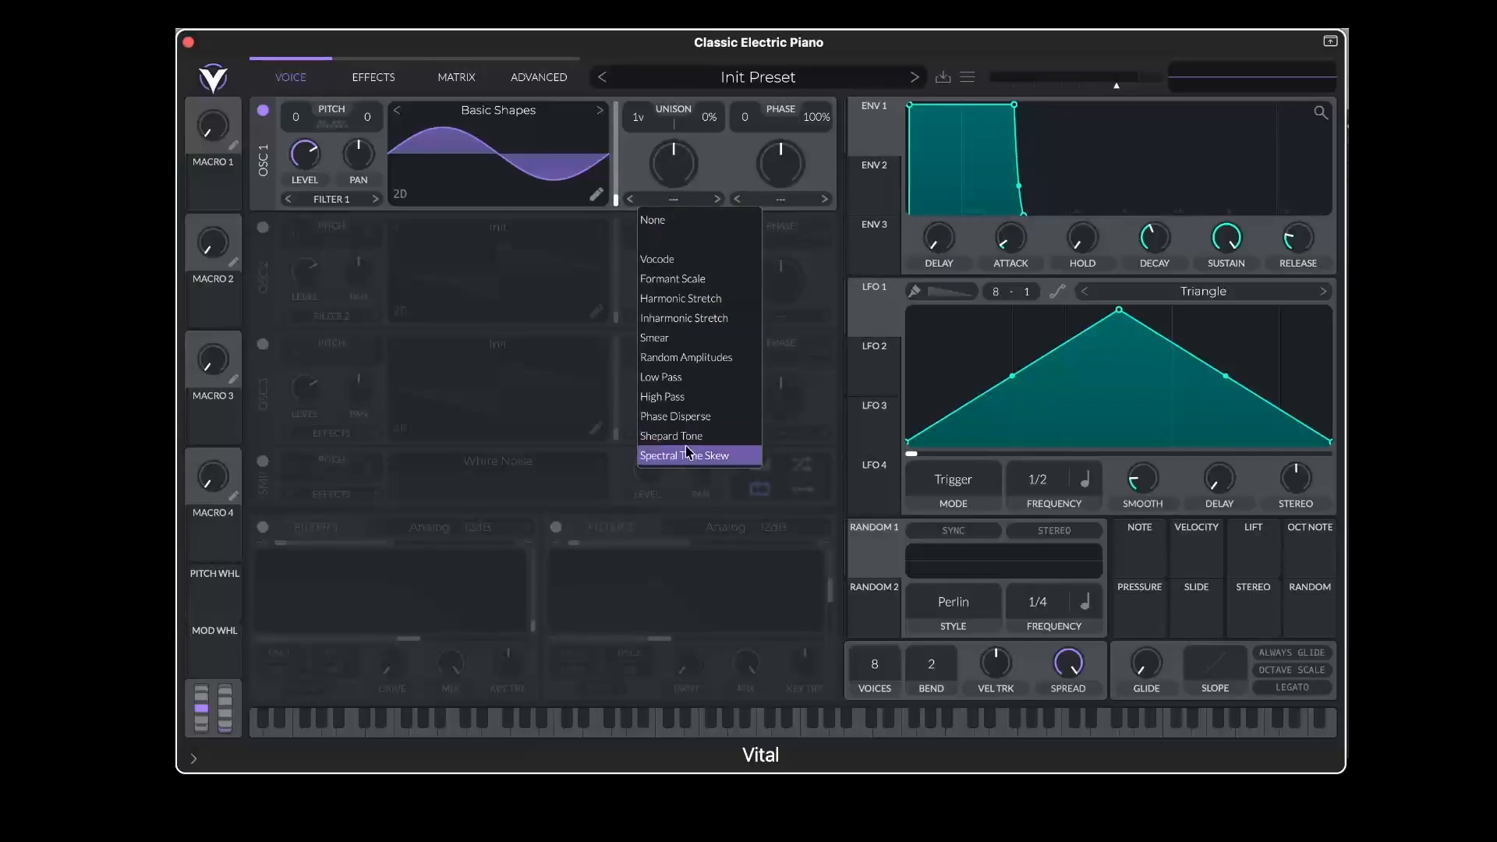
left_click(714, 170)
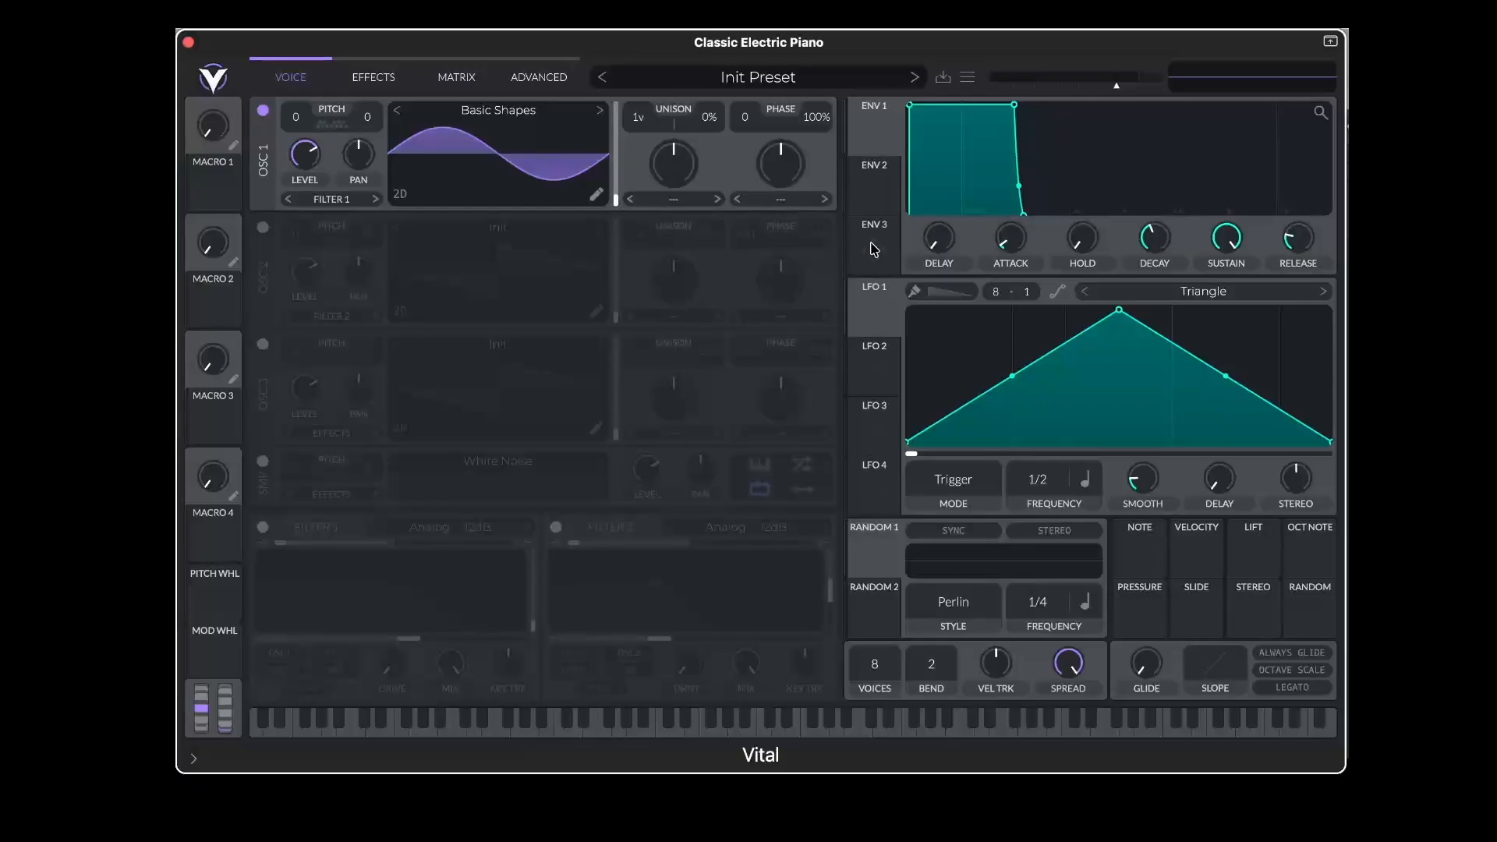
Lengthen envelope 1's attack, audition it with a note, then reduce the attack to its minimum
left_click(878, 136)
left_click_drag(943, 245, 967, 320)
left_click_drag(1012, 247, 1023, 219)
key("a")
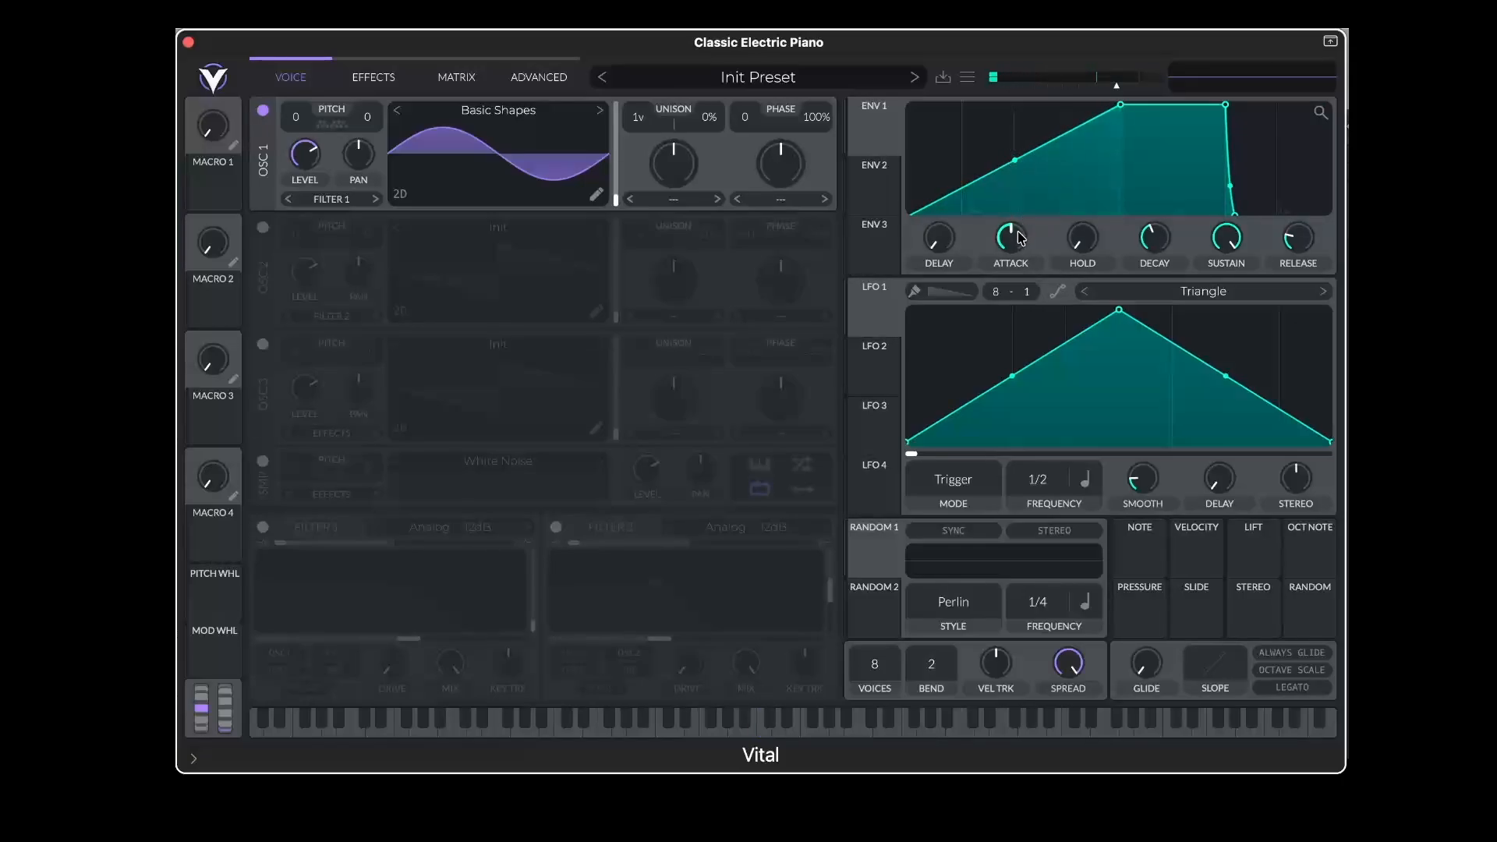
left_click_drag(1019, 234, 1017, 323)
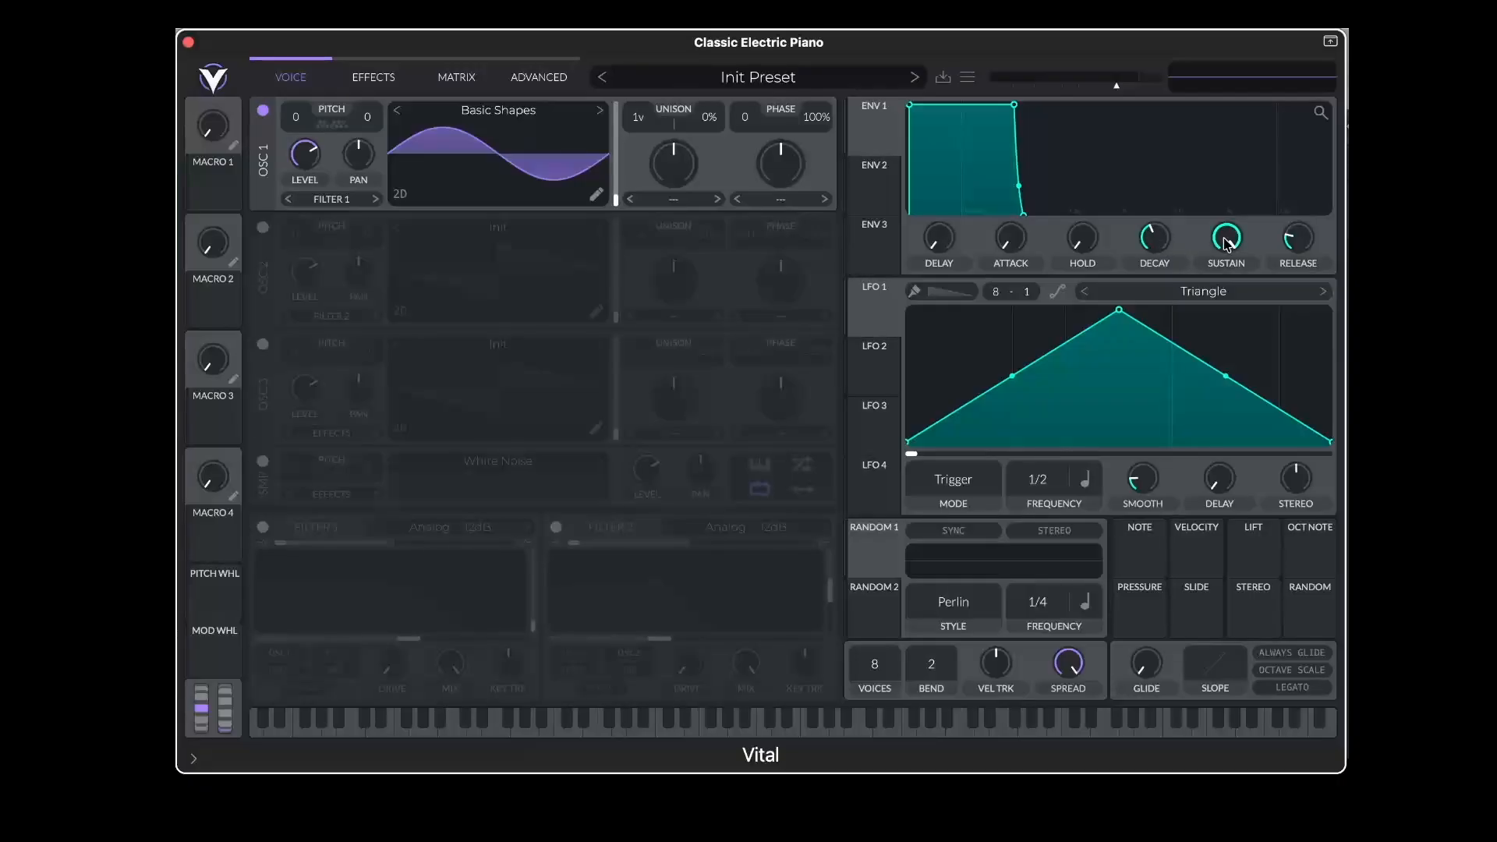
Lower envelope 1's sustain to about half, then restore it to full
mouse_move(1226, 251)
left_click_drag(1224, 258, 1233, 304)
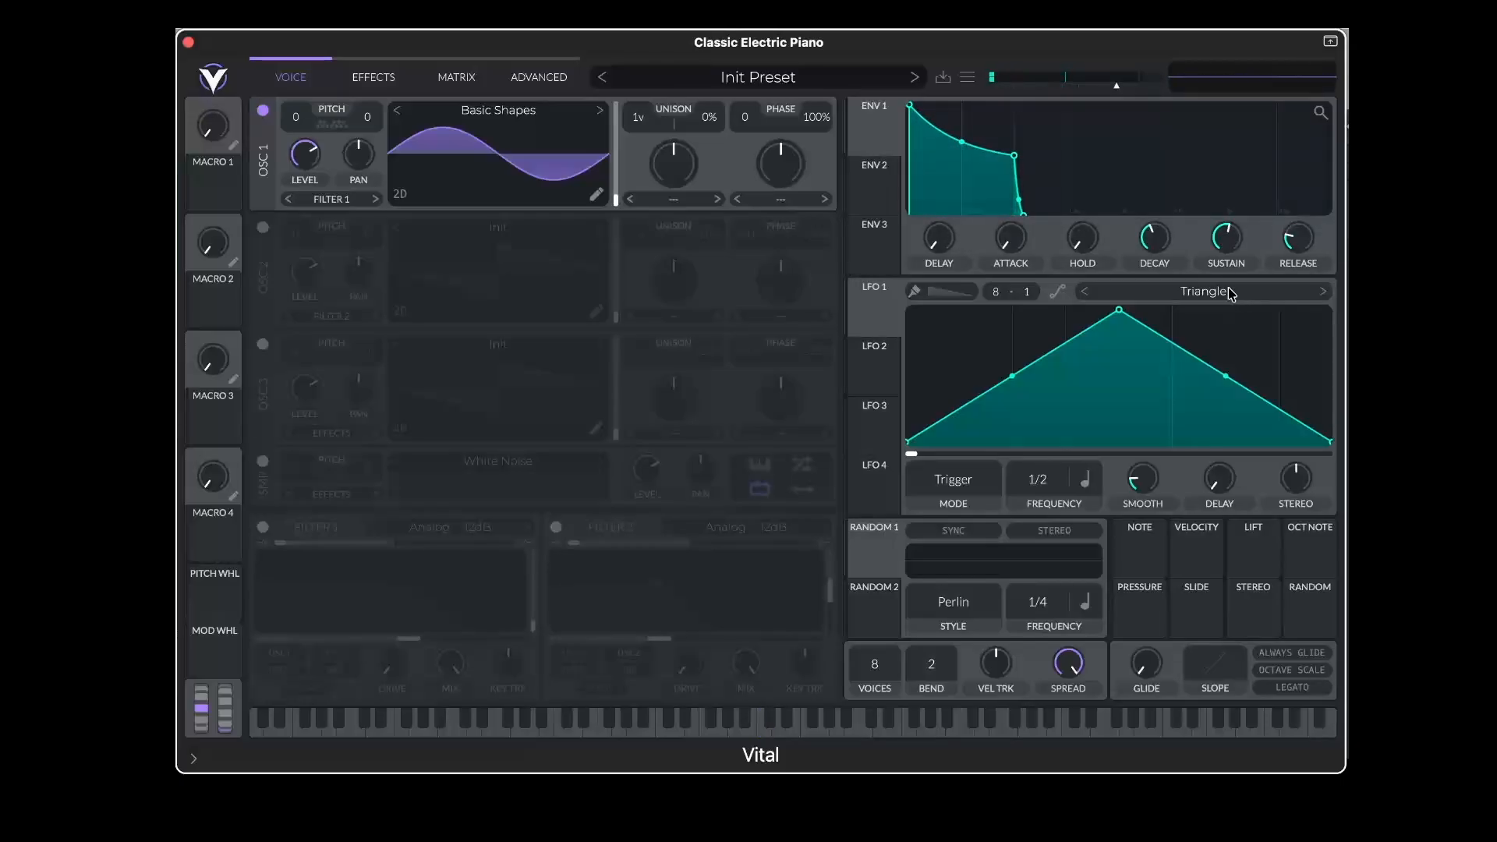
left_click_drag(1227, 242, 1247, 110)
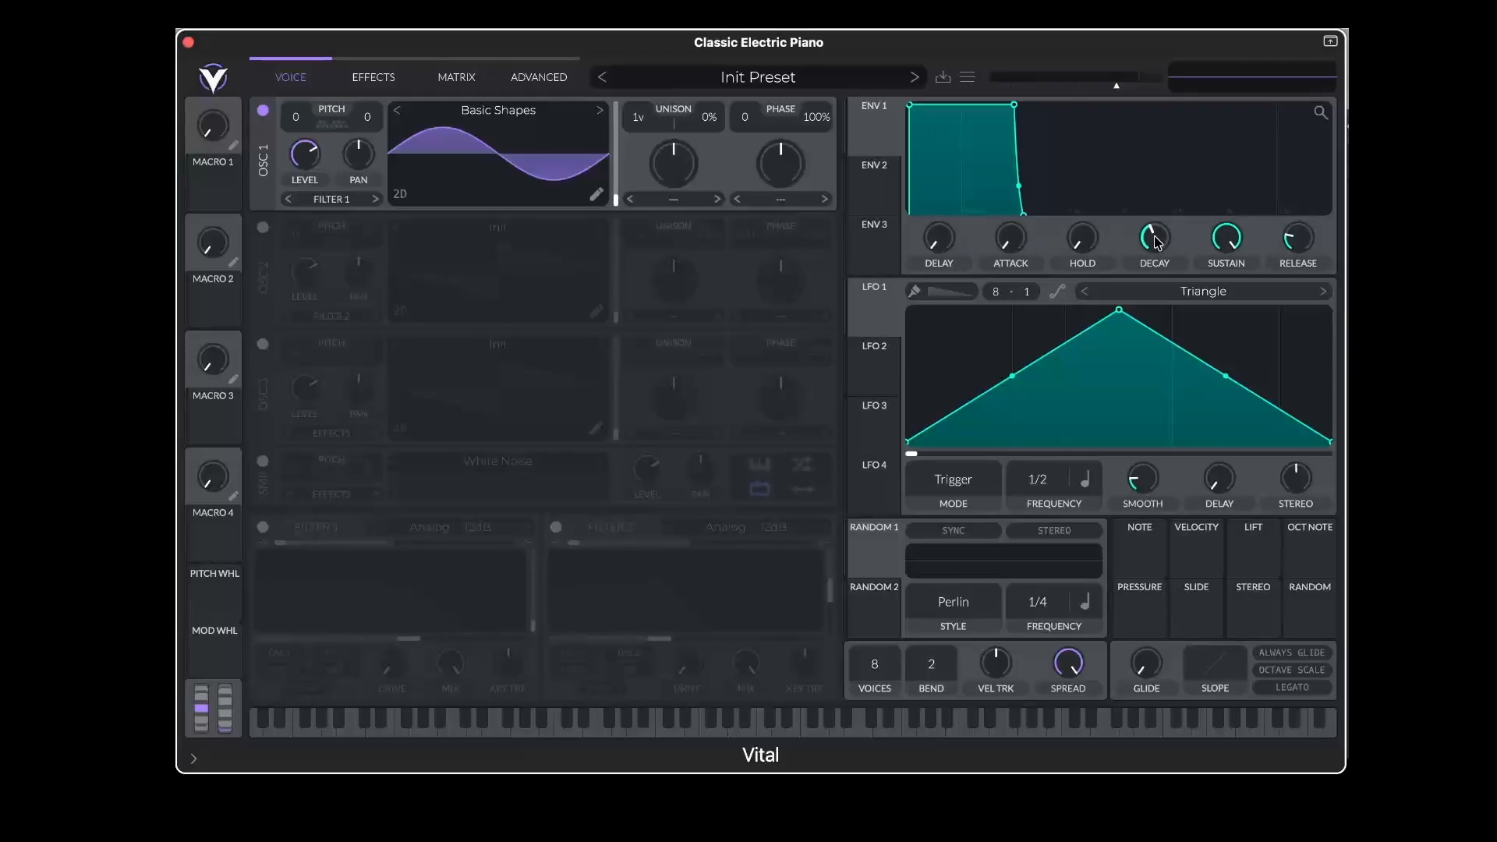
Shorten envelope 1's decay and drop its sustain to zero
left_click_drag(1157, 241, 1219, 301)
left_click_drag(1157, 257, 1164, 245)
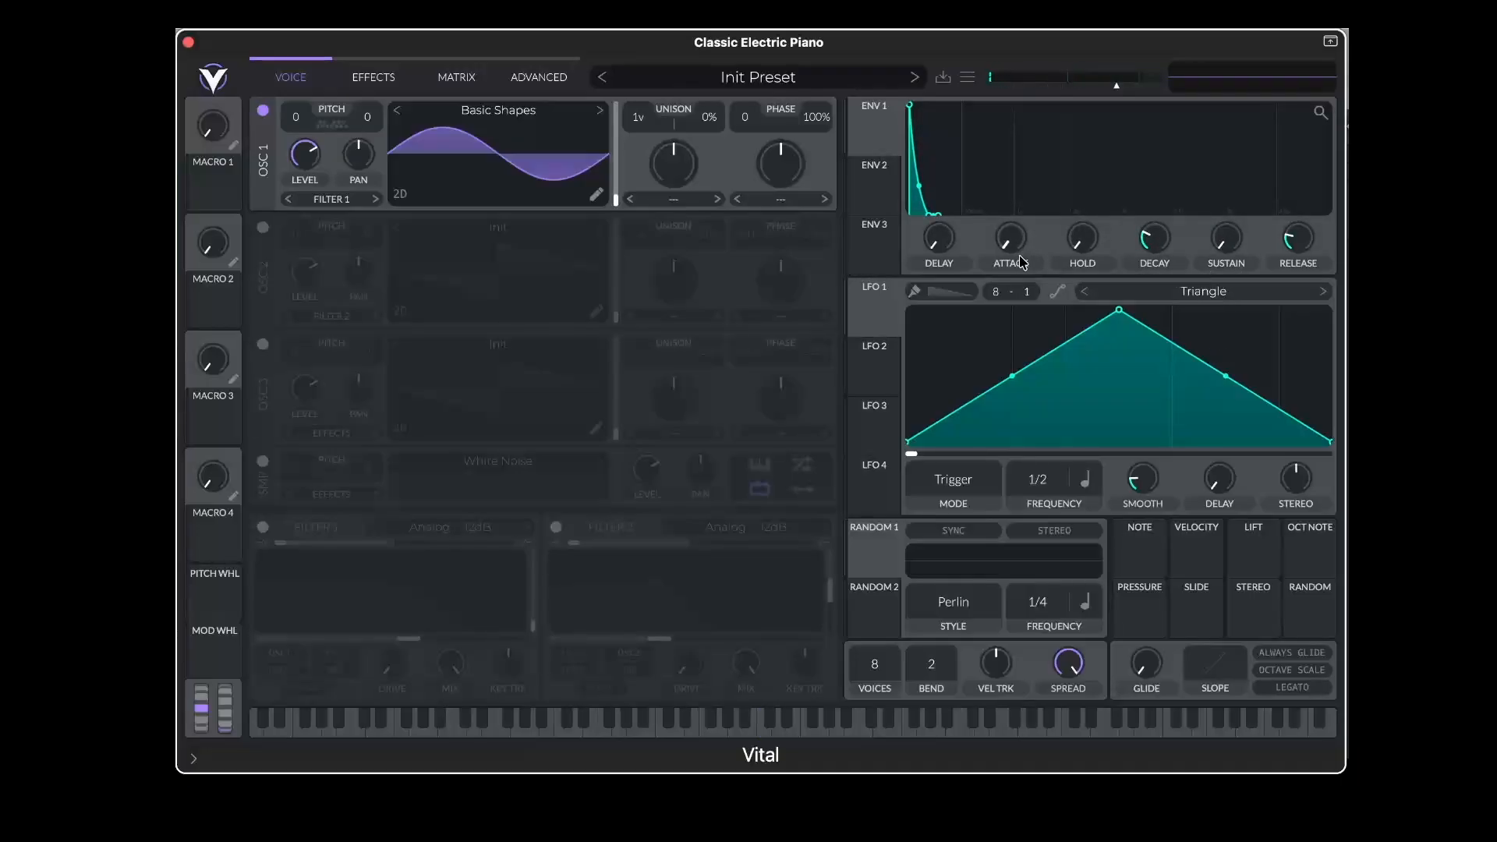
Lengthen envelope 1's attack, hold and release, raise its sustain to full, and audition a note
left_click_drag(1014, 249, 1100, 226)
left_click_drag(1221, 247, 1258, 185)
left_click_drag(1306, 244, 1307, 224)
key("a")
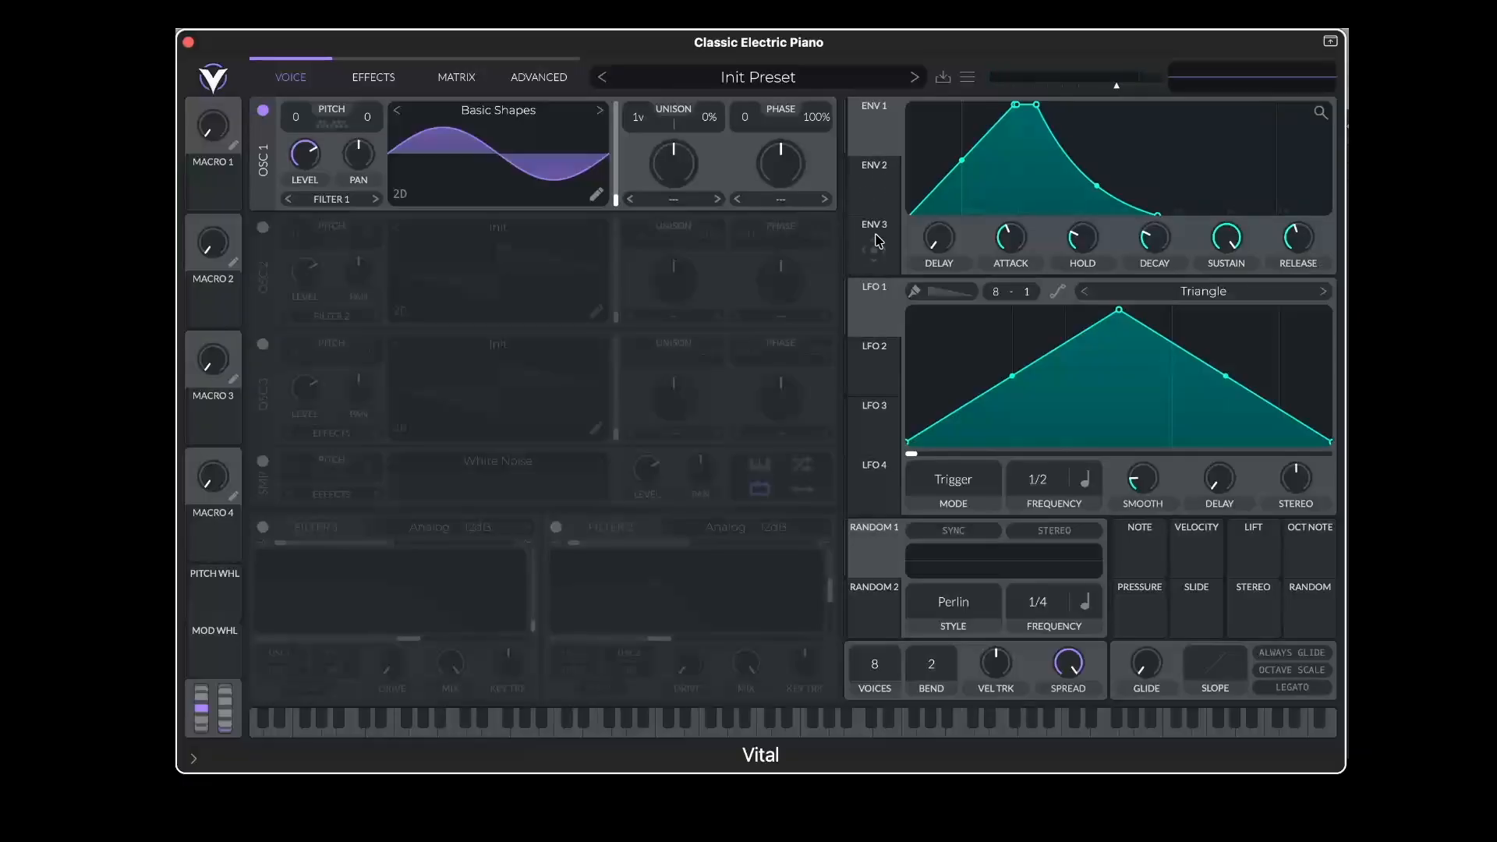
Route LFO 1 to oscillator 1's level and adjust the modulation amount
left_click(878, 303)
left_click_drag(873, 305, 305, 176)
mouse_move(307, 201)
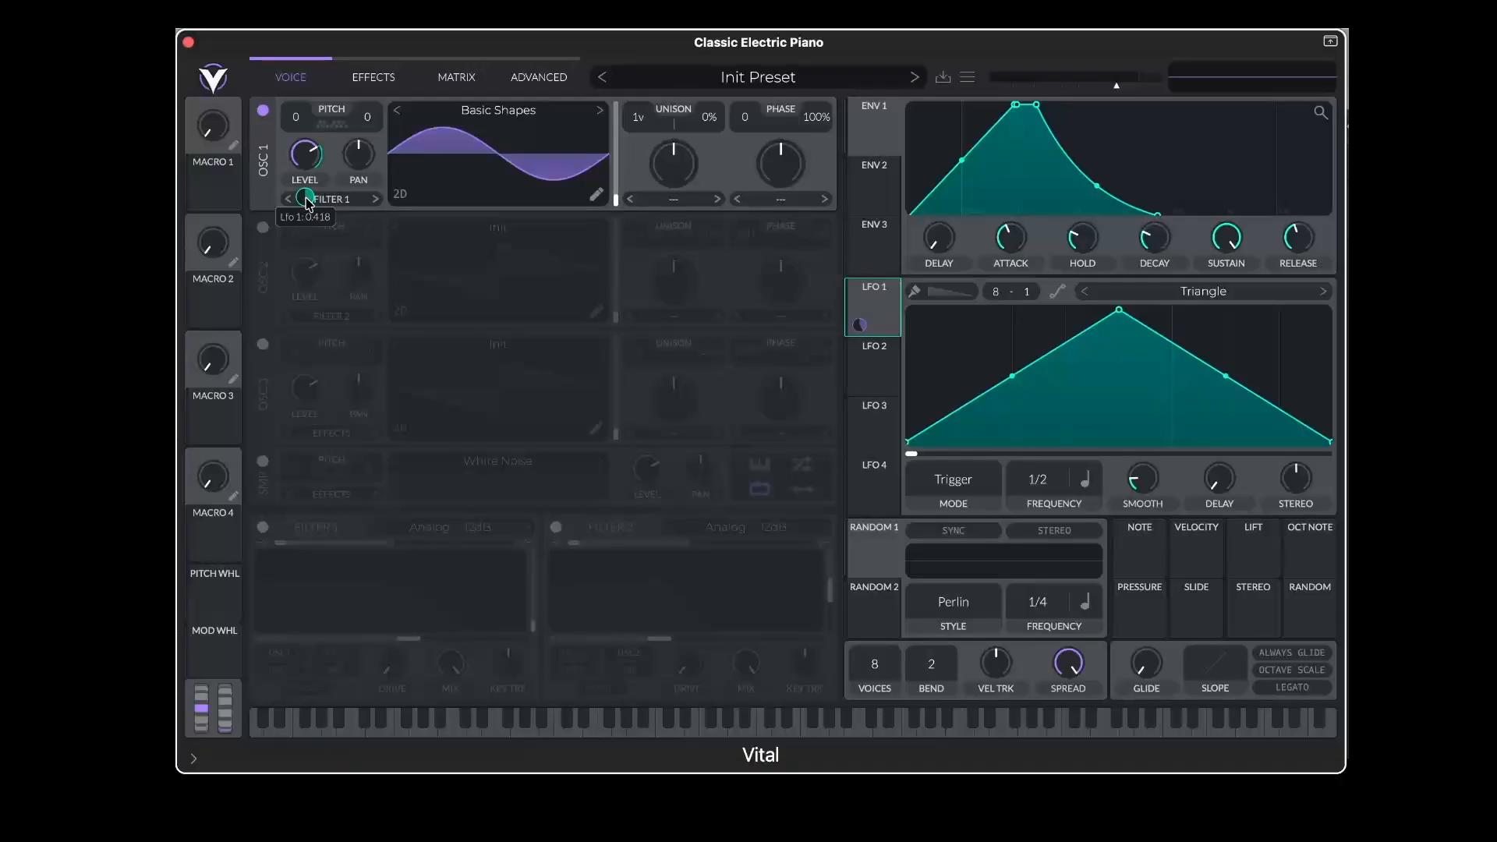
left_click_drag(309, 204, 309, 269)
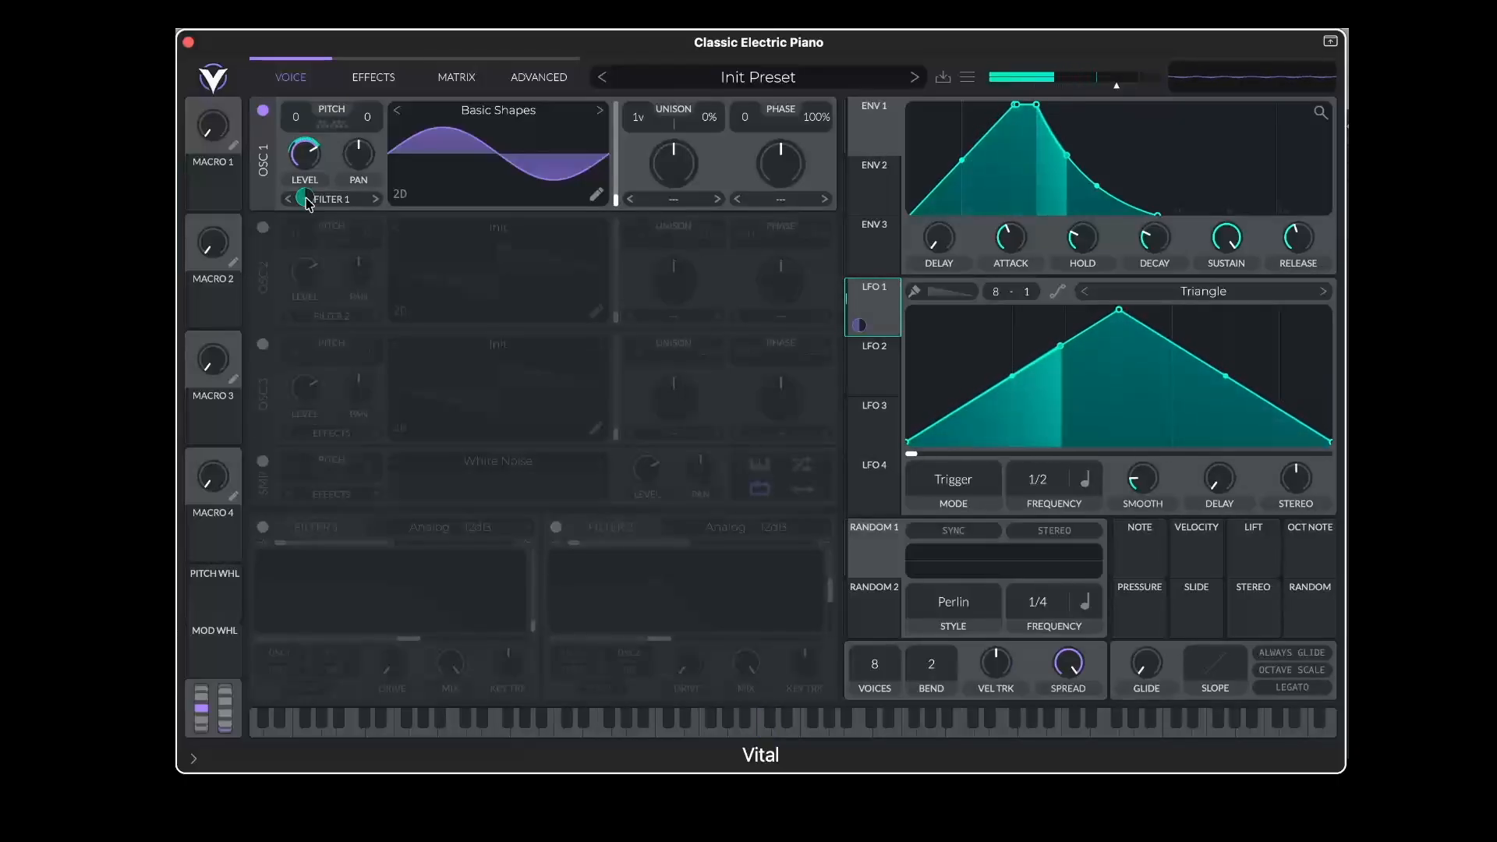
Adjust LFO 1's modulation of oscillator 1's level and reduce its amount to zero
mouse_move(306, 200)
left_mouse_down()
mouse_move(307, 117)
mouse_move(309, 201)
left_mouse_up()
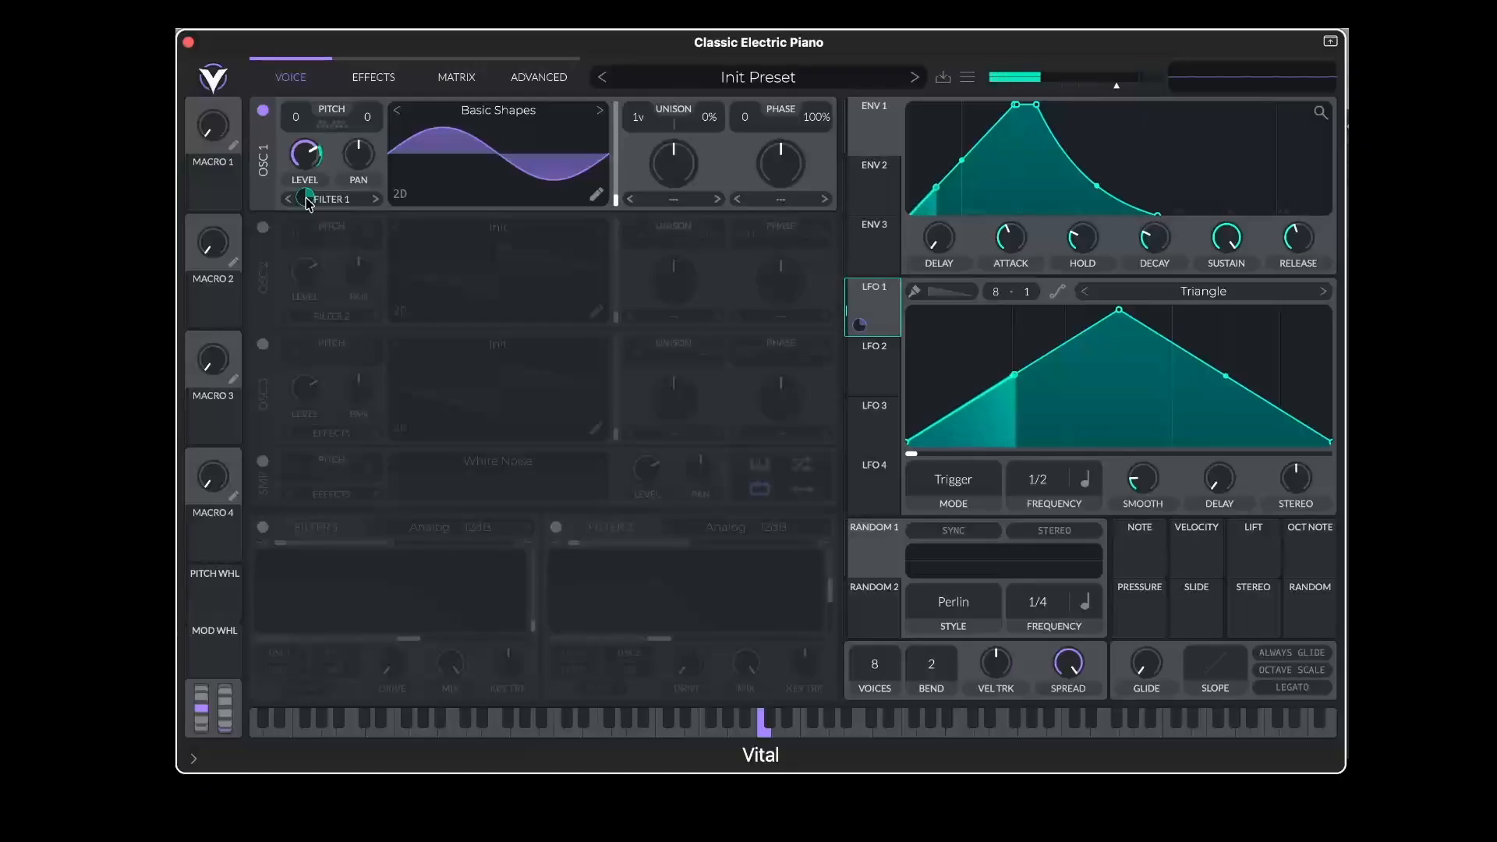
left_click_drag(307, 200, 306, 237)
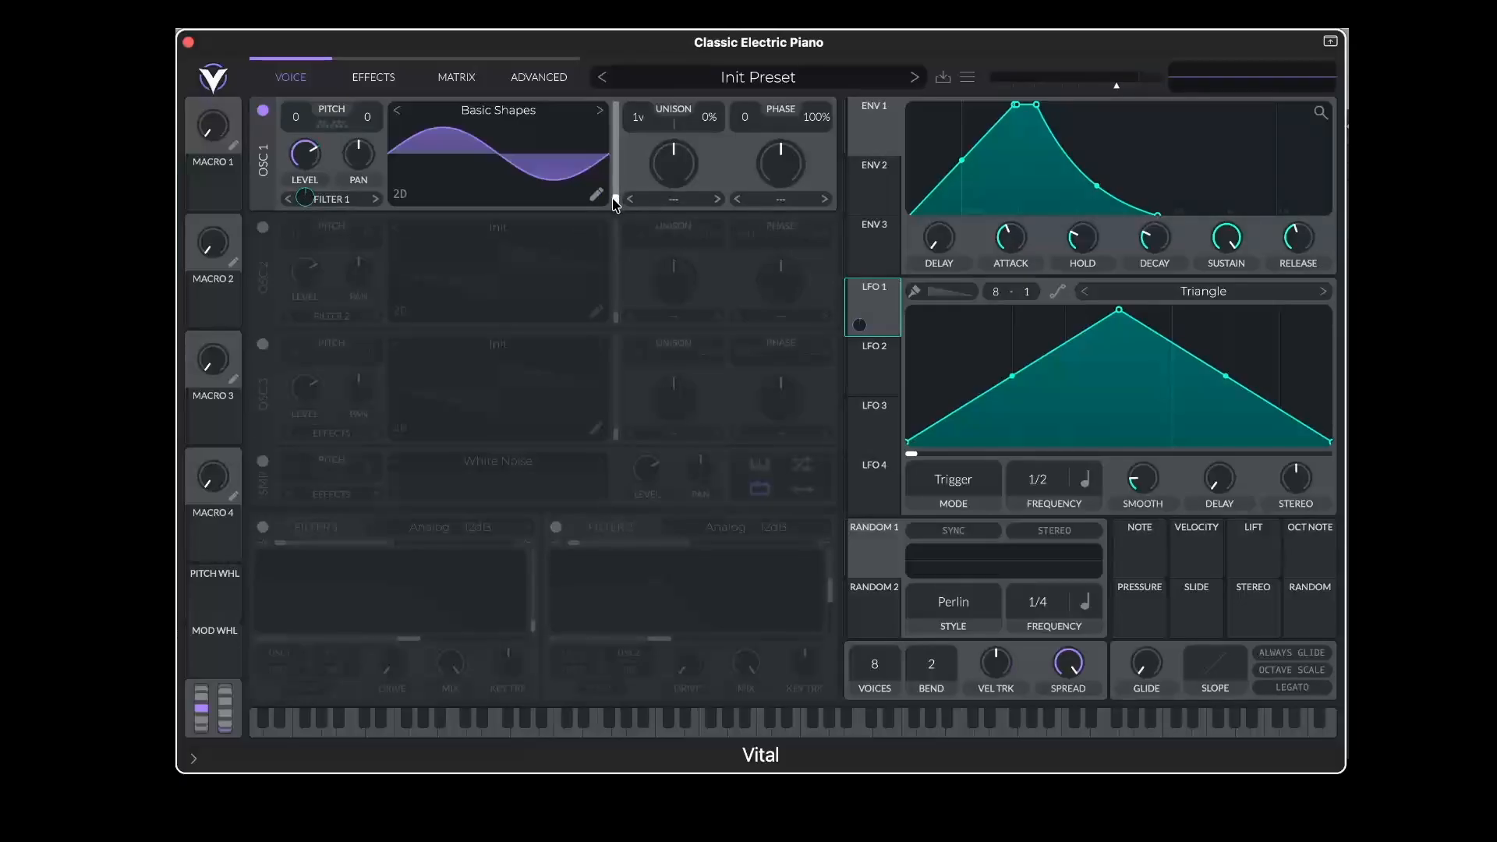
Route LFO 1 to oscillator 1's wavetable position and remove that modulation
mouse_move(614, 200)
left_mouse_down()
mouse_move(618, 106)
mouse_move(612, 215)
left_mouse_up()
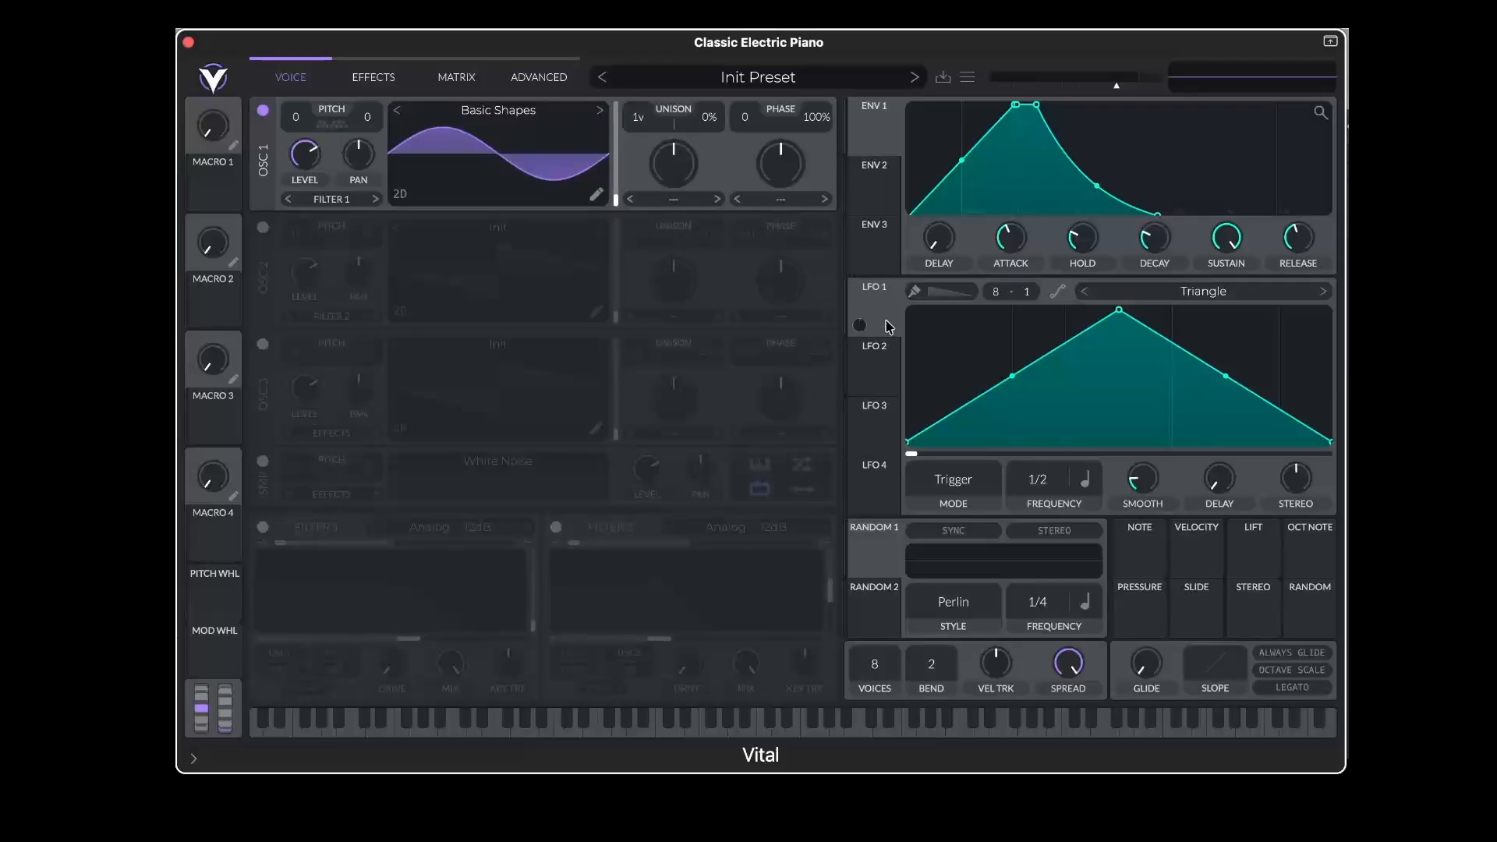
left_click_drag(859, 324, 616, 197)
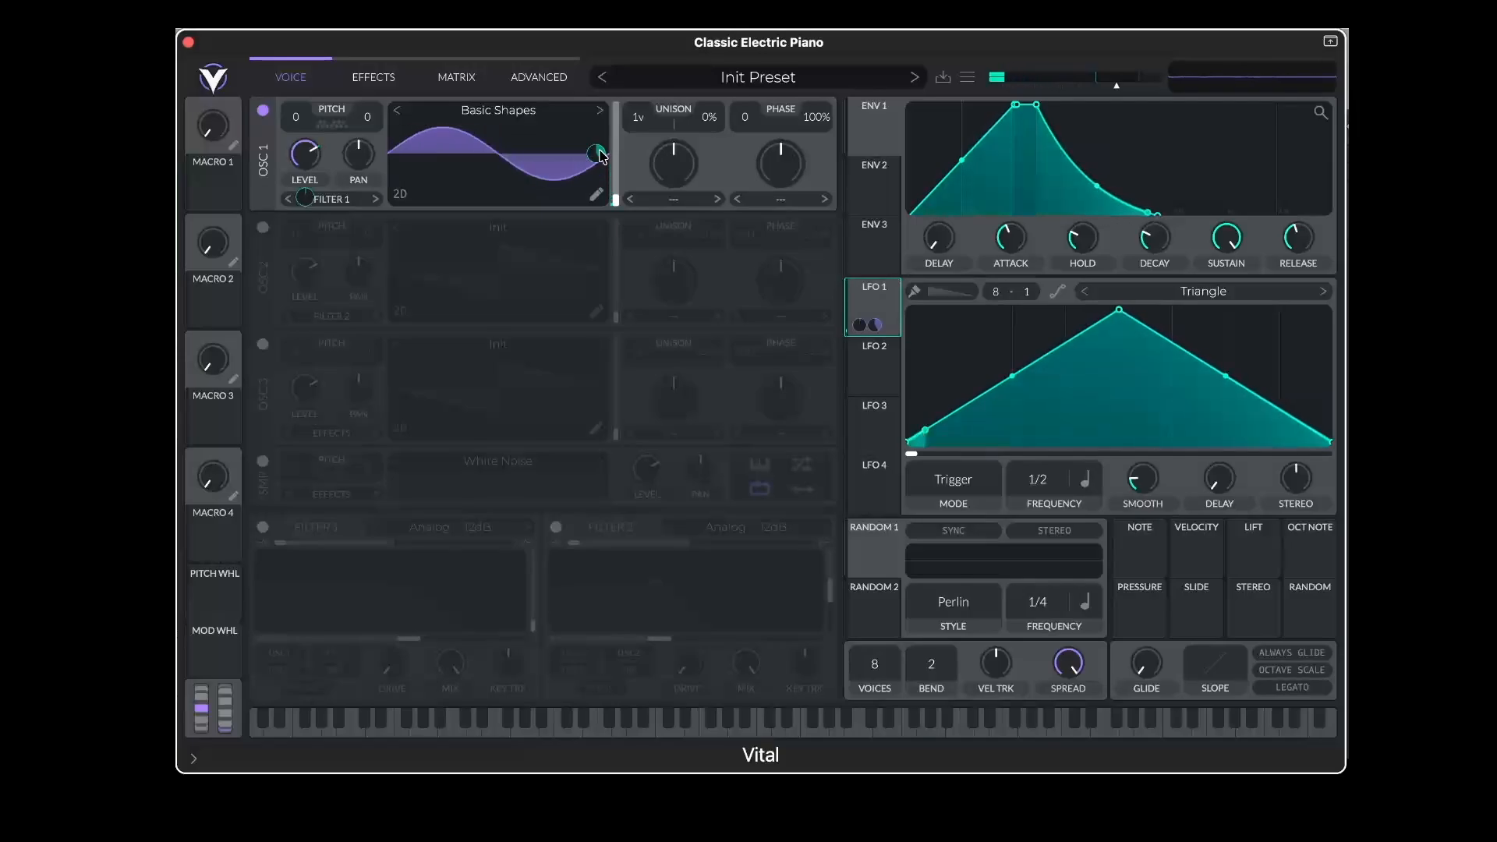
right_click(598, 155)
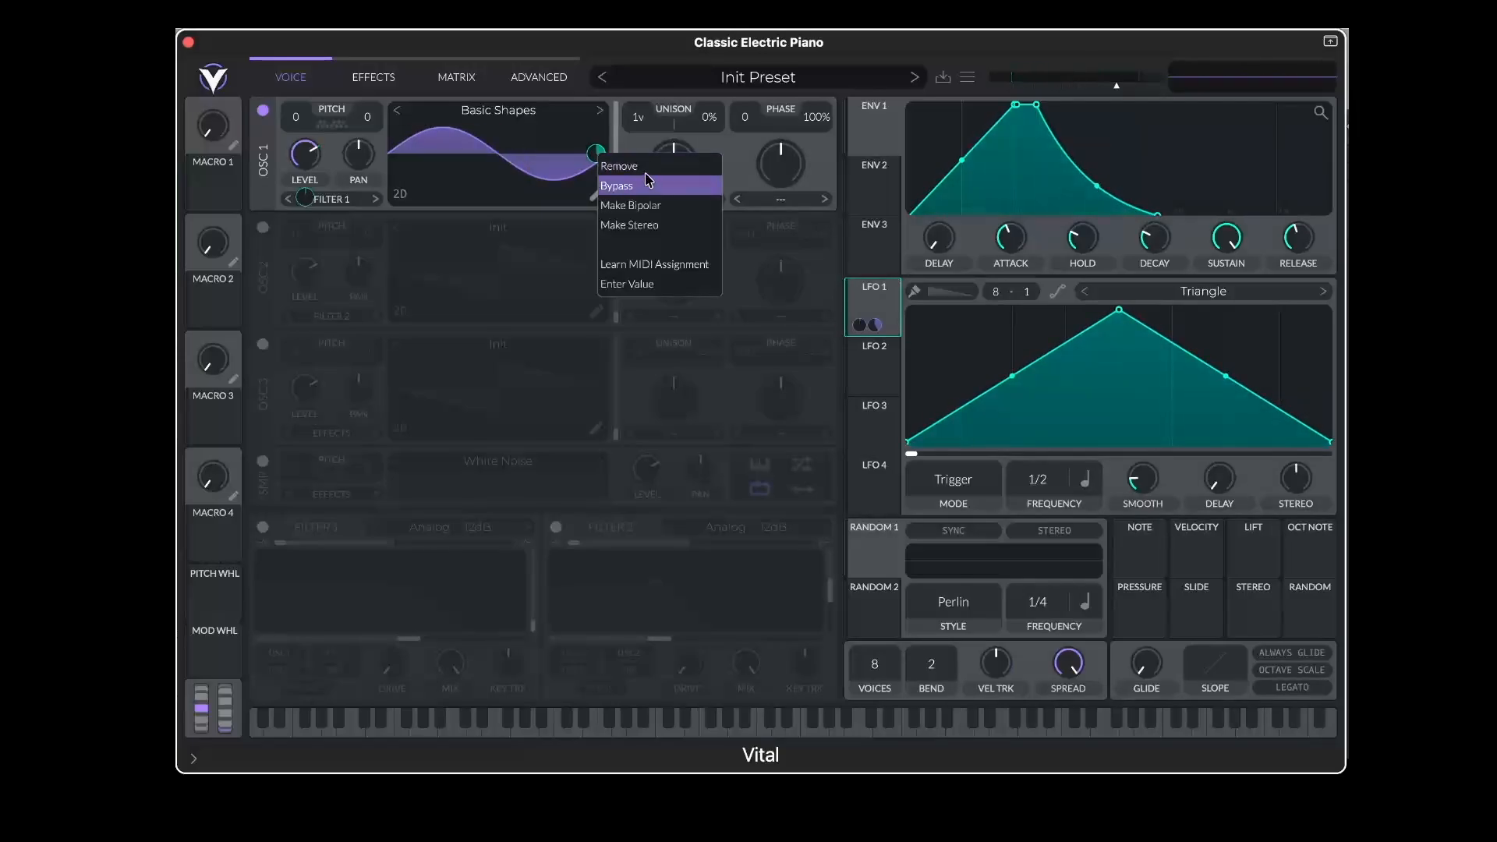
left_click(620, 167)
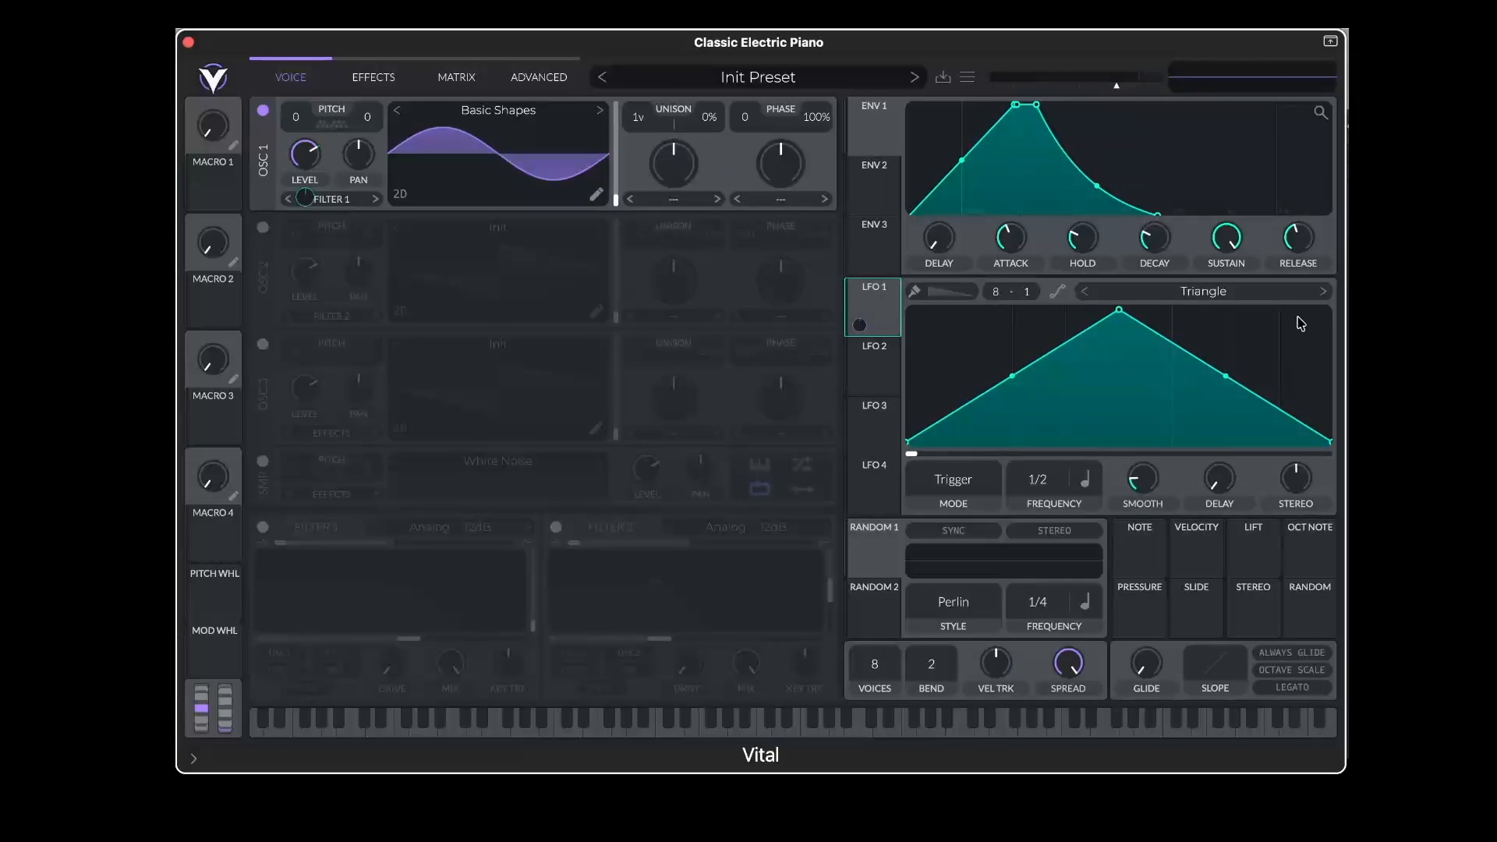
Load the Saw Up shape into LFO 1 and turn its smoothing down to the minimum
left_click(1248, 294)
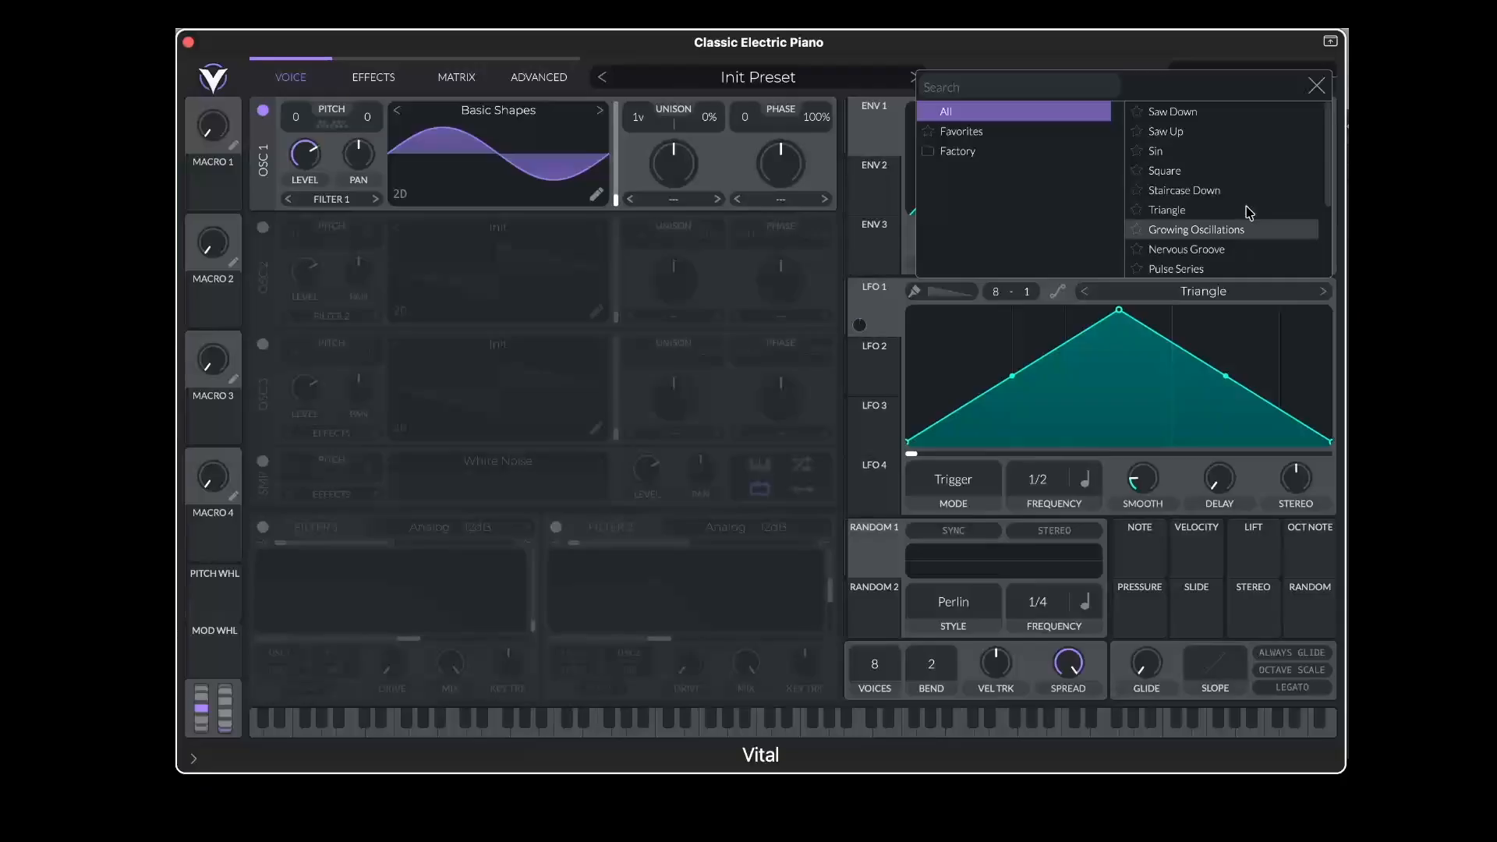
left_click(1240, 133)
left_click(1173, 359)
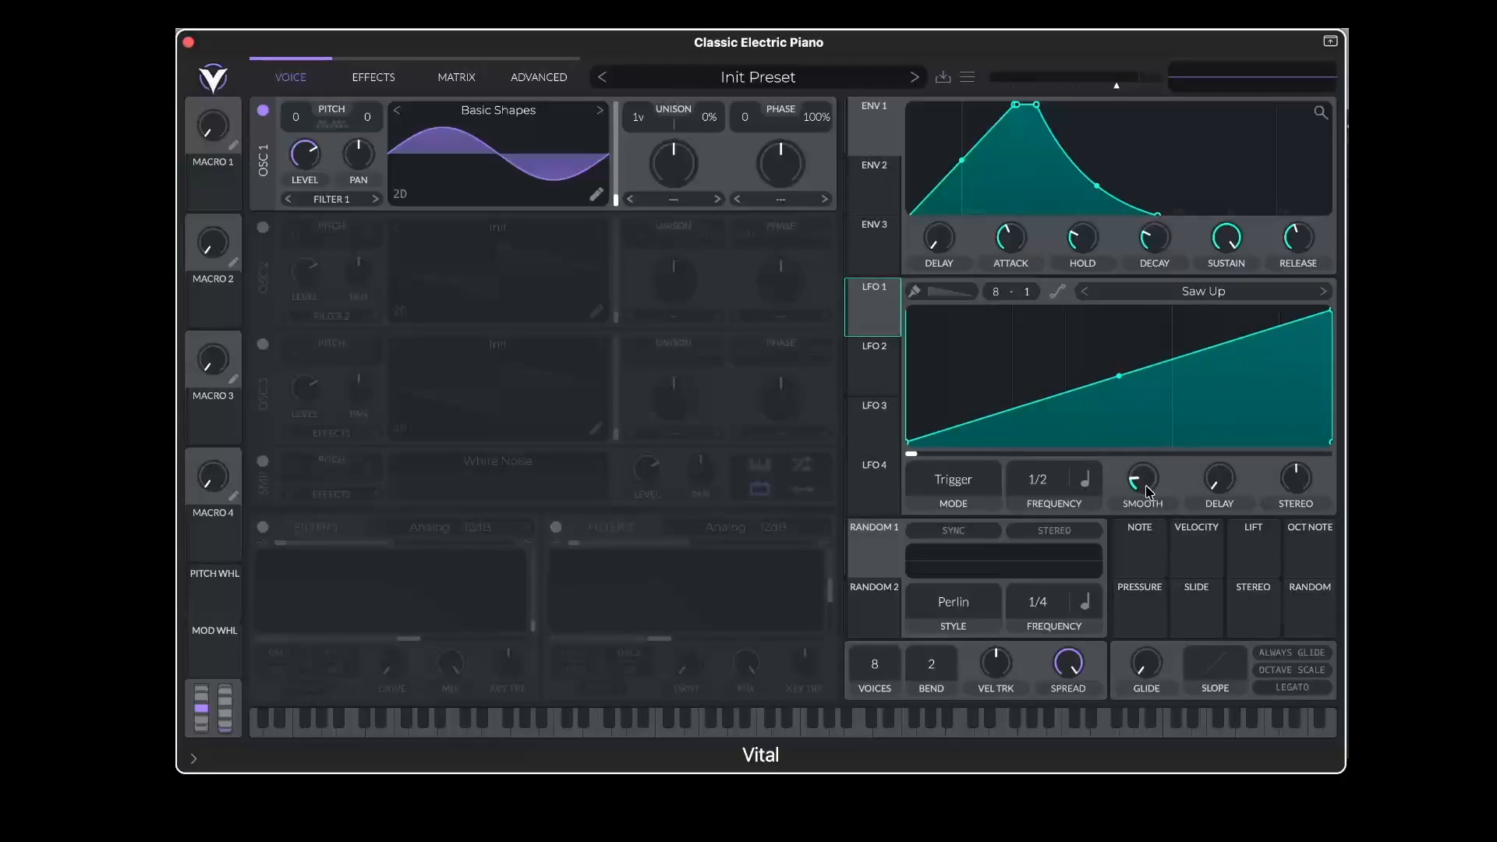
left_click_drag(1143, 478, 1172, 432)
left_click_drag(1143, 487, 1153, 627)
Examine LFO 1's trigger mode options without changing the mode
left_click(954, 481)
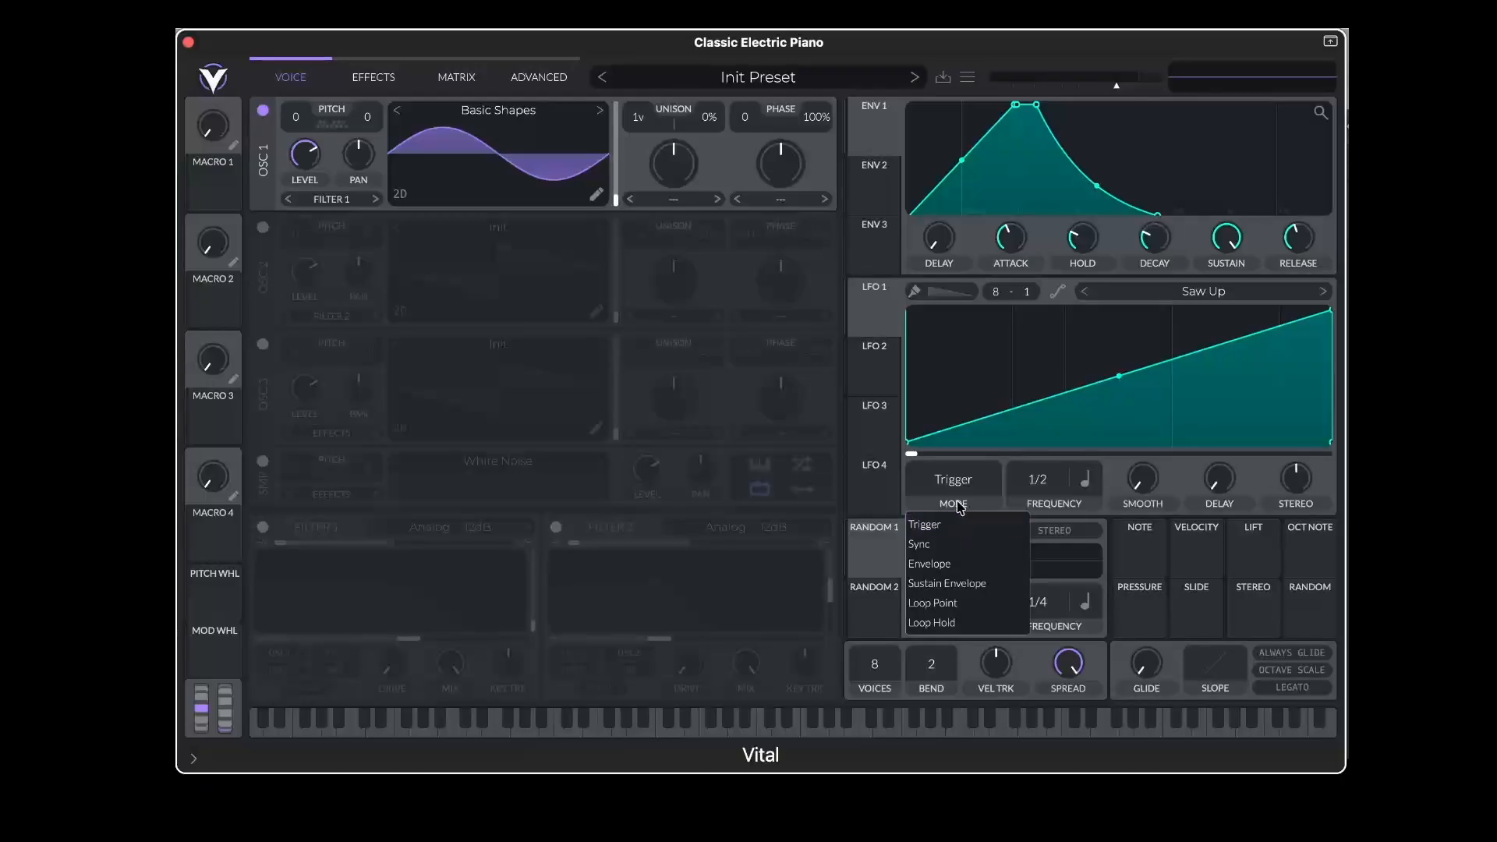
left_click(968, 388)
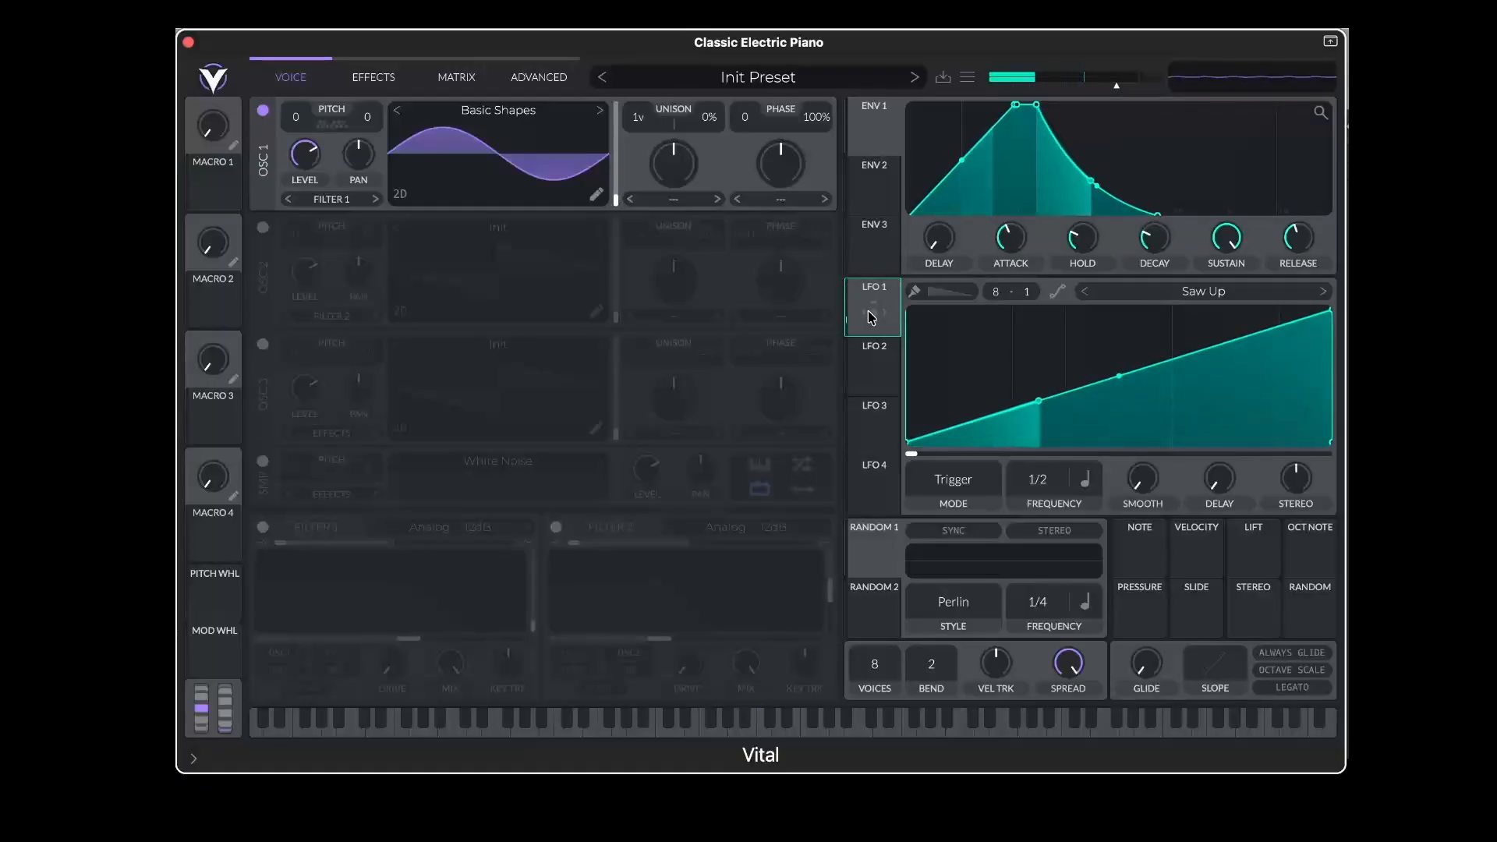
left_click(955, 480)
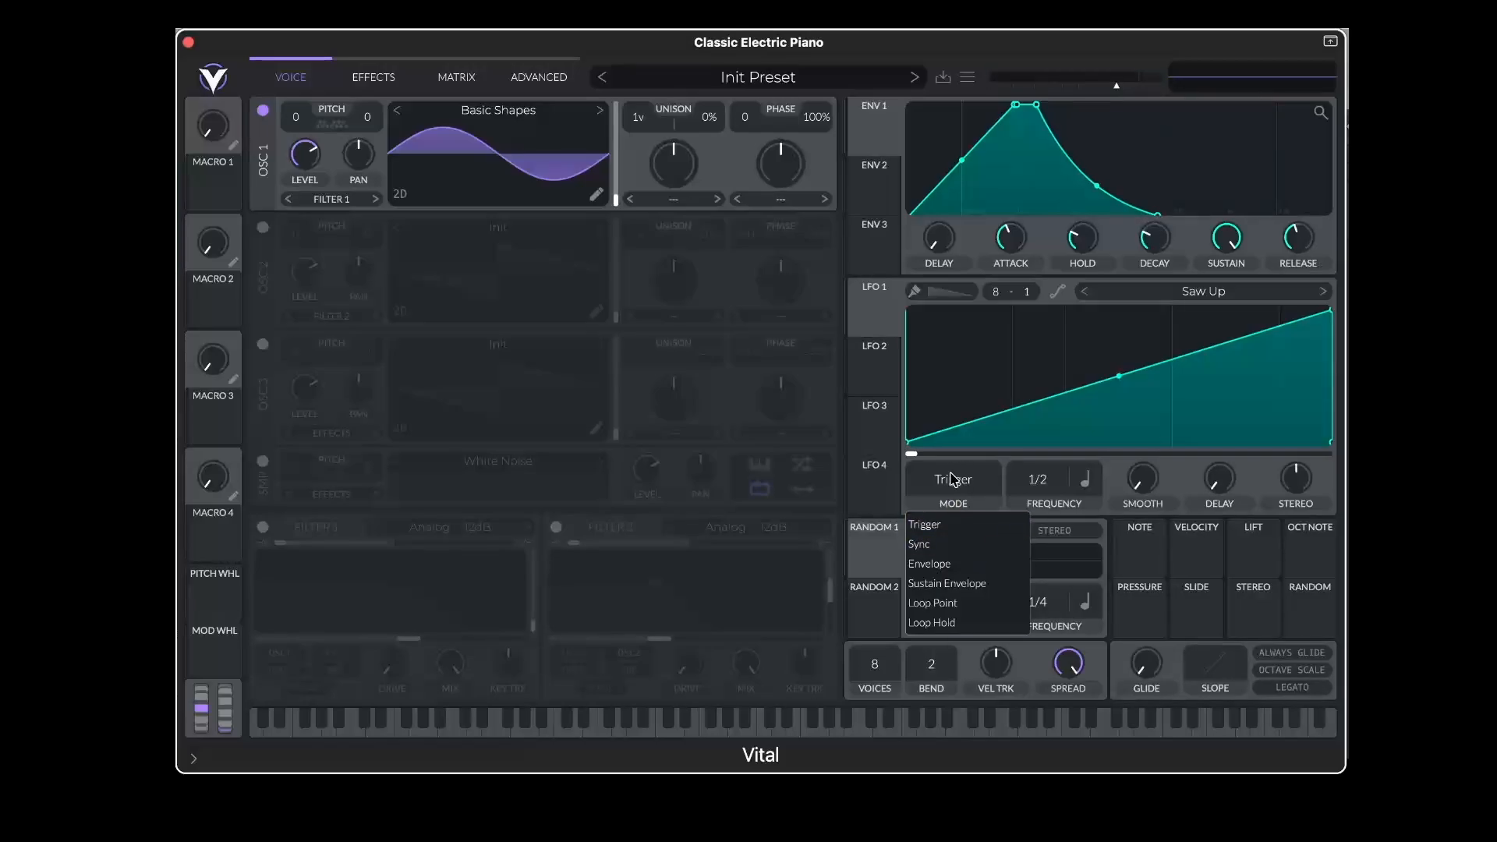
left_click(944, 384)
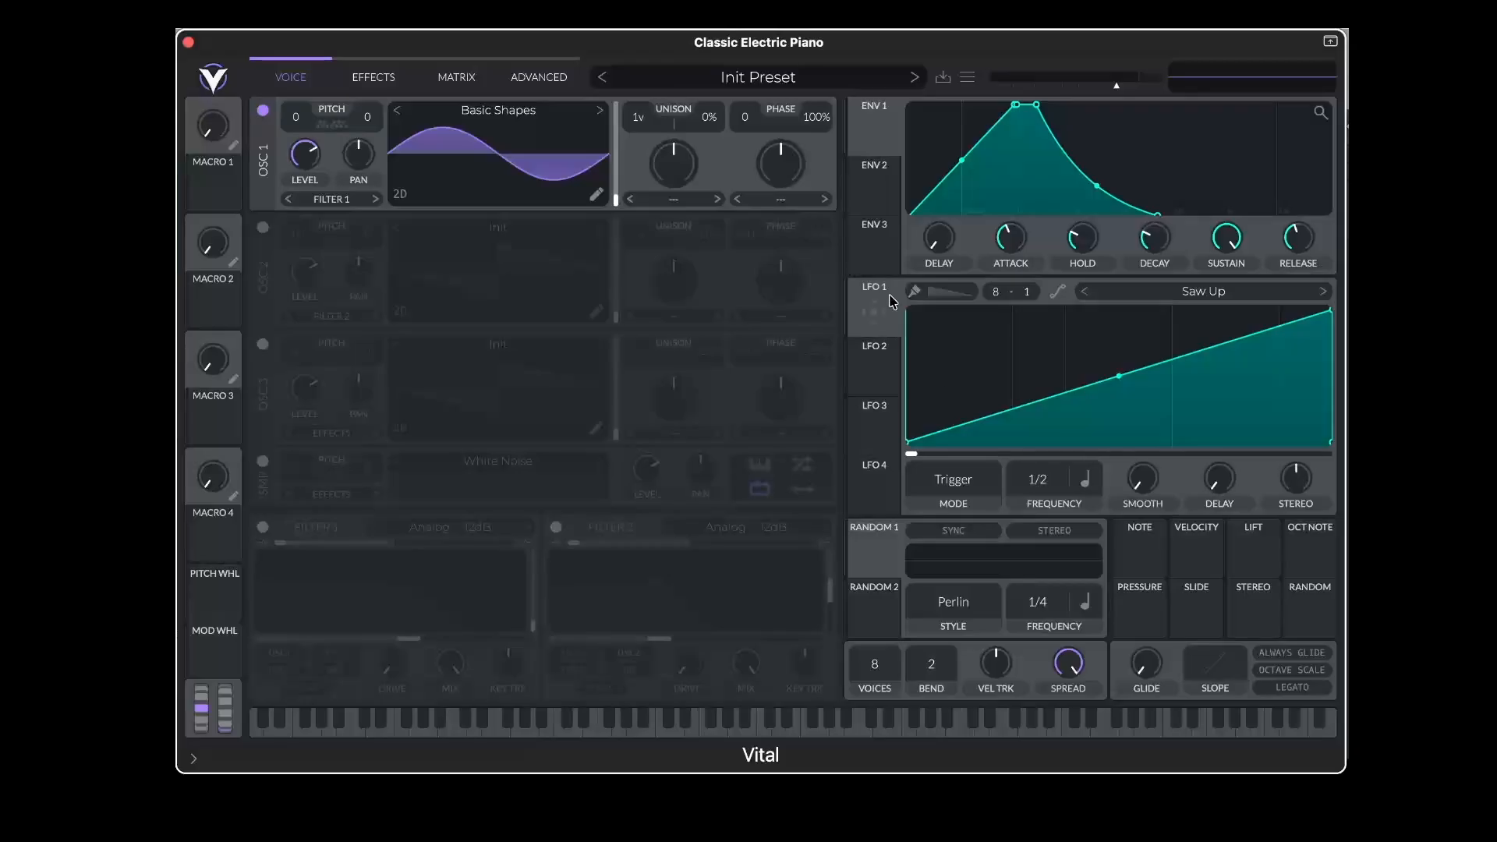
Show the settings of envelope 2 and LFO 2
left_click_drag(871, 310, 1043, 484)
mouse_move(881, 184)
left_mouse_down()
mouse_move(508, 271)
mouse_move(875, 194)
left_mouse_up()
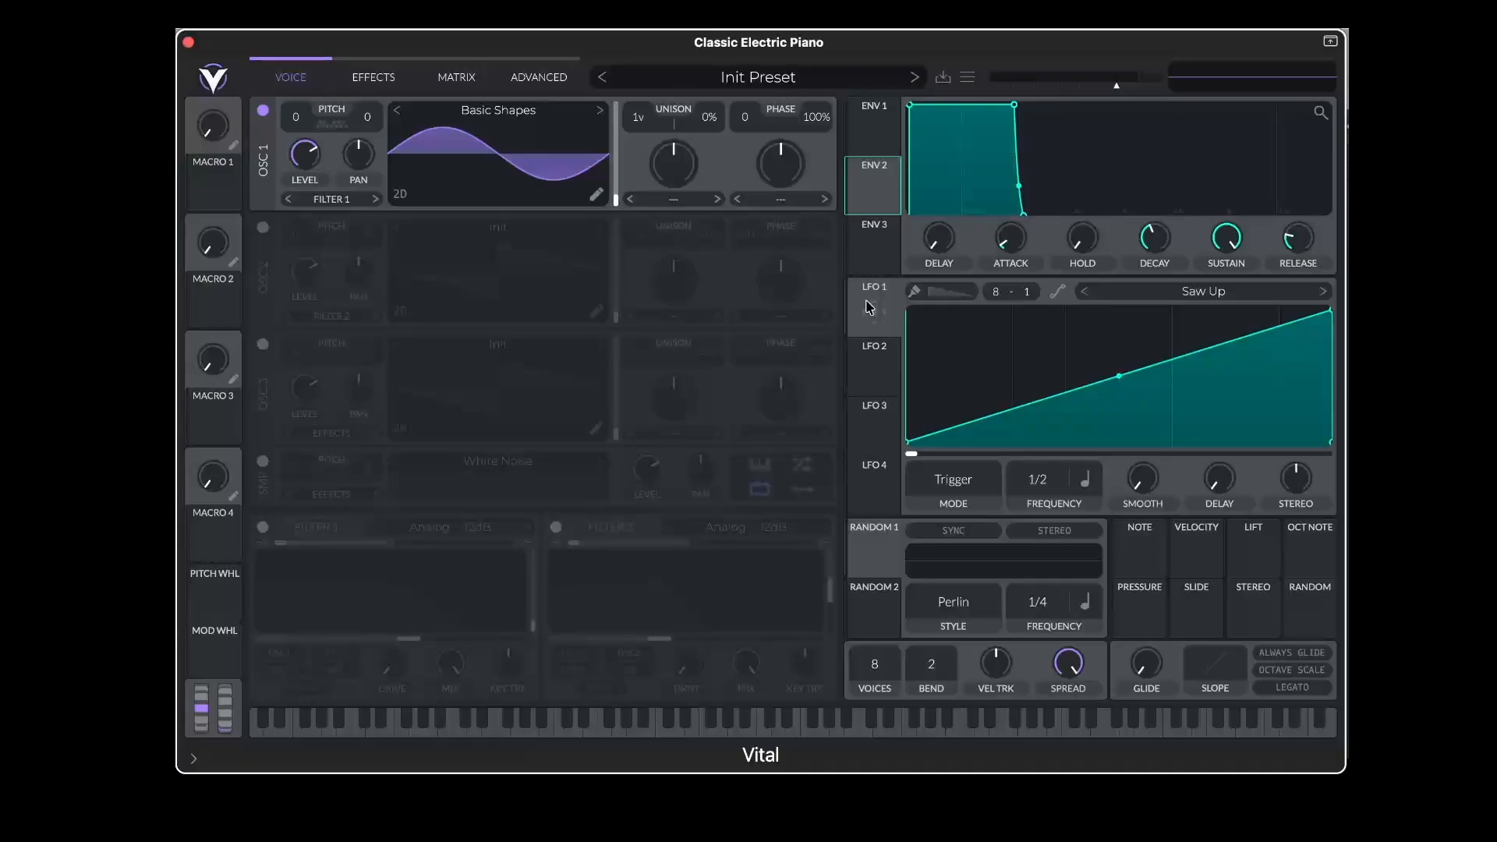
left_click(874, 360)
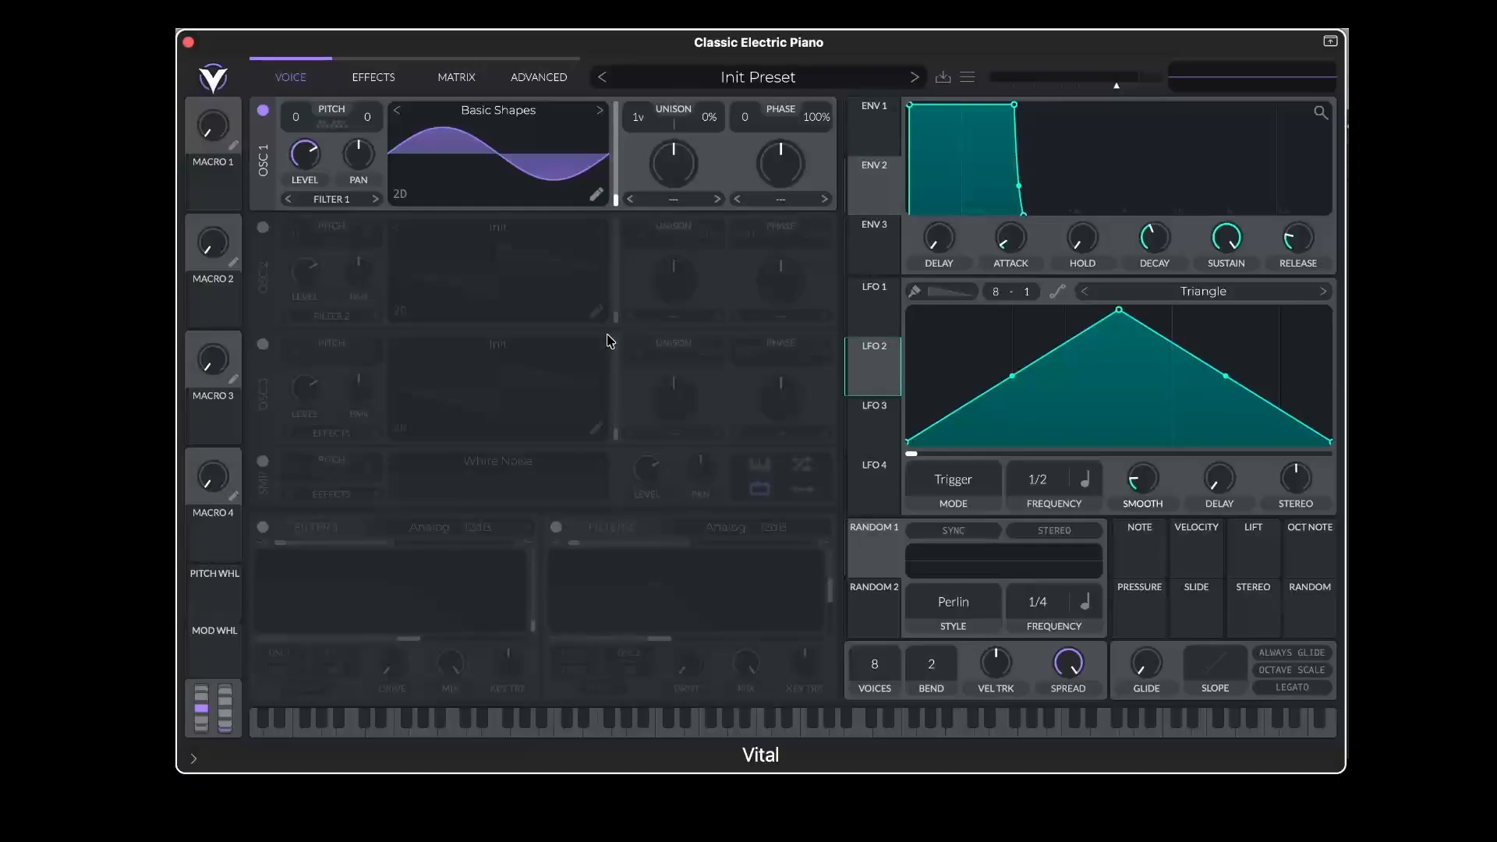
Route Random 1 to oscillator 1's pan and remove that modulation
left_click(886, 562)
left_click_drag(872, 554, 374, 141)
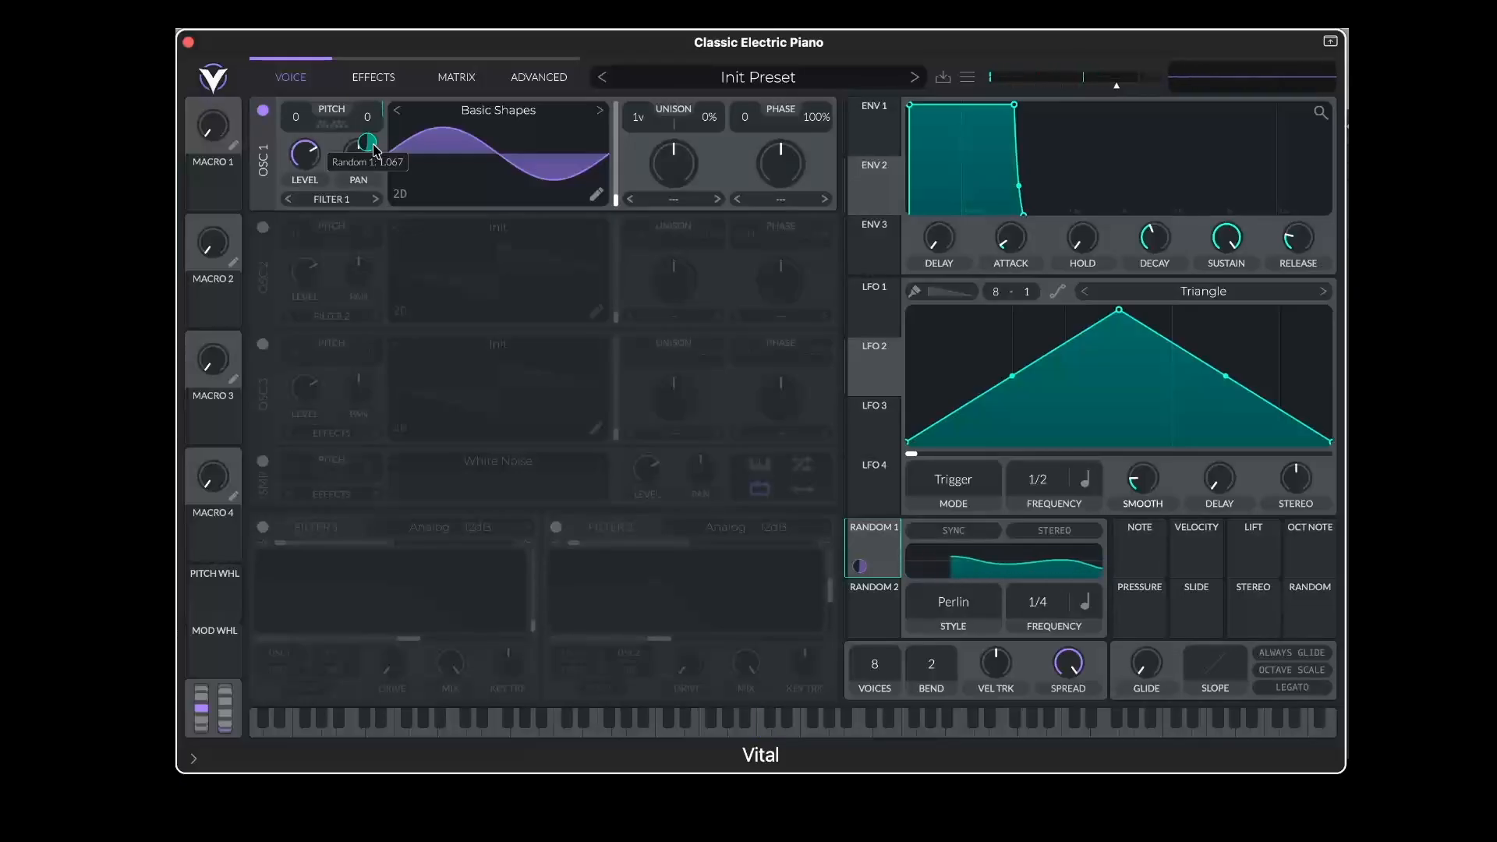
left_click(880, 612)
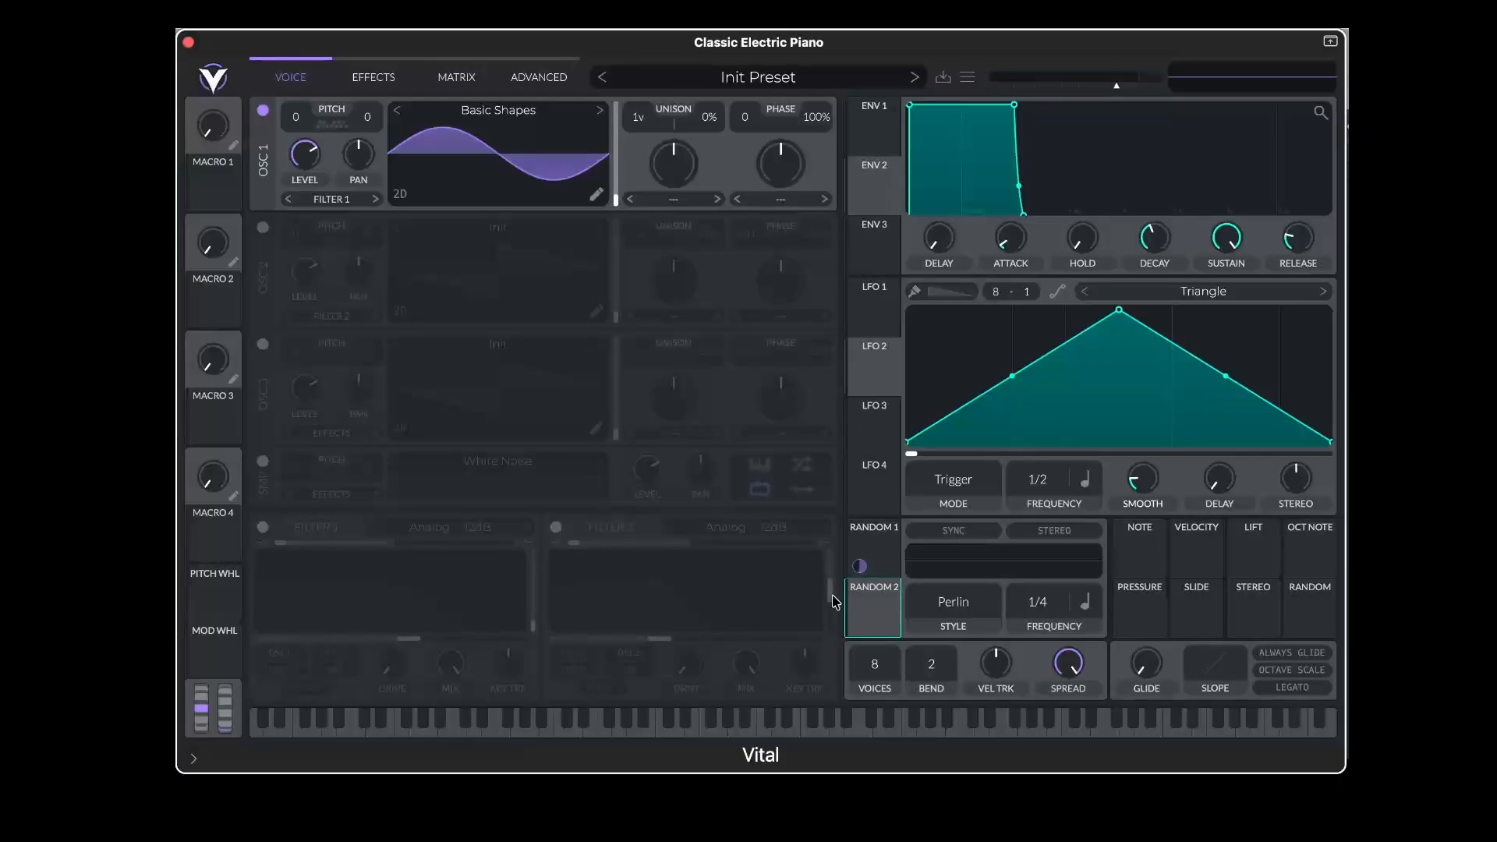
left_click(871, 554)
right_click(860, 566)
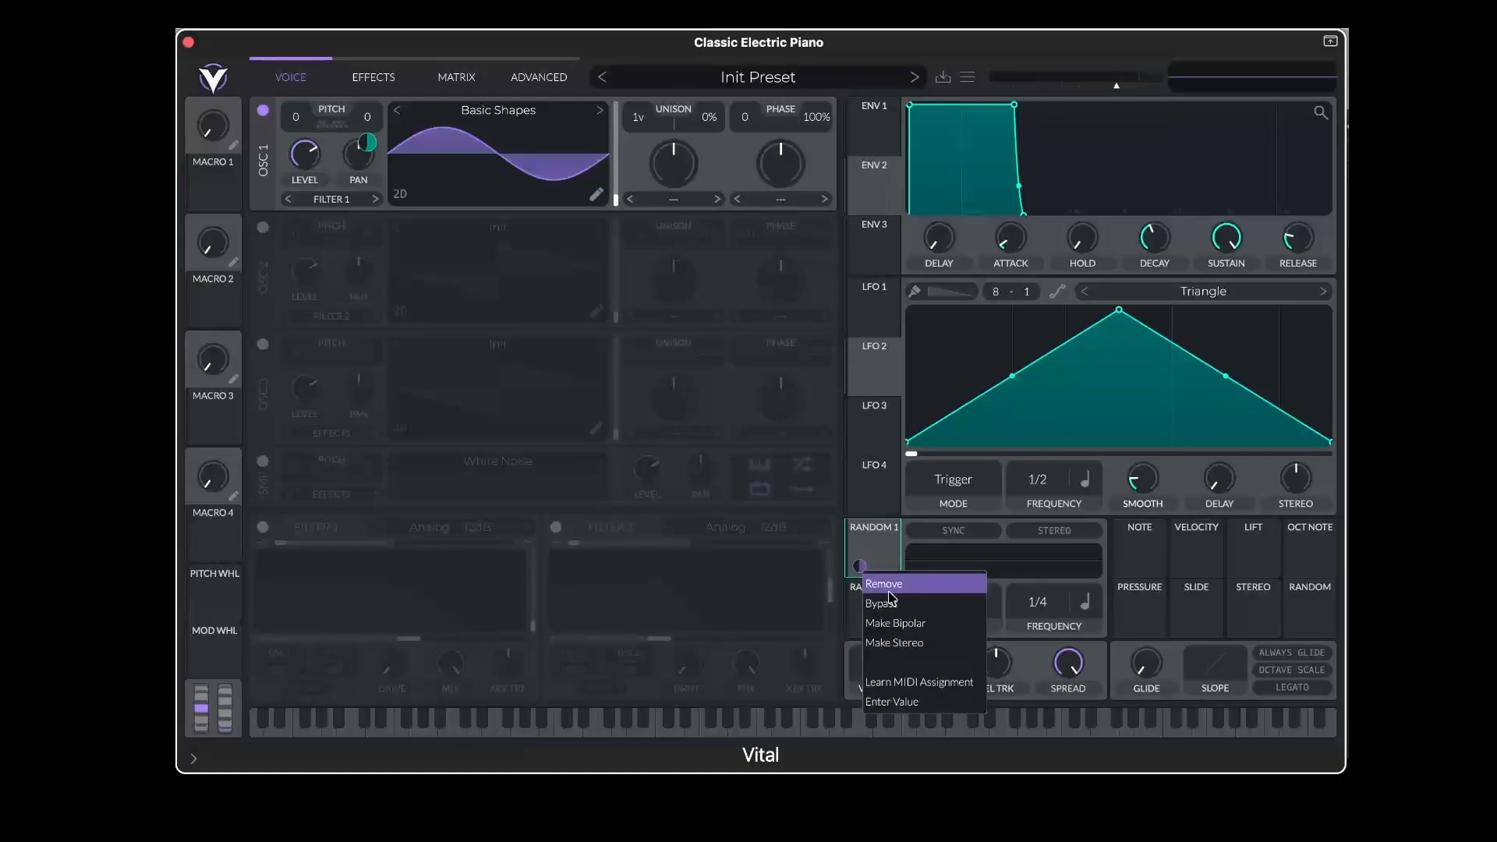
left_click(874, 585)
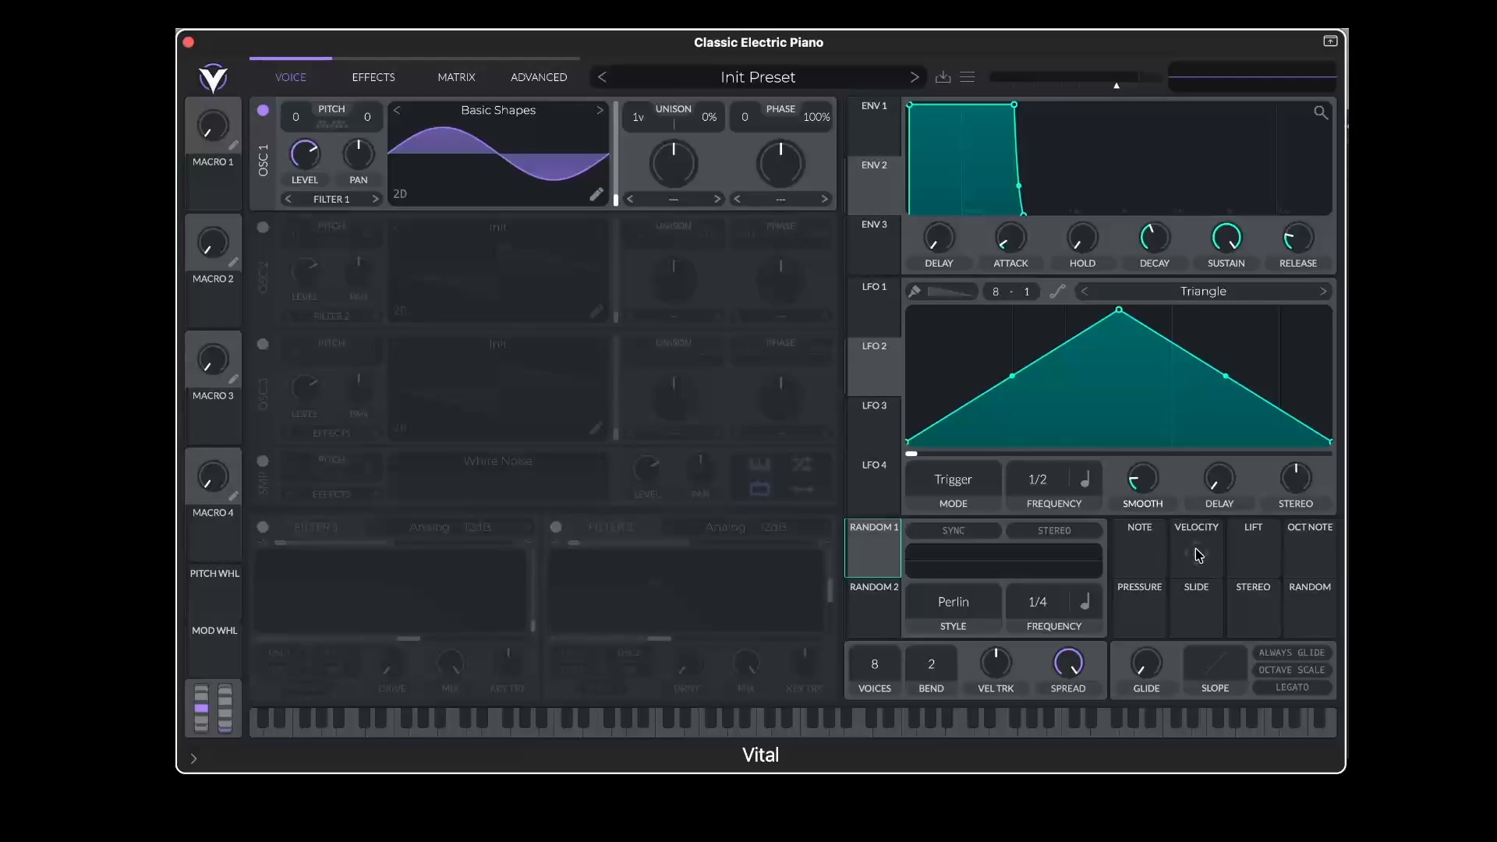
mouse_move(1198, 555)
left_mouse_down()
mouse_move(296, 129)
mouse_move(1154, 513)
mouse_move(1205, 572)
left_mouse_up()
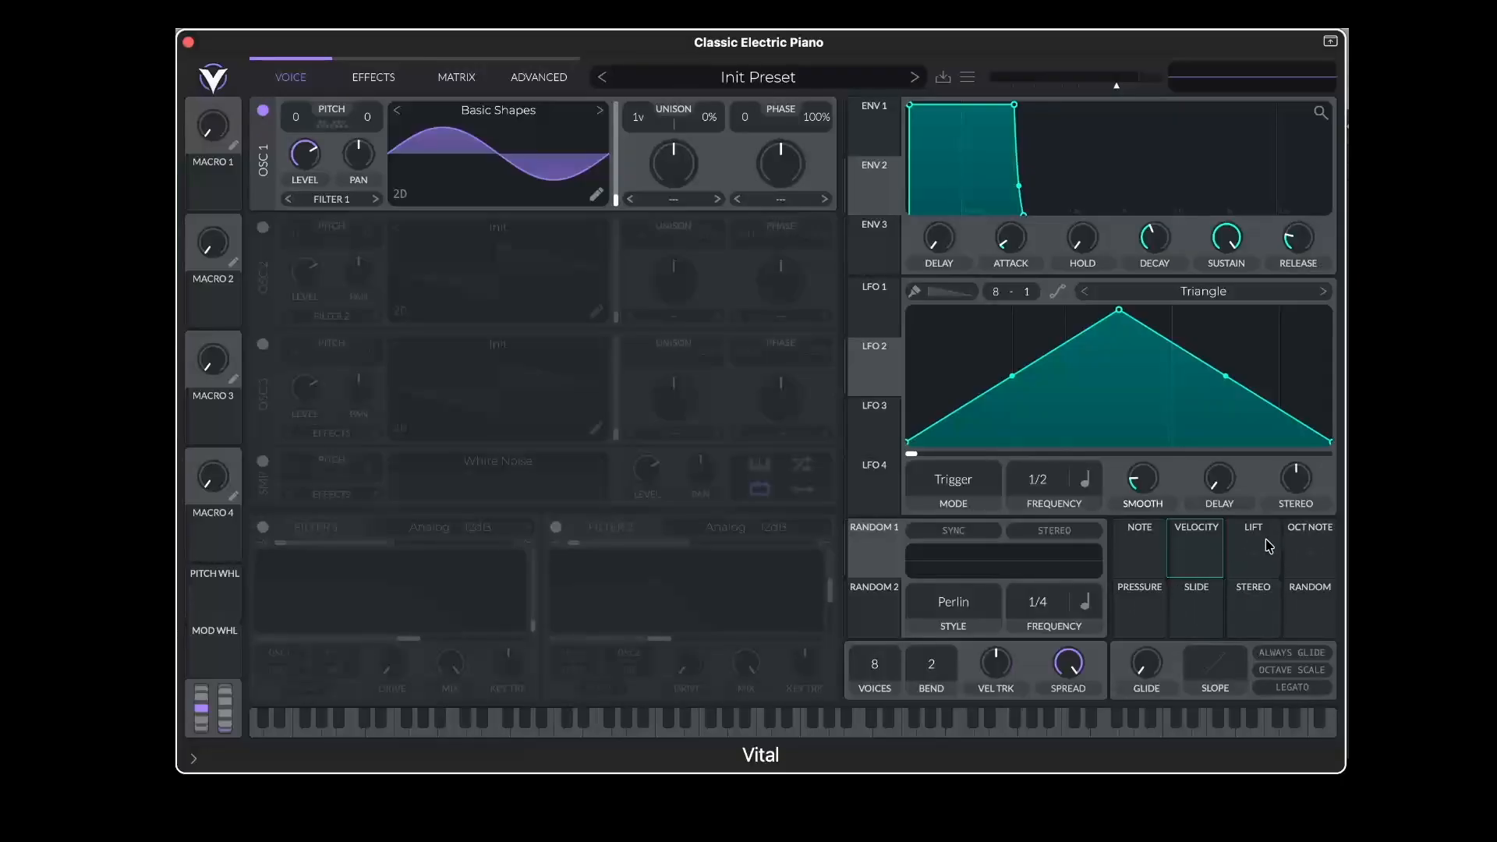
left_click(1143, 615)
Set the number of voices to 4
left_click_drag(876, 672, 879, 717)
mouse_move(873, 658)
left_mouse_down()
mouse_move(873, 701)
mouse_move(879, 630)
left_mouse_up()
Lower the velocity tracking and drop the stereo spread to 0%, and reset both to their defaults
left_click_drag(1004, 668, 1004, 746)
double_click(999, 675)
left_click_drag(1077, 672, 1077, 725)
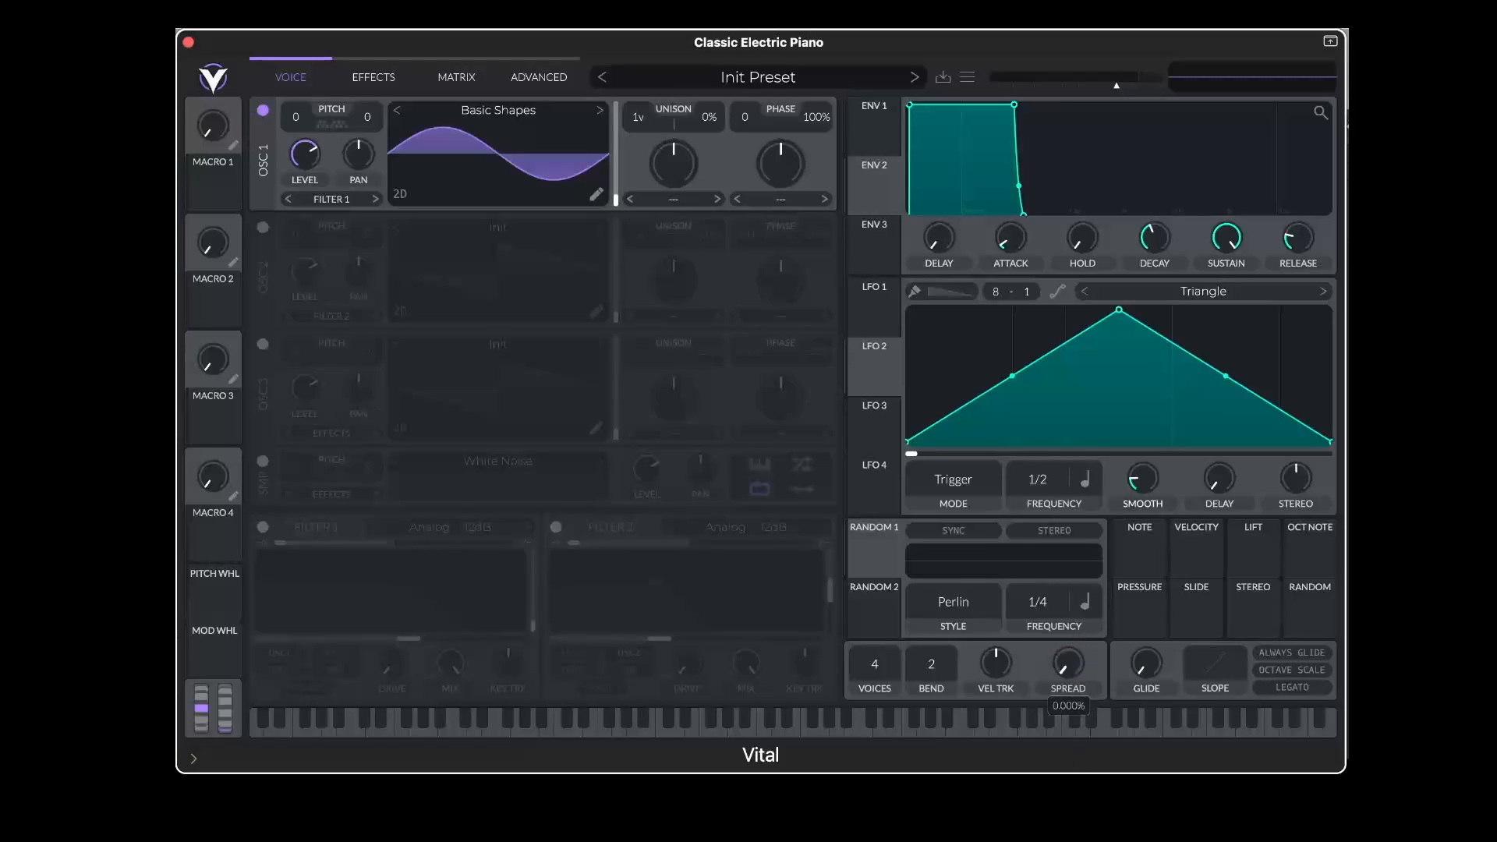
double_click(1080, 664)
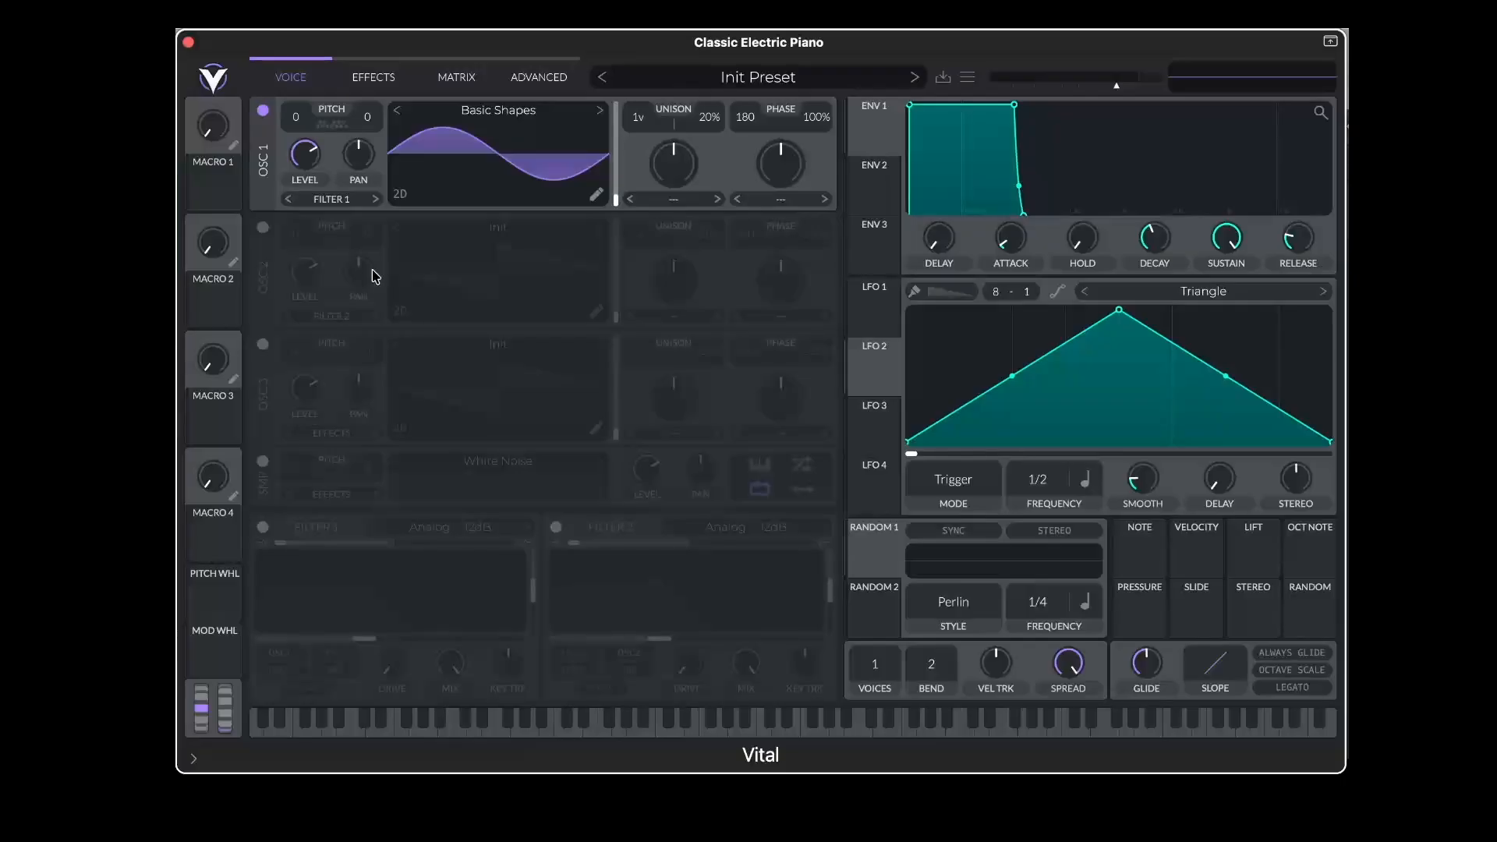
Show the effects section, and switch the chorus and compressor on and off again
left_click(389, 78)
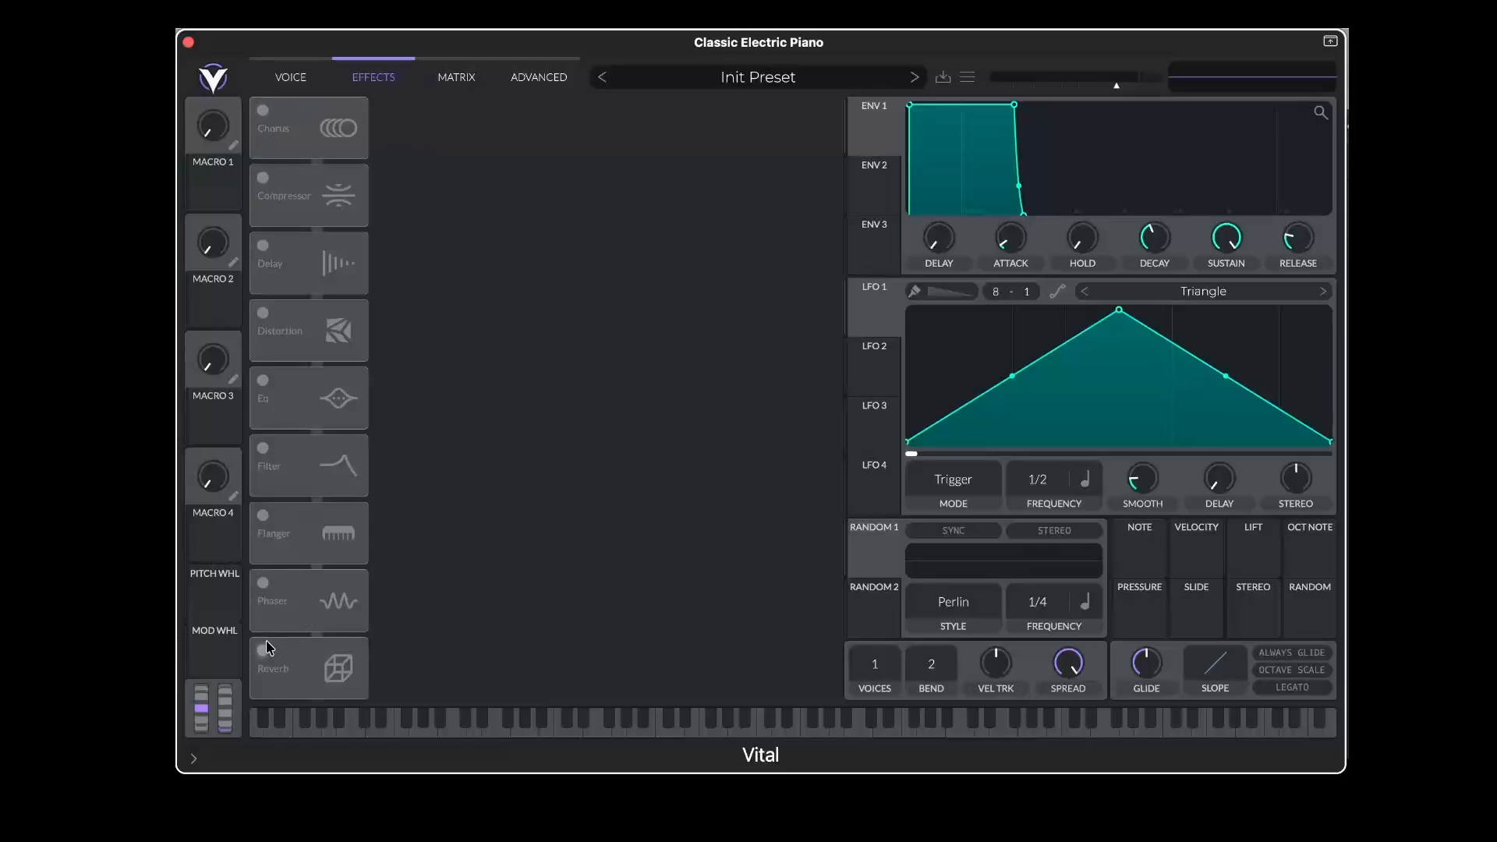
left_click(263, 110)
left_click(263, 177)
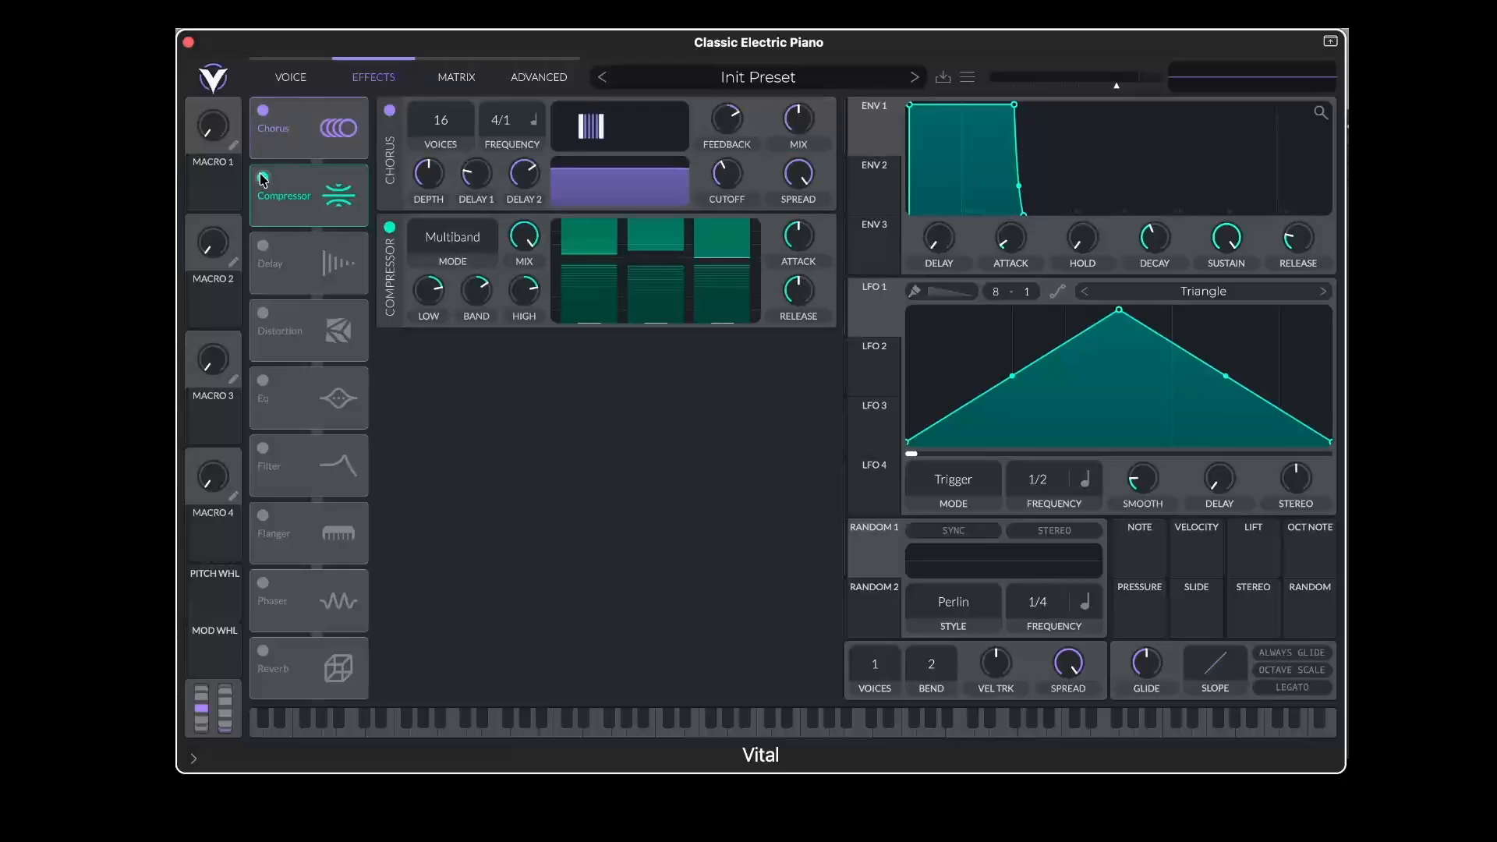
left_click(263, 177)
left_click(263, 110)
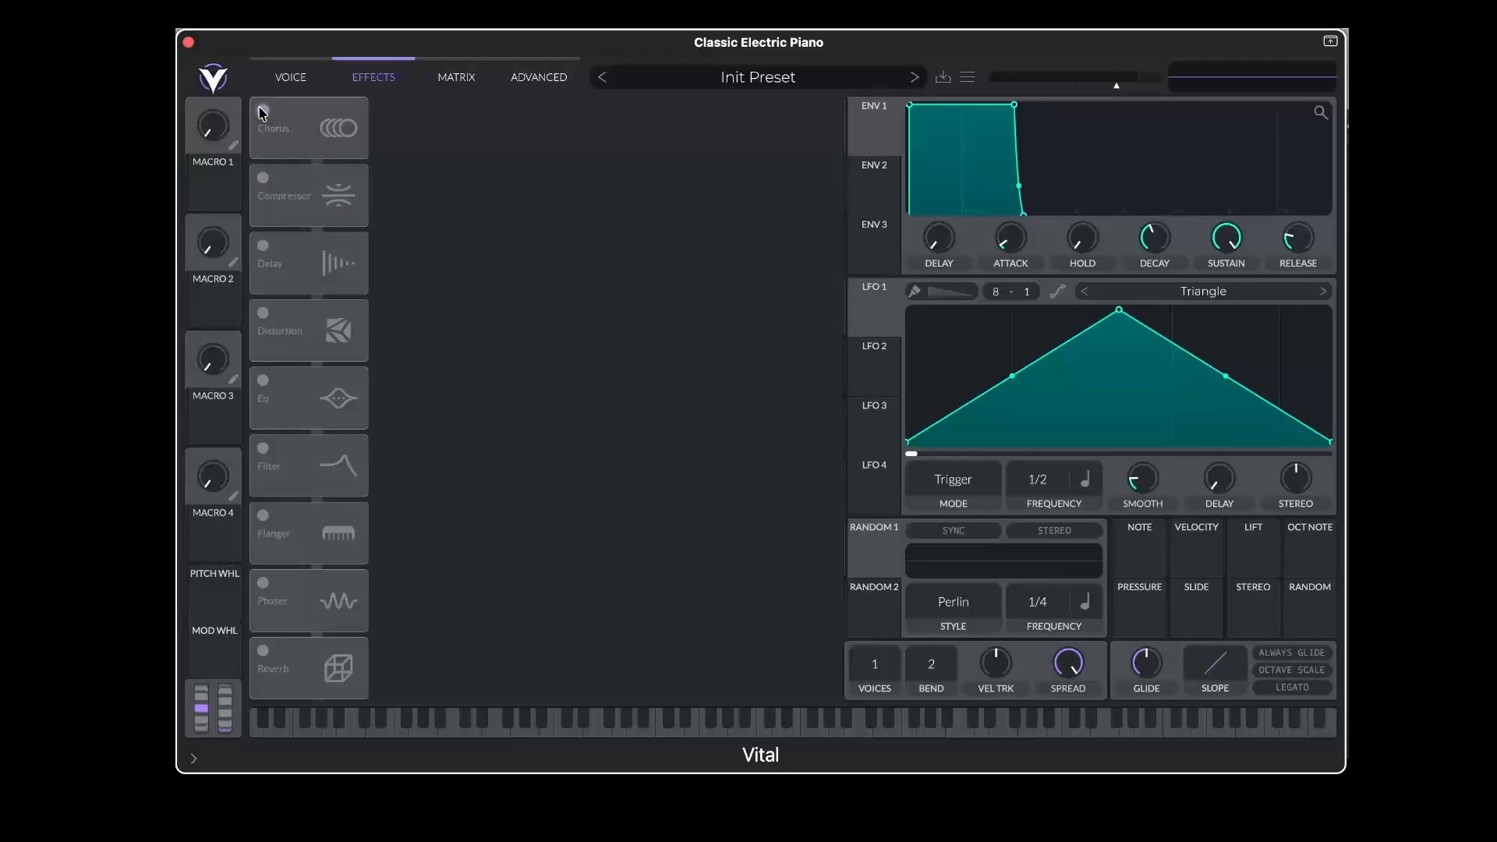
Switch on the chorus effect and bypass it again
mouse_move(298, 202)
left_mouse_down()
mouse_move(294, 348)
mouse_move(326, 205)
left_mouse_up()
left_click(264, 114)
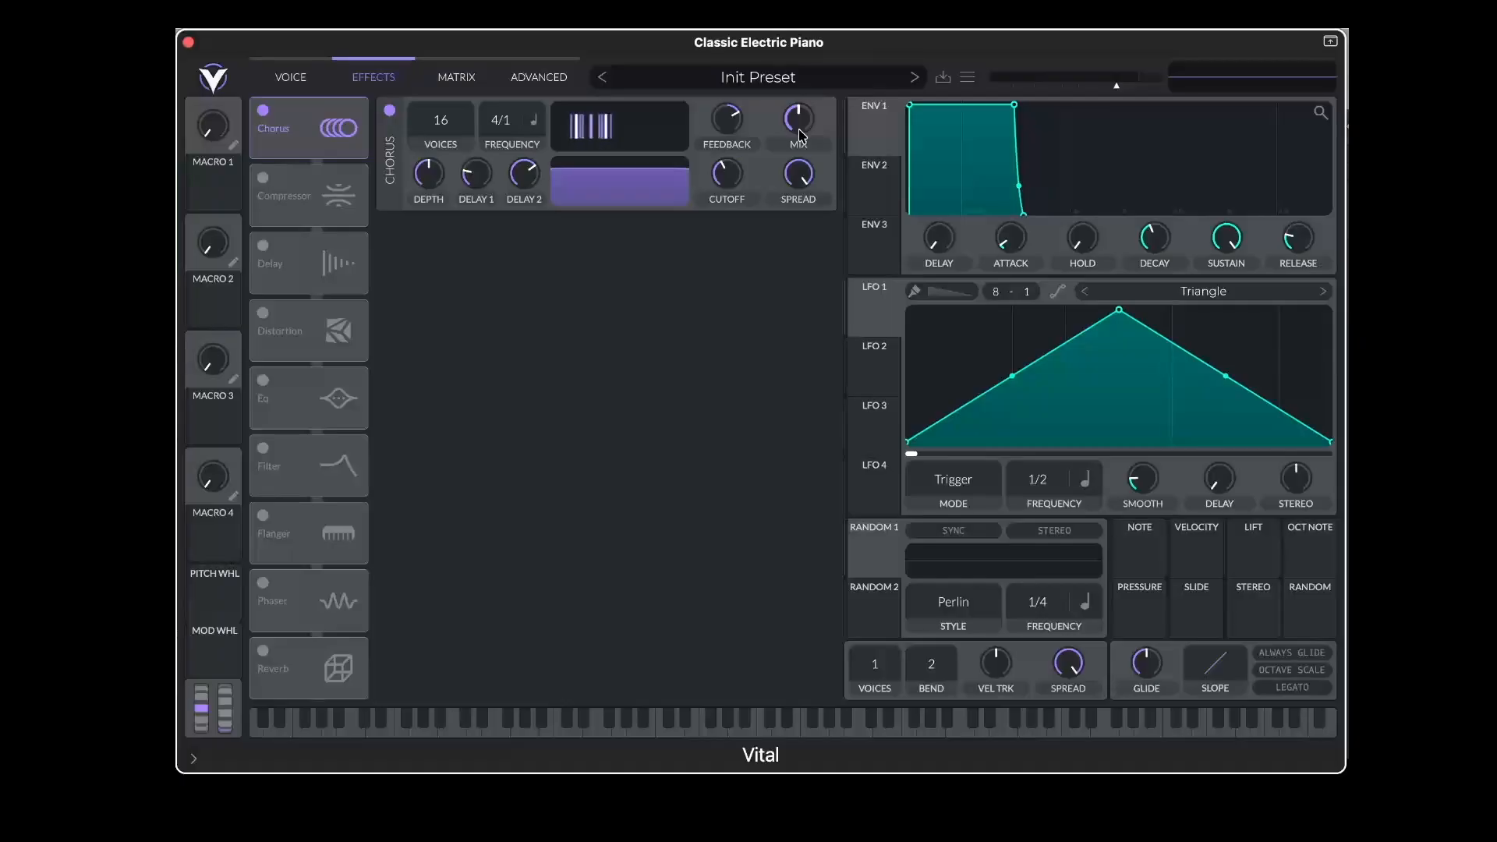
left_click(390, 111)
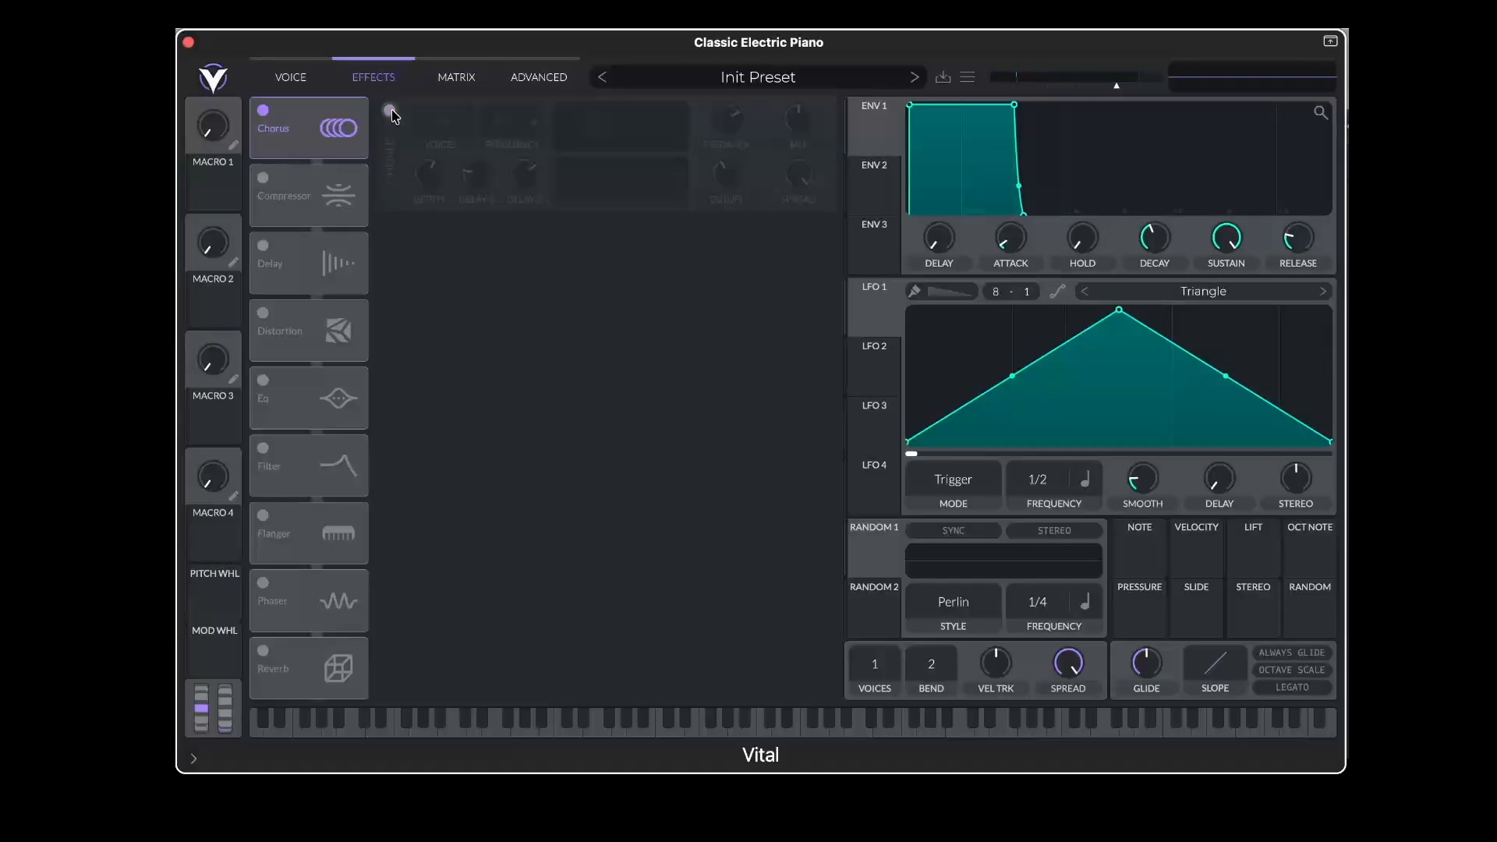
Switch on the compressor in place of the chorus, and switch the compressor off again
left_click(262, 178)
left_click(264, 113)
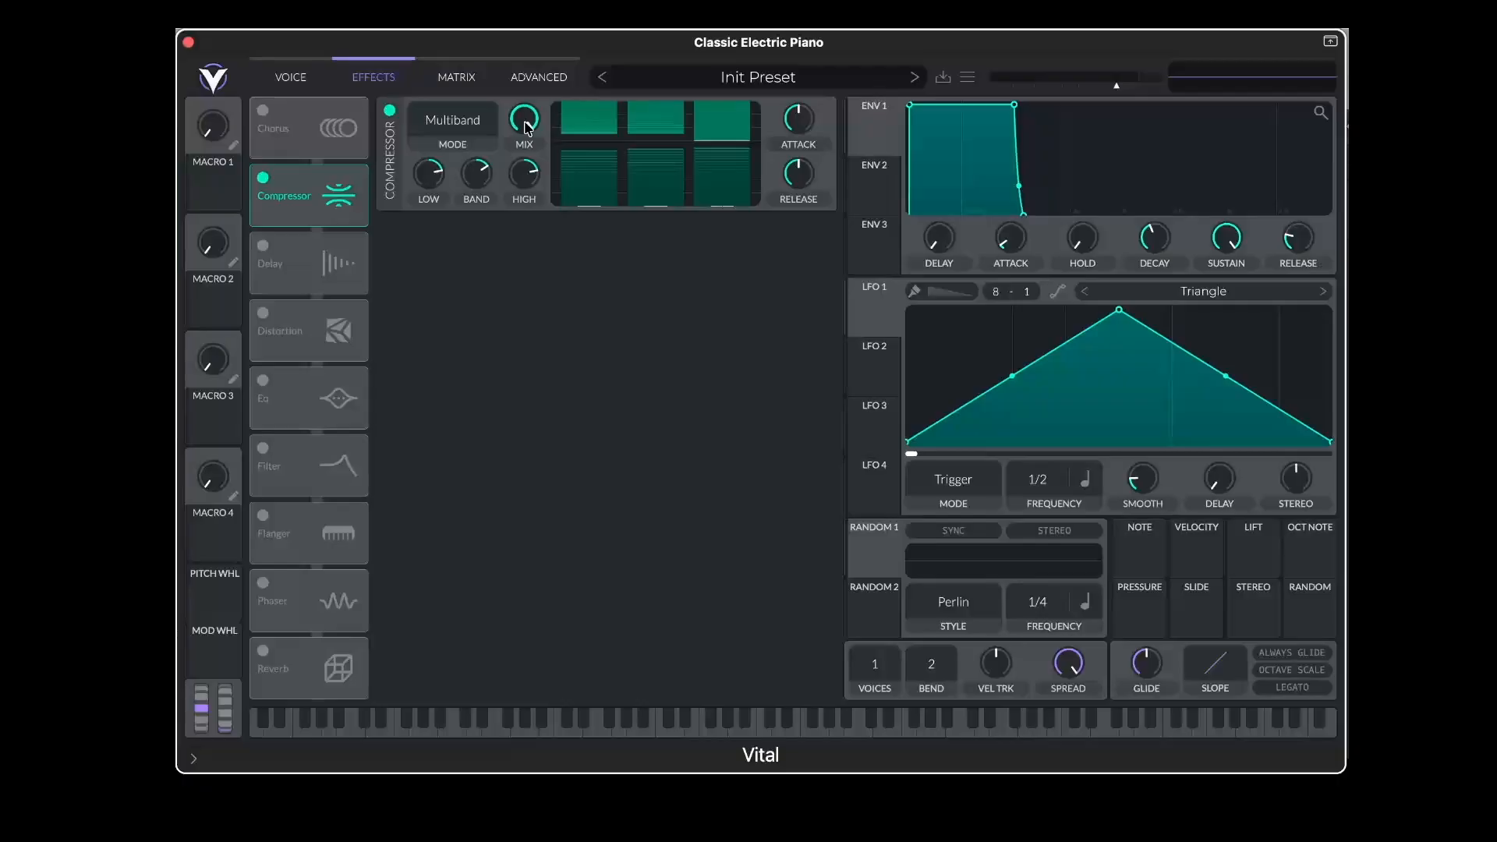
left_click(263, 178)
Switch on the delay, look through its modes and try its feedback, and switch the delay off again
left_click(263, 245)
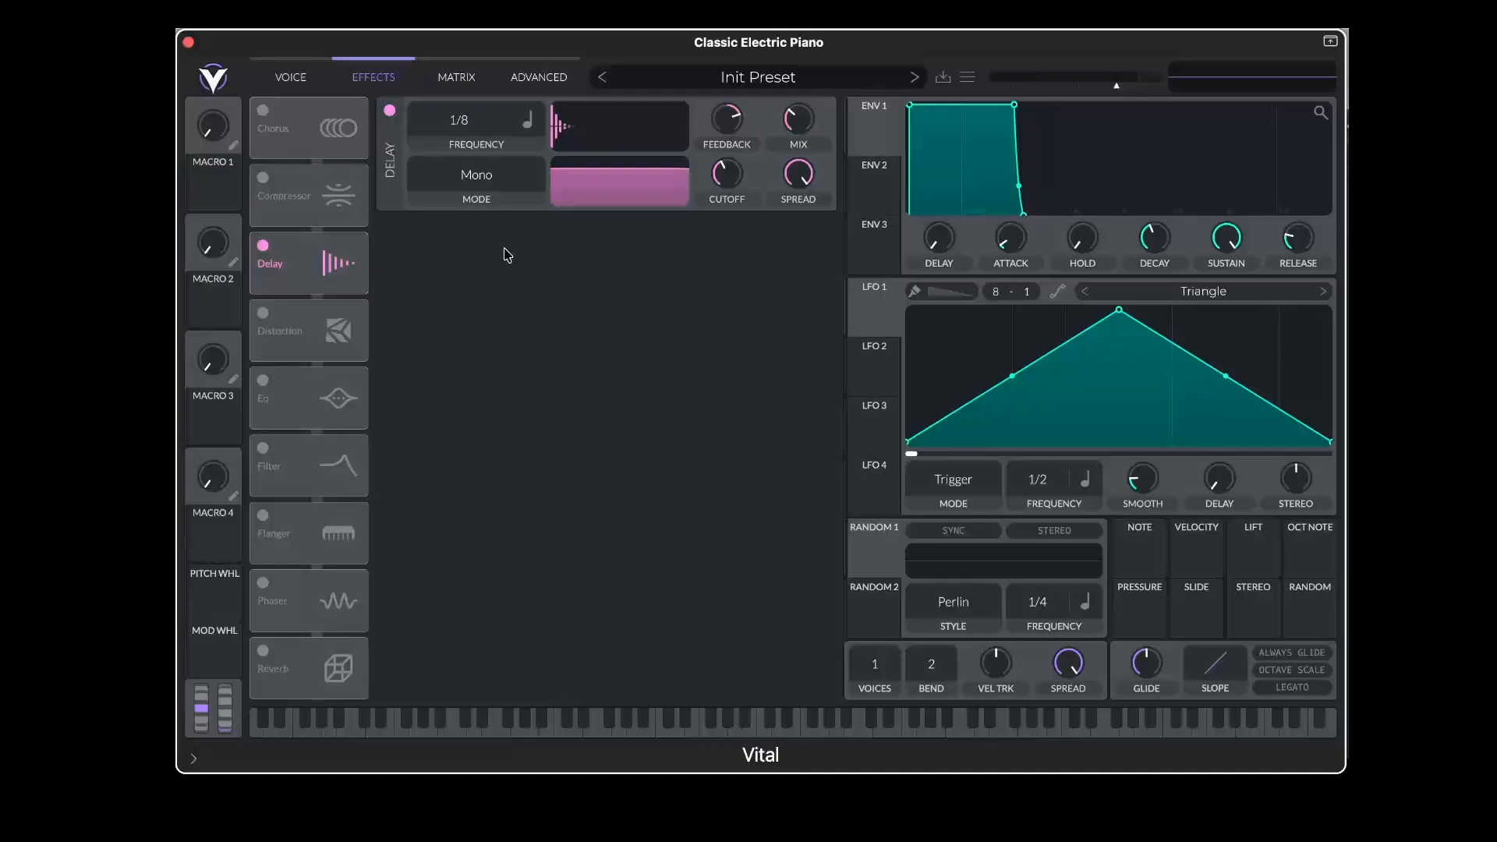
left_click(479, 179)
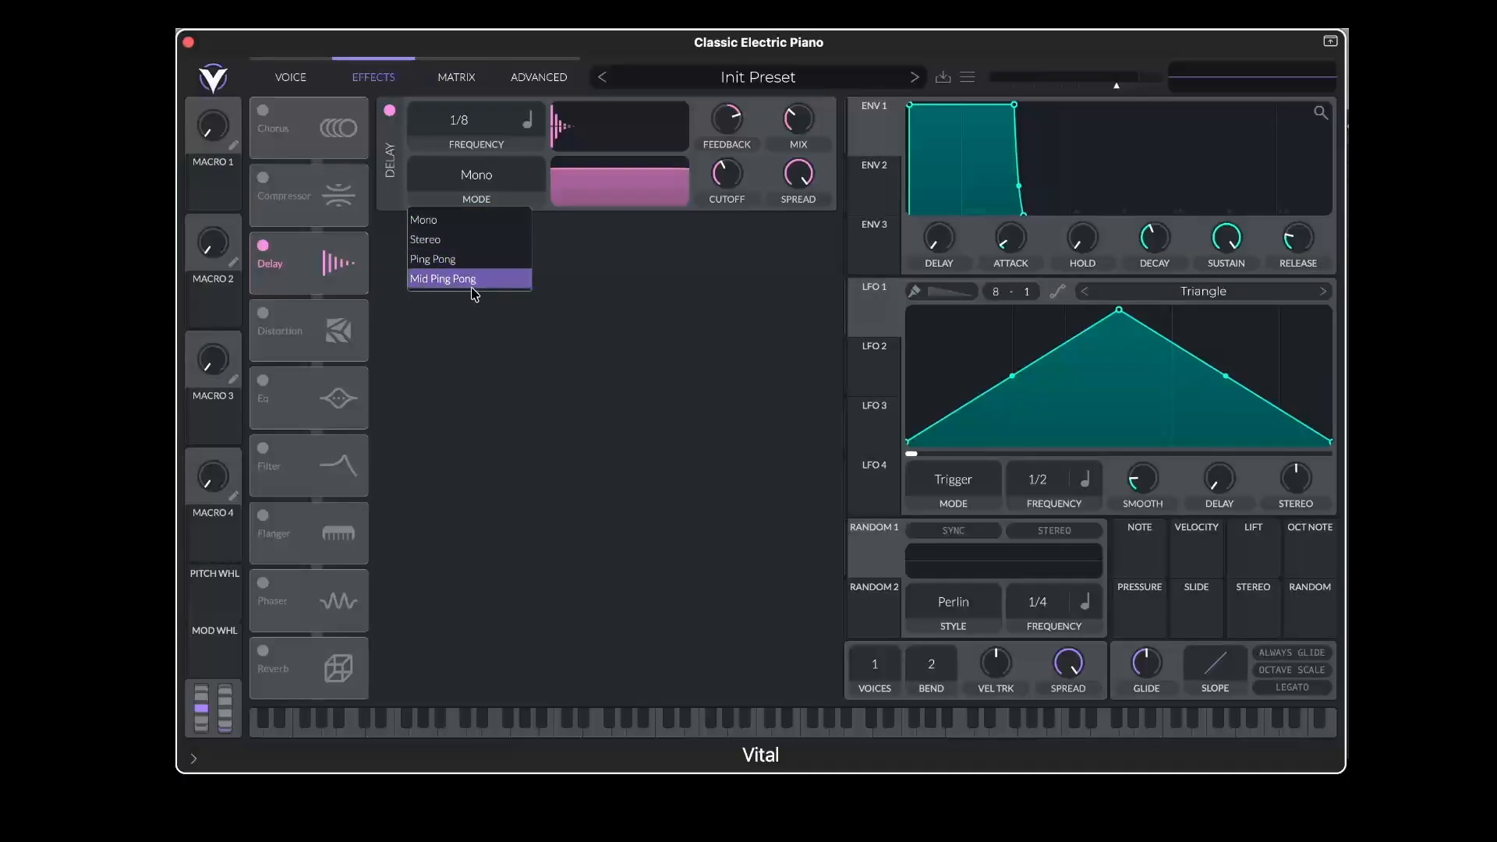
left_click(616, 270)
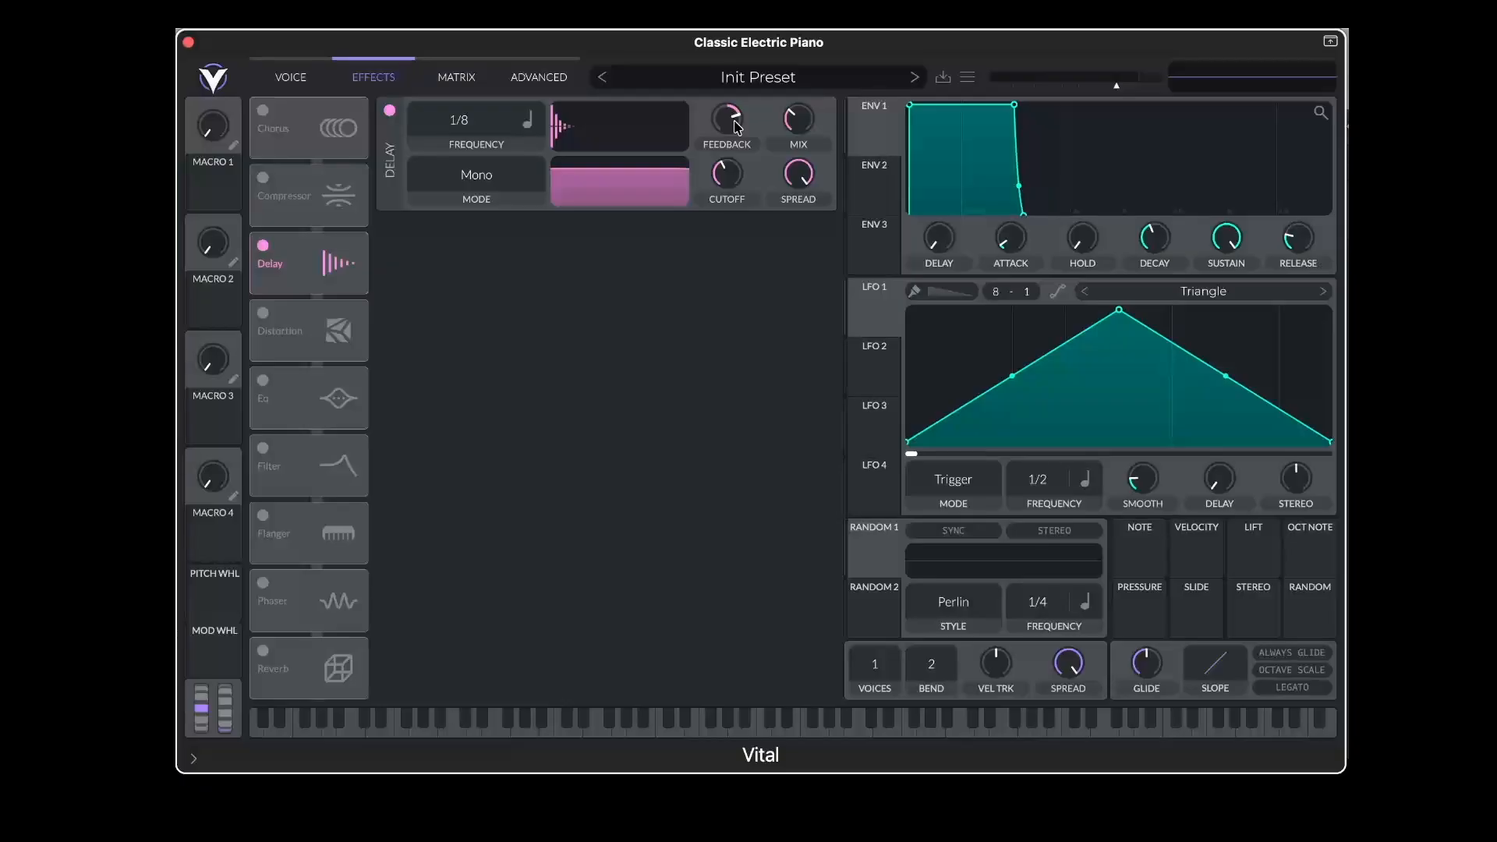
mouse_move(737, 127)
left_mouse_down()
mouse_move(738, 191)
mouse_move(750, 131)
left_mouse_up()
left_click(263, 247)
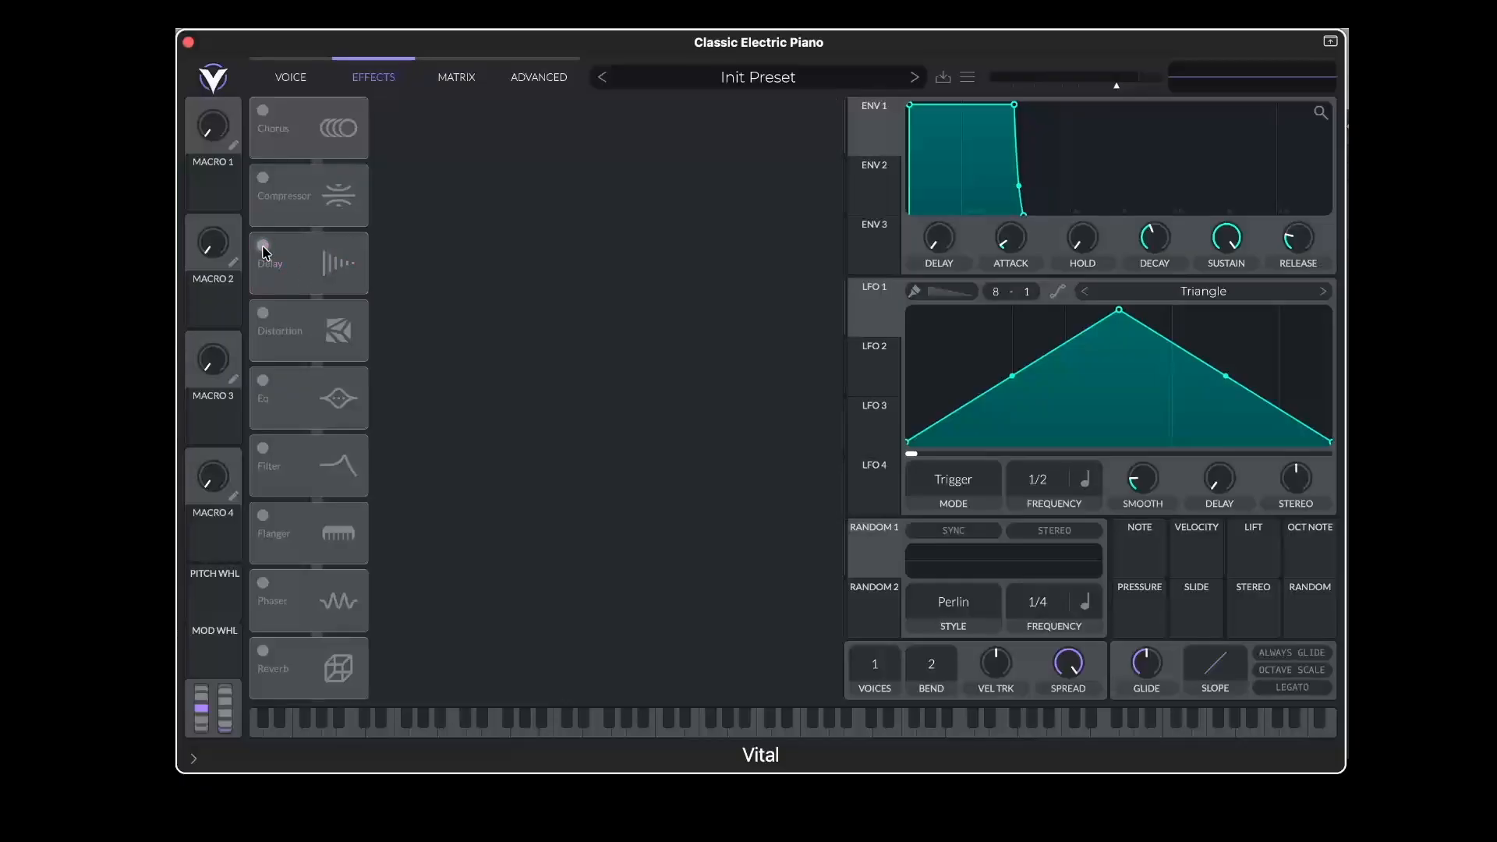
Switch on the distortion with the Soft Clip type and raise its drive to about 22.68 dB
left_click(263, 313)
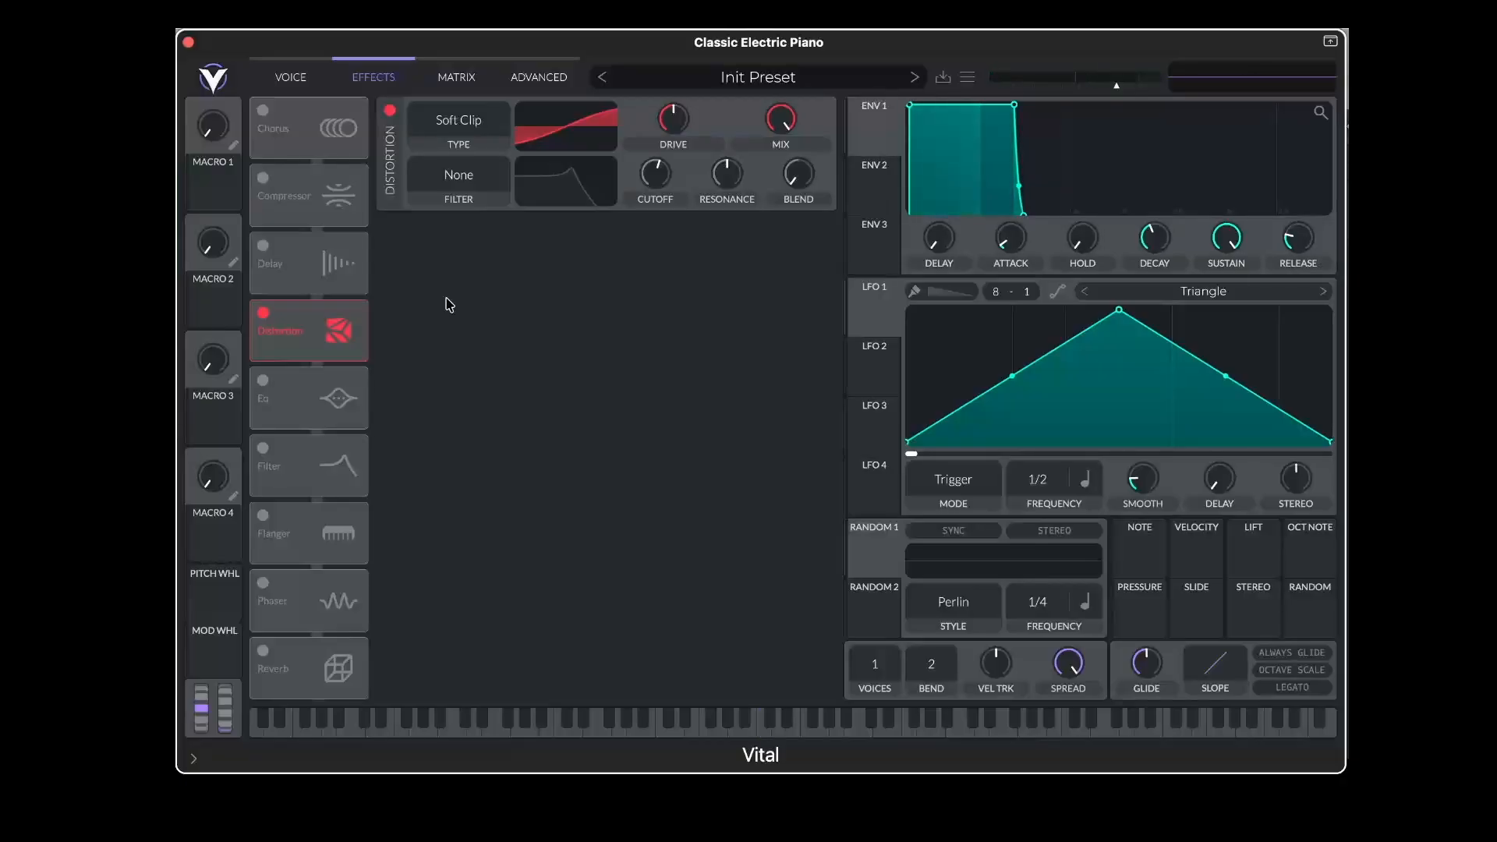
left_click(458, 122)
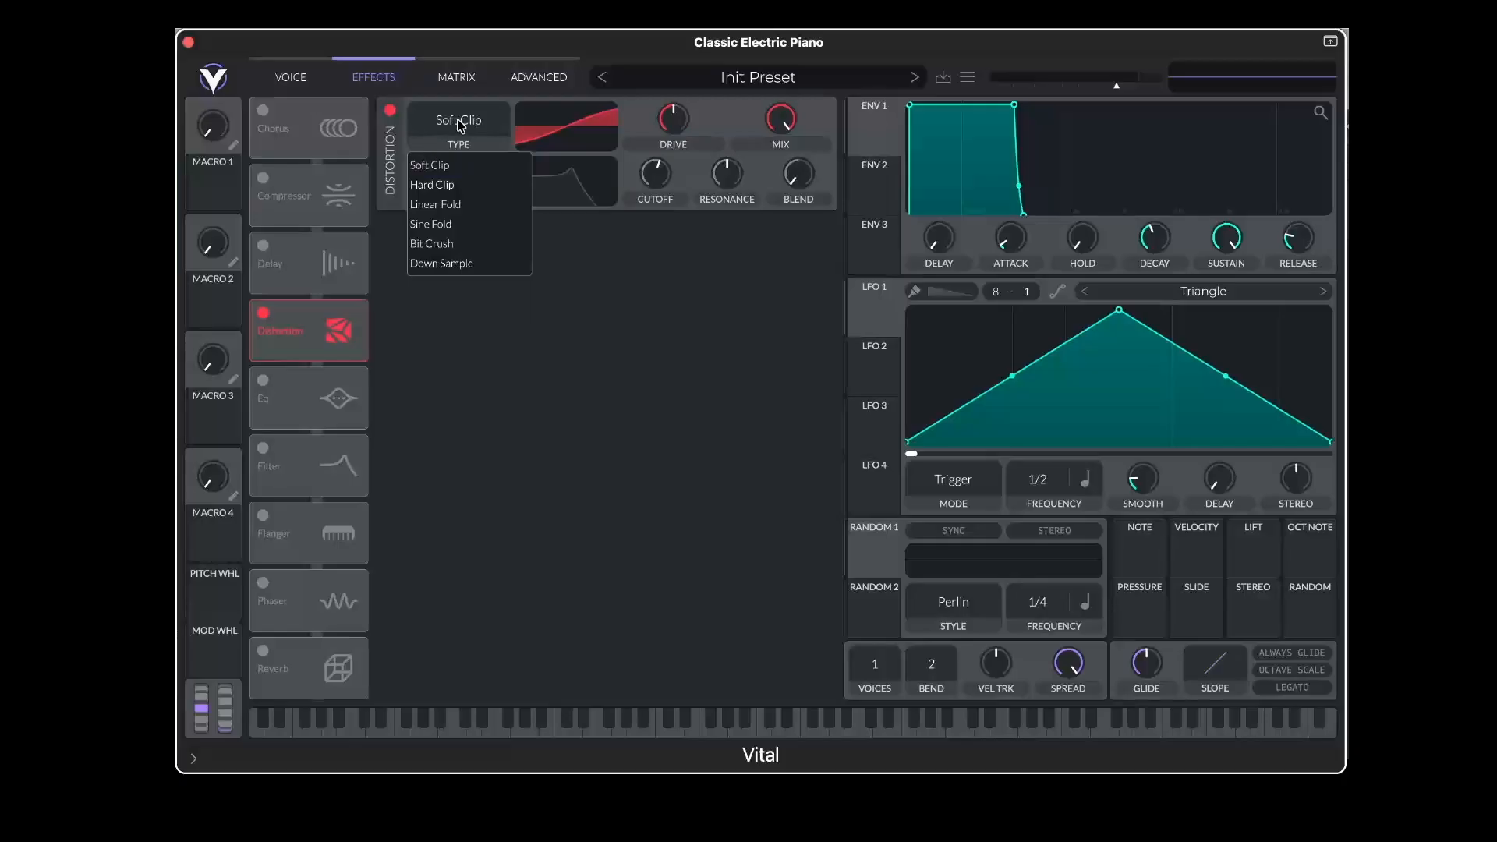
left_click(597, 298)
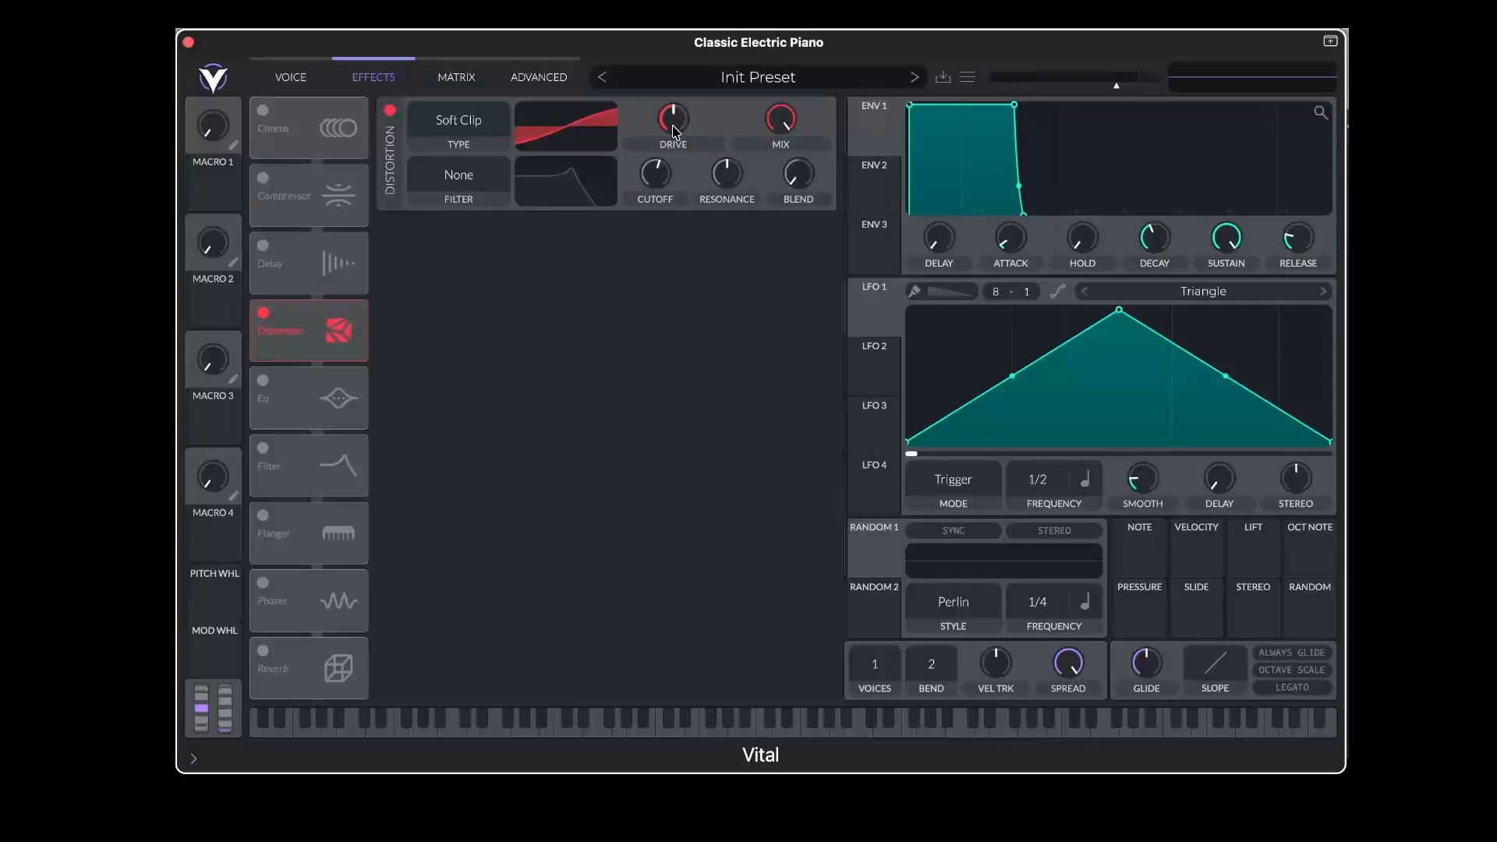
left_click_drag(676, 131, 685, 105)
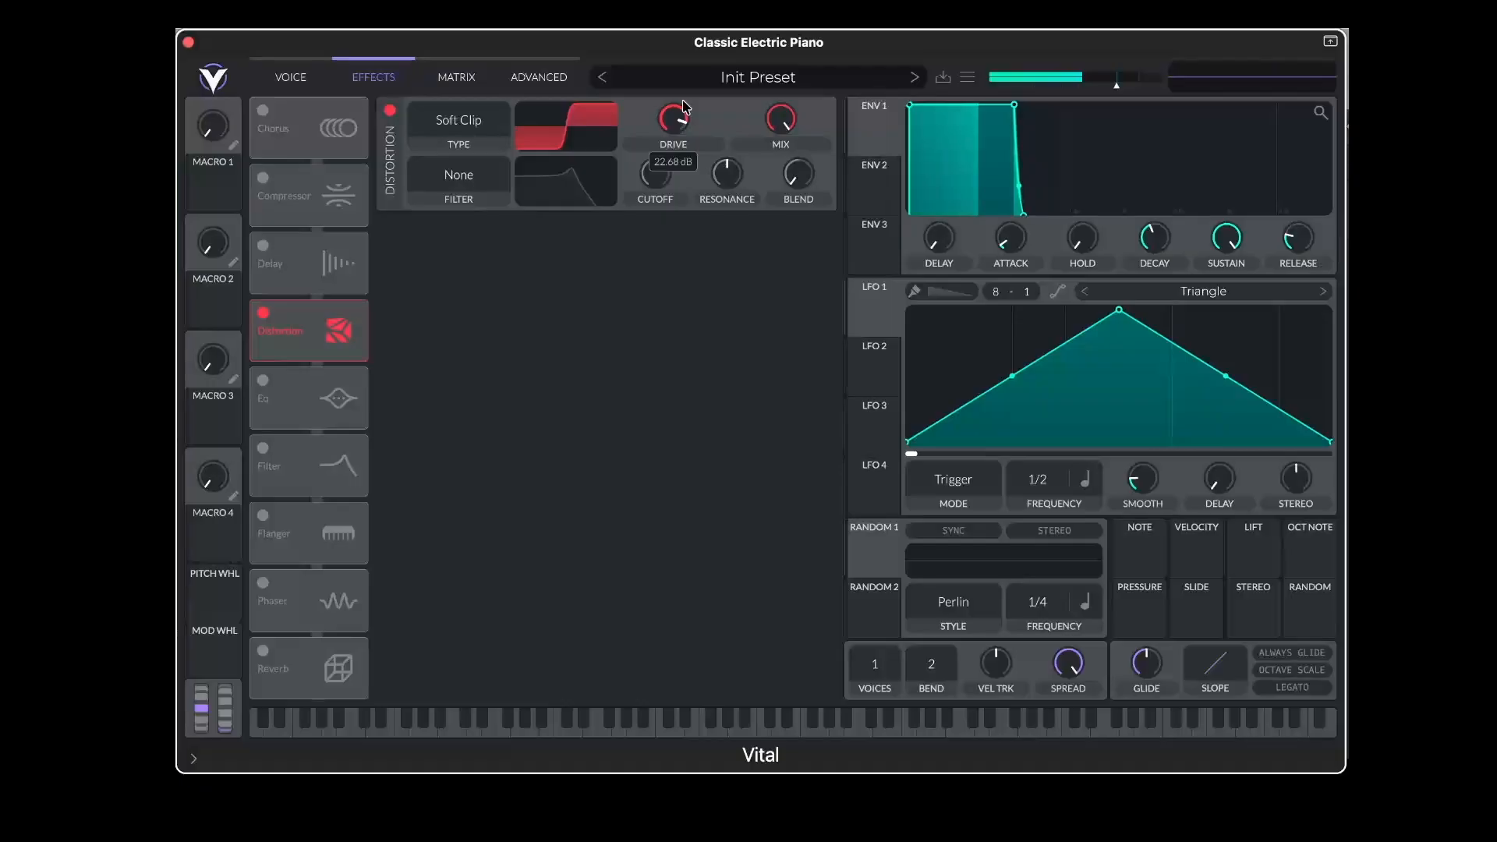
Turn the distortion's drive right down, raise it back to around the middle of its range, and switch the distortion off
left_click_drag(683, 106, 687, 184)
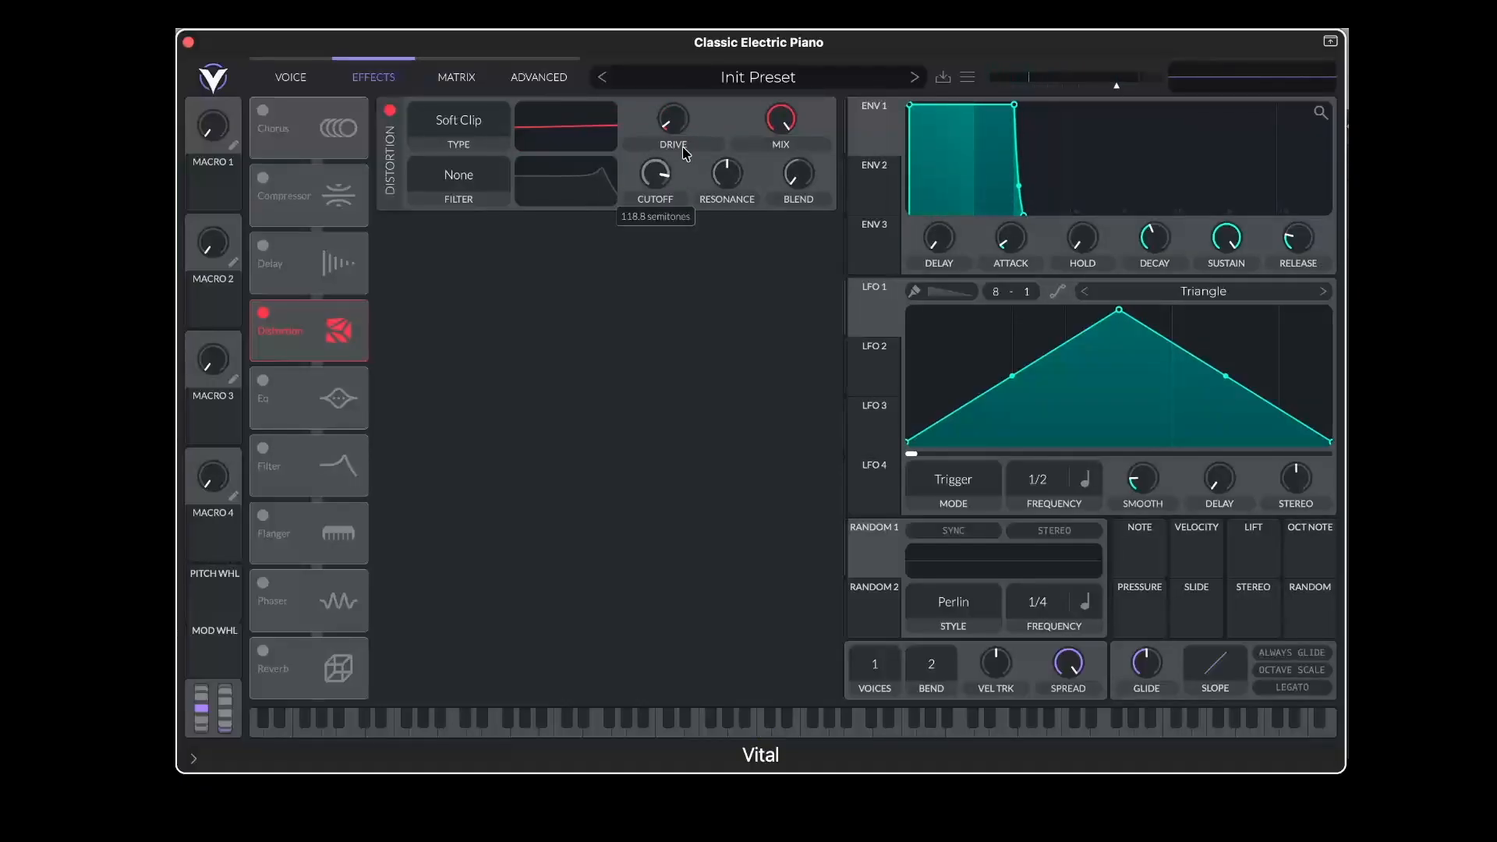
left_click_drag(675, 127, 679, 94)
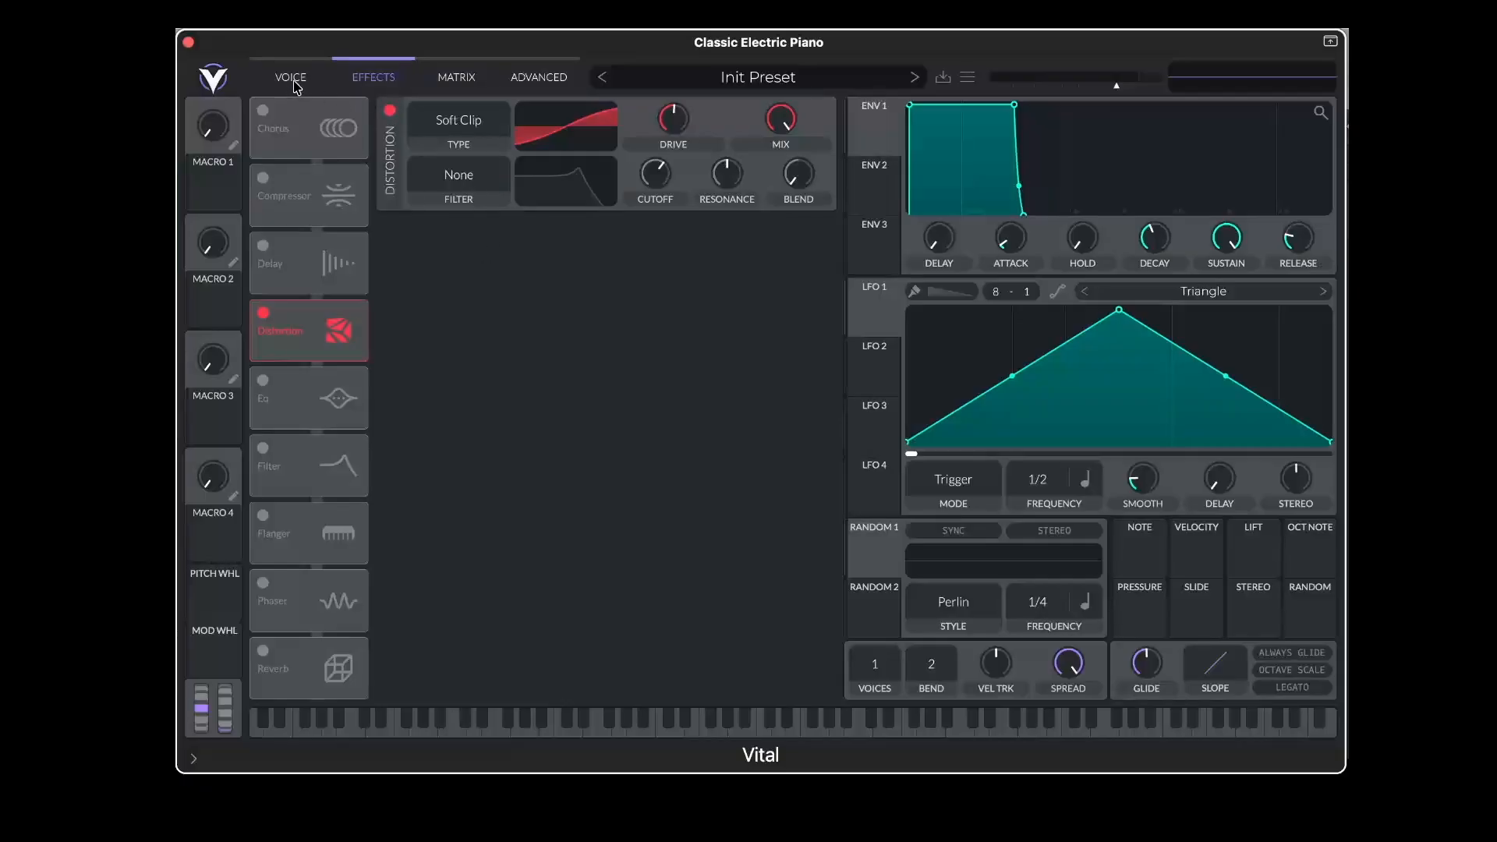
left_click(390, 110)
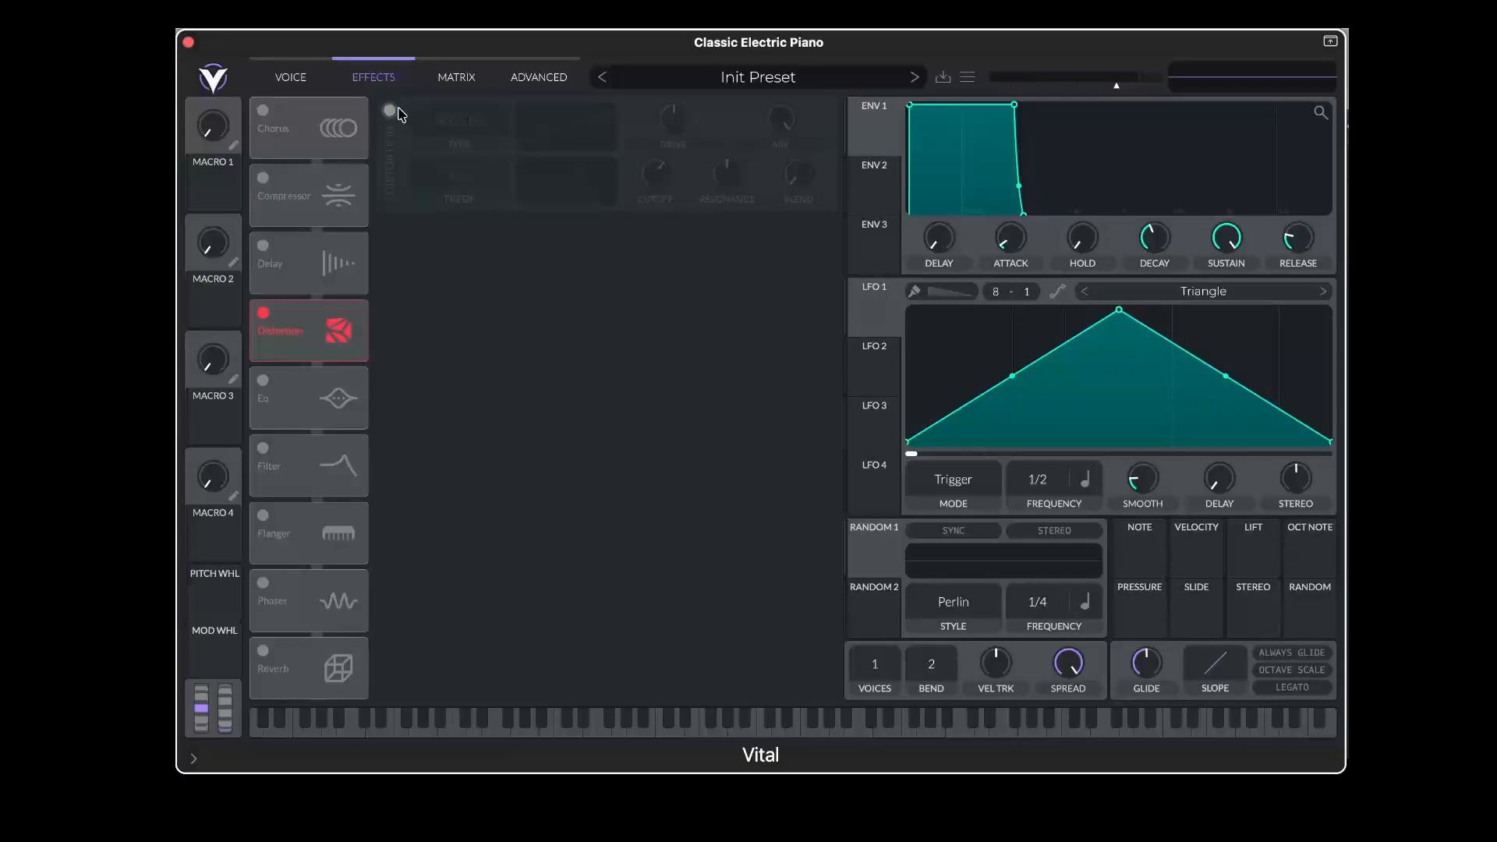
Switch on the EQ, move its low band to about -0.37 dB at 38.16 semitones, shift the high band, and switch the EQ off
left_click(263, 382)
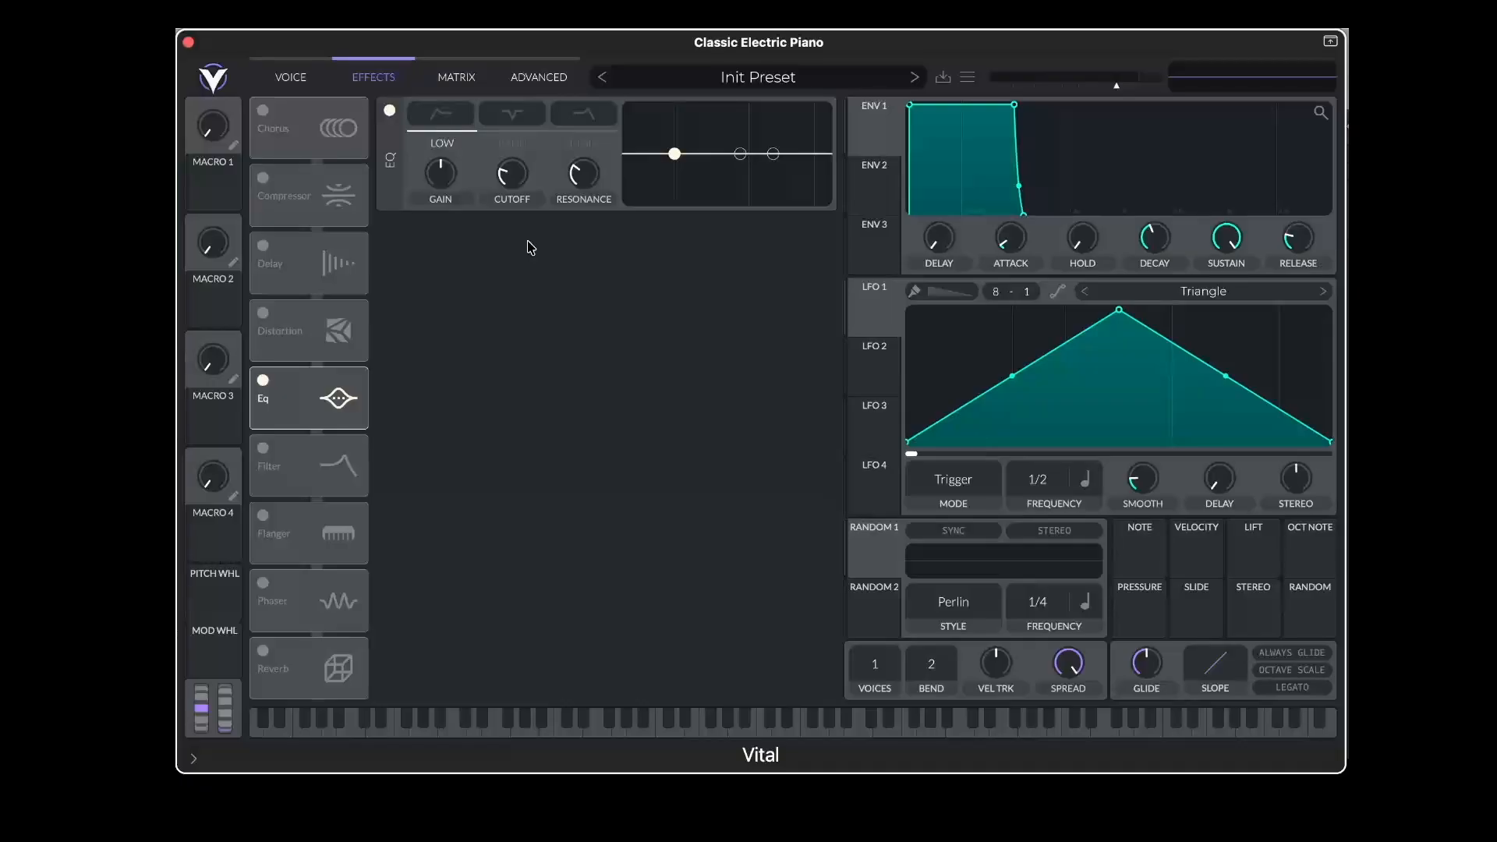
left_click_drag(773, 154, 776, 158)
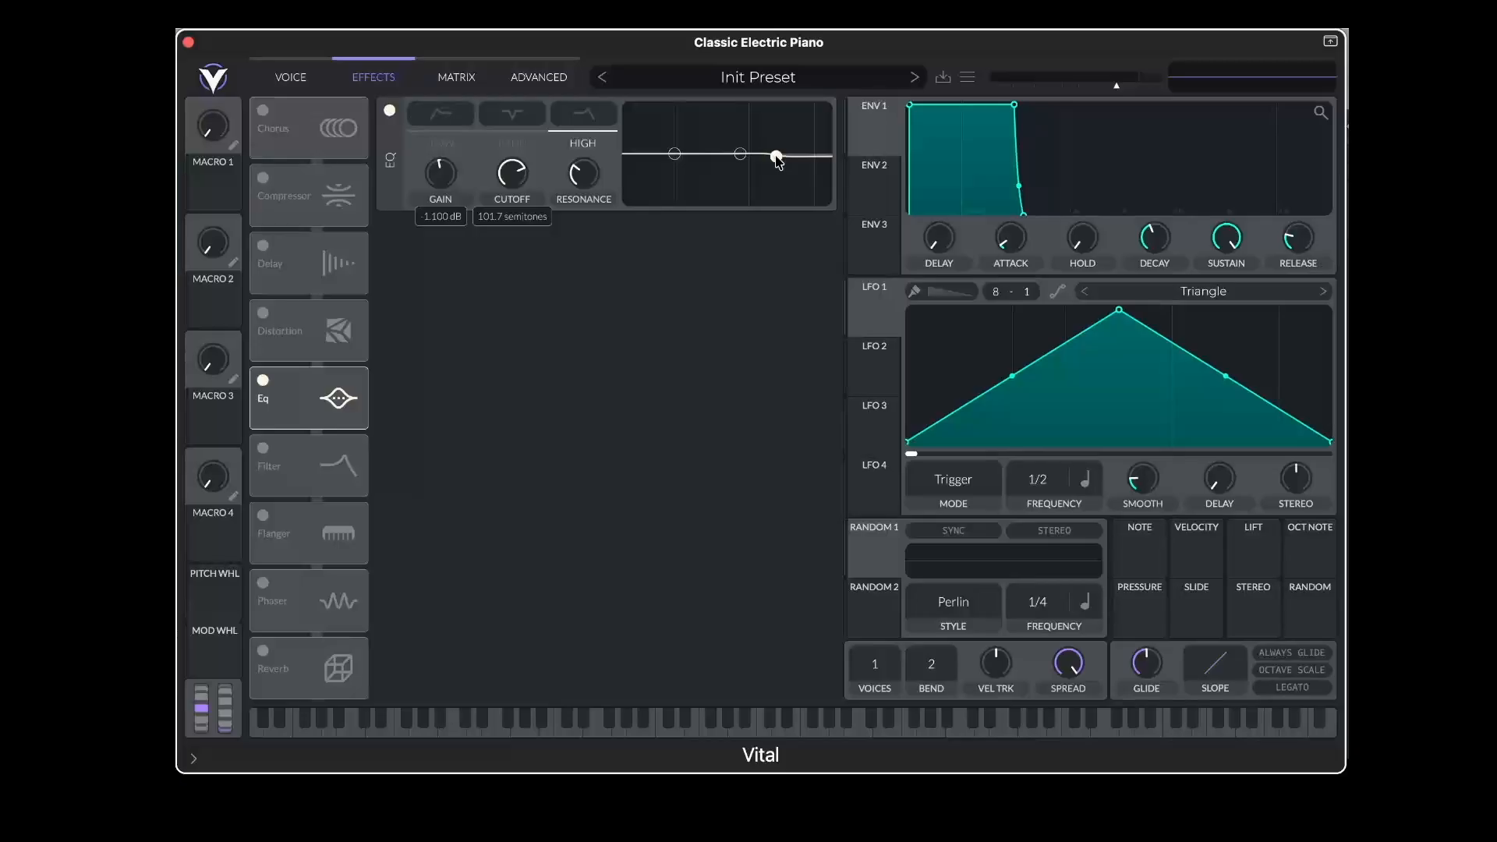
mouse_move(674, 154)
left_mouse_down()
mouse_move(689, 153)
mouse_move(680, 139)
mouse_move(672, 191)
mouse_move(680, 118)
mouse_move(679, 190)
mouse_move(728, 227)
mouse_move(672, 155)
left_mouse_up()
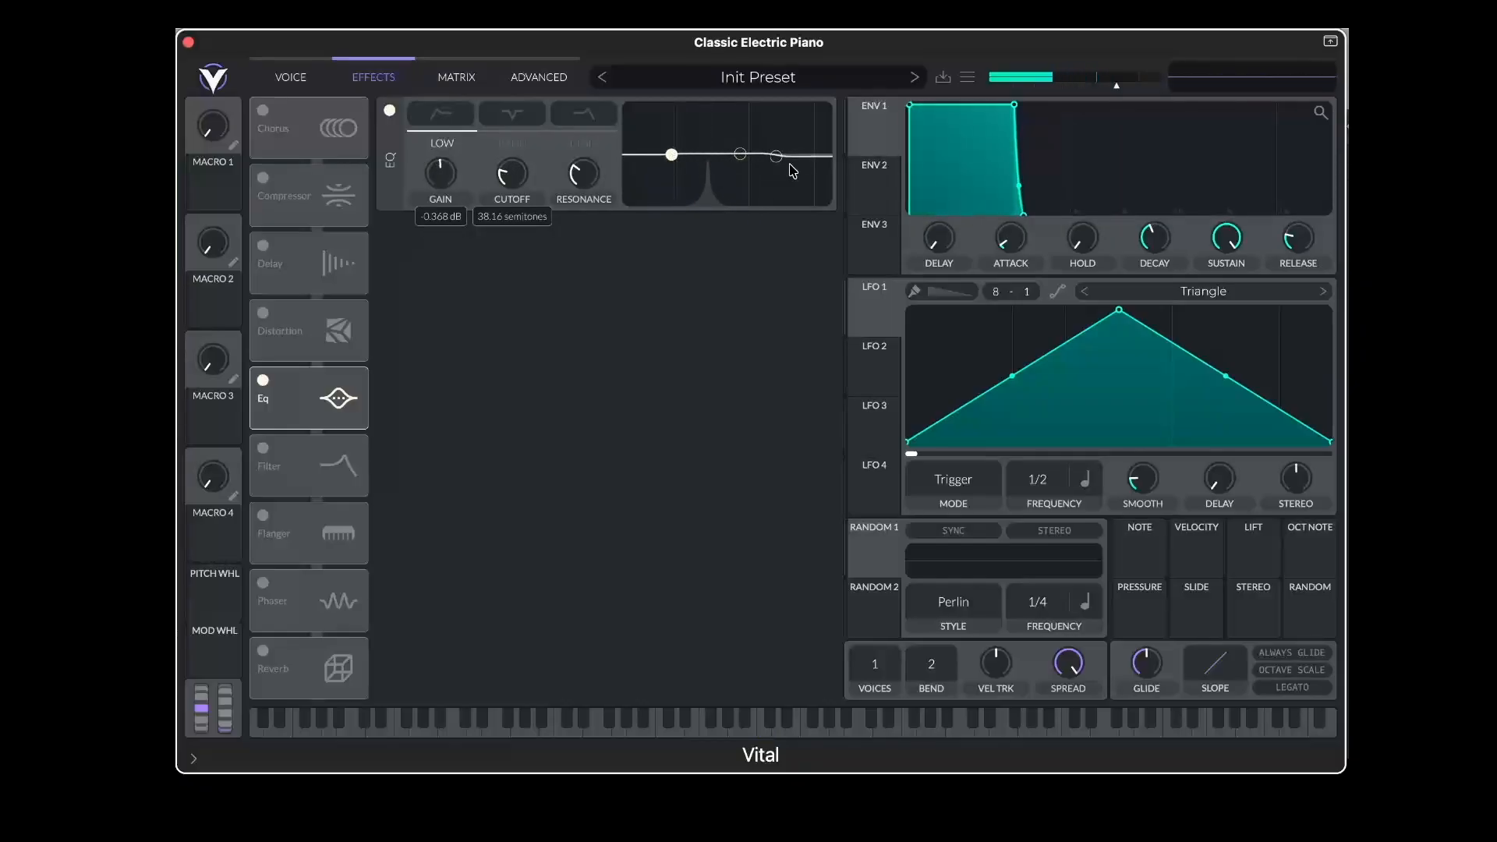
mouse_move(776, 156)
left_mouse_down()
mouse_move(772, 109)
mouse_move(737, 92)
mouse_move(762, 117)
mouse_move(765, 250)
mouse_move(766, 153)
left_mouse_up()
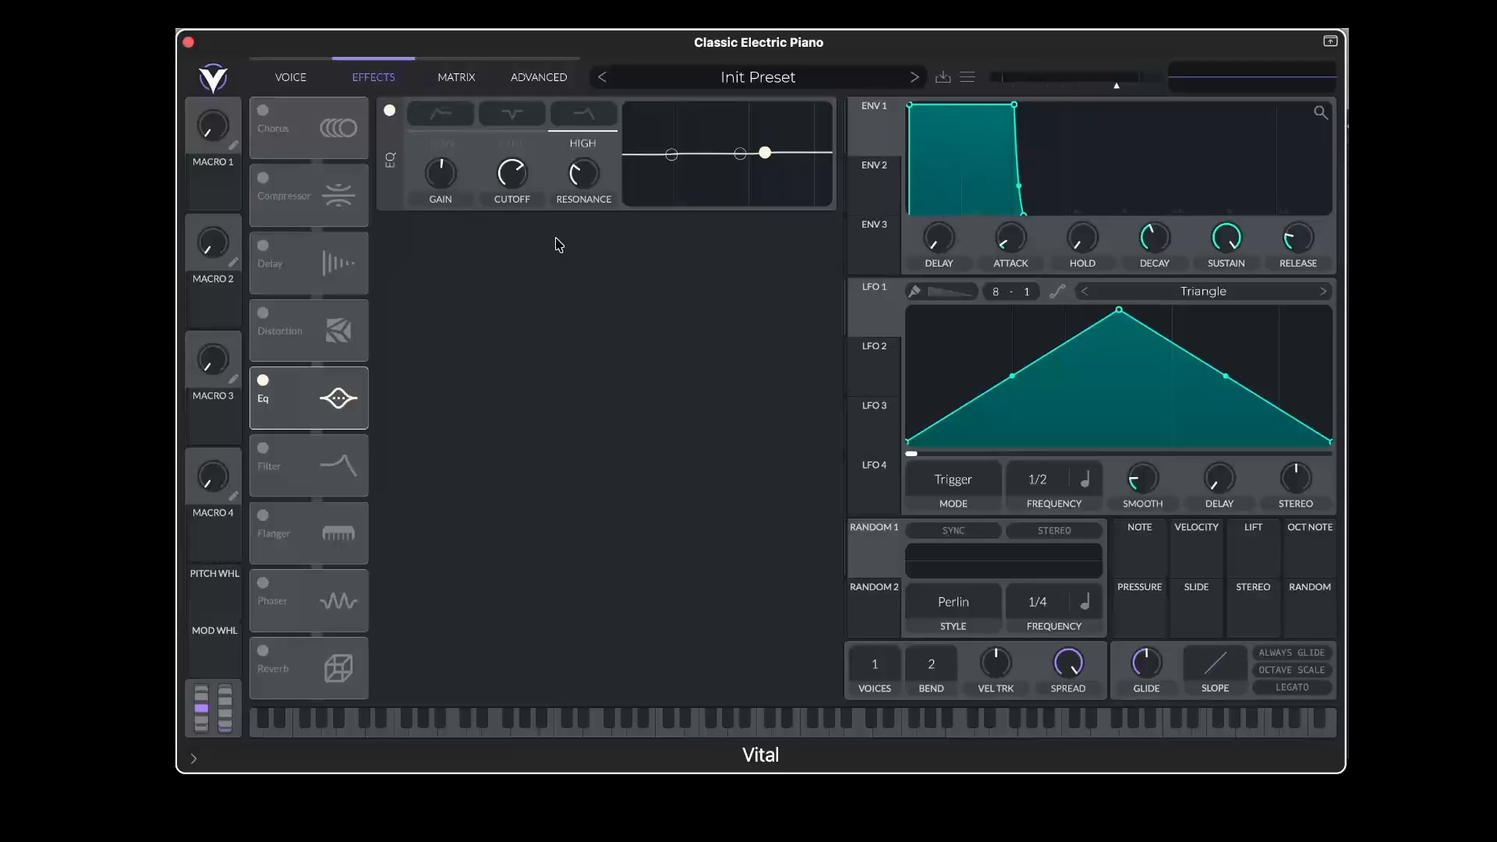
left_click(262, 380)
Switch the filter effect on and off, and try the flanger with a changed feedback before switching it off
left_click(263, 447)
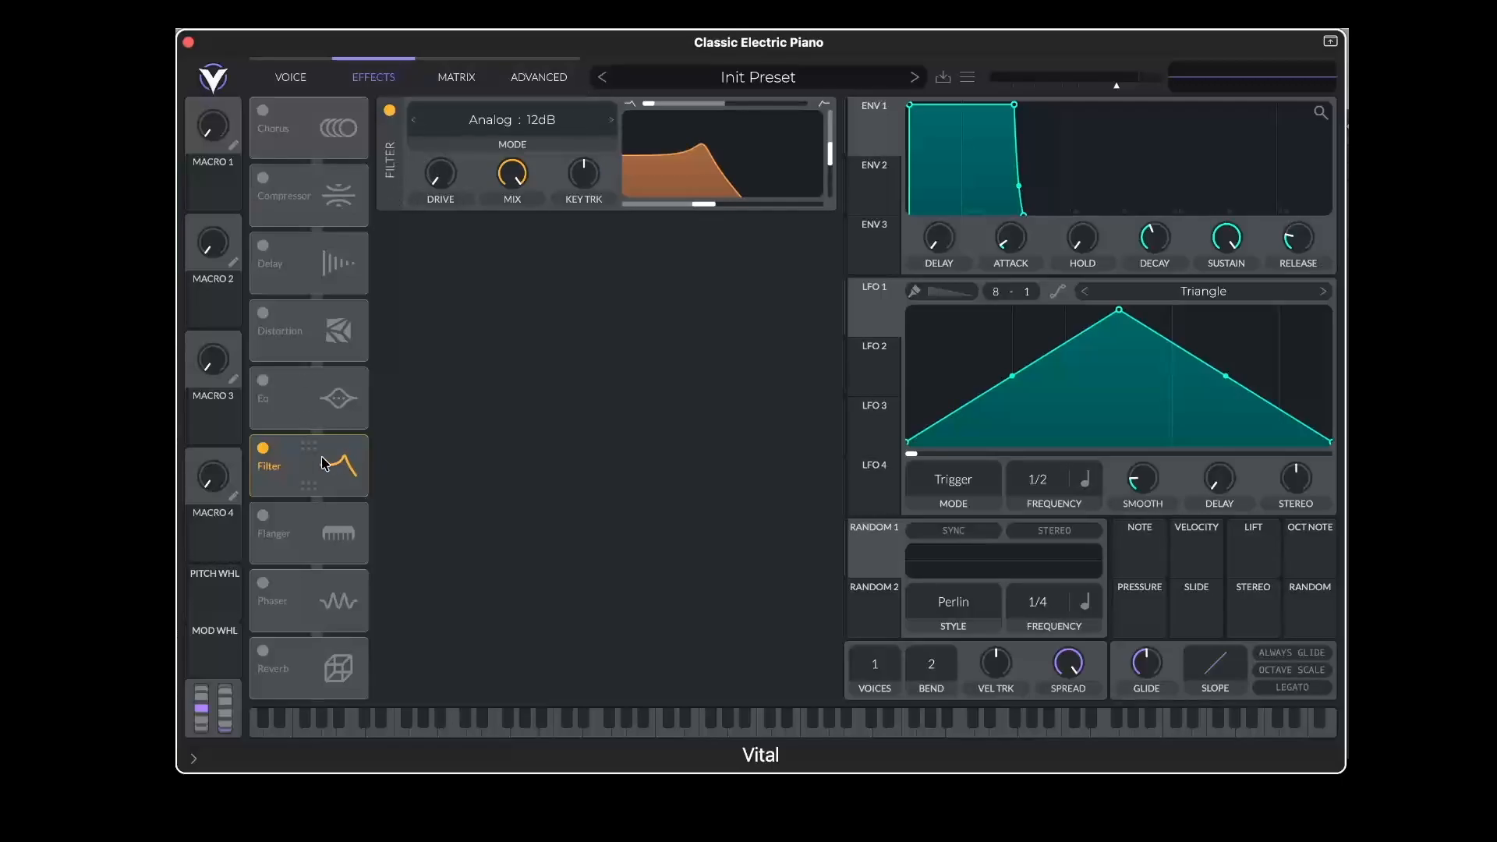
left_click(263, 449)
left_click(263, 516)
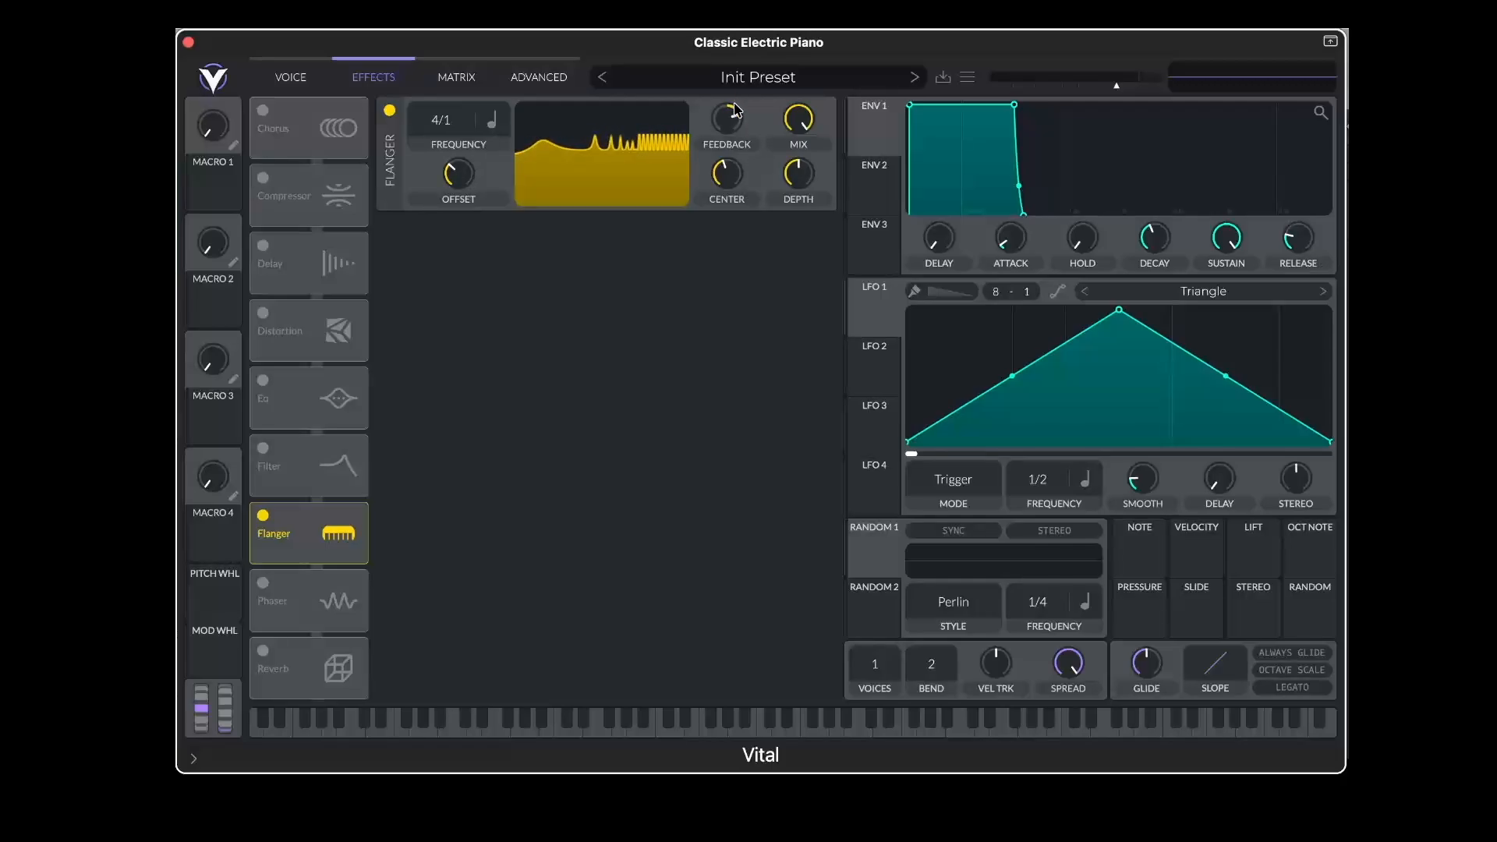
left_click_drag(735, 109, 727, 146)
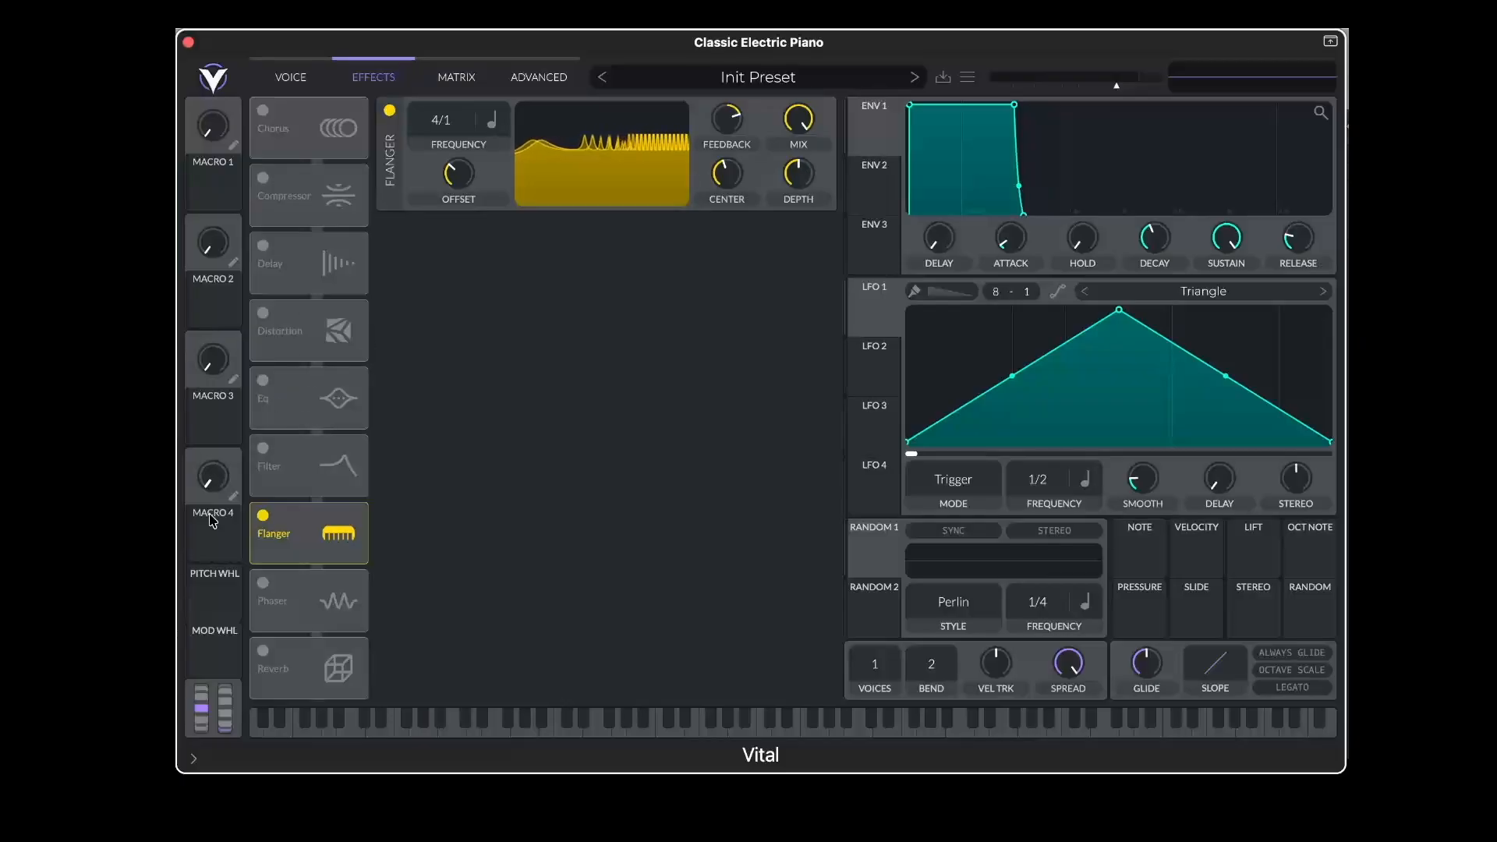
left_click(263, 515)
Switch the phaser on and off, and try the reverb with a slightly longer time before switching it off
left_click(266, 600)
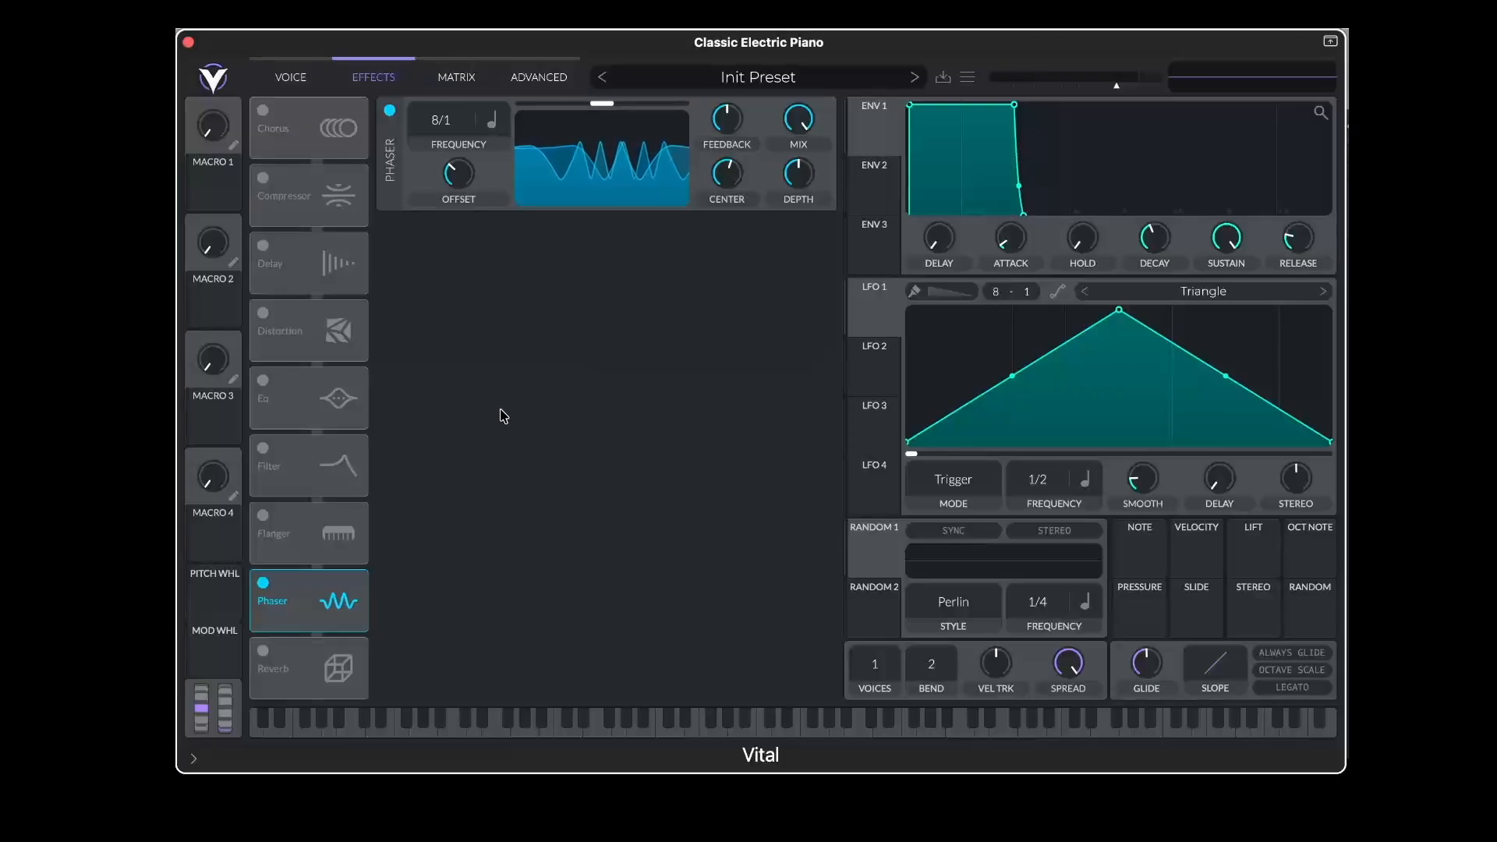
left_click(263, 582)
left_click(263, 650)
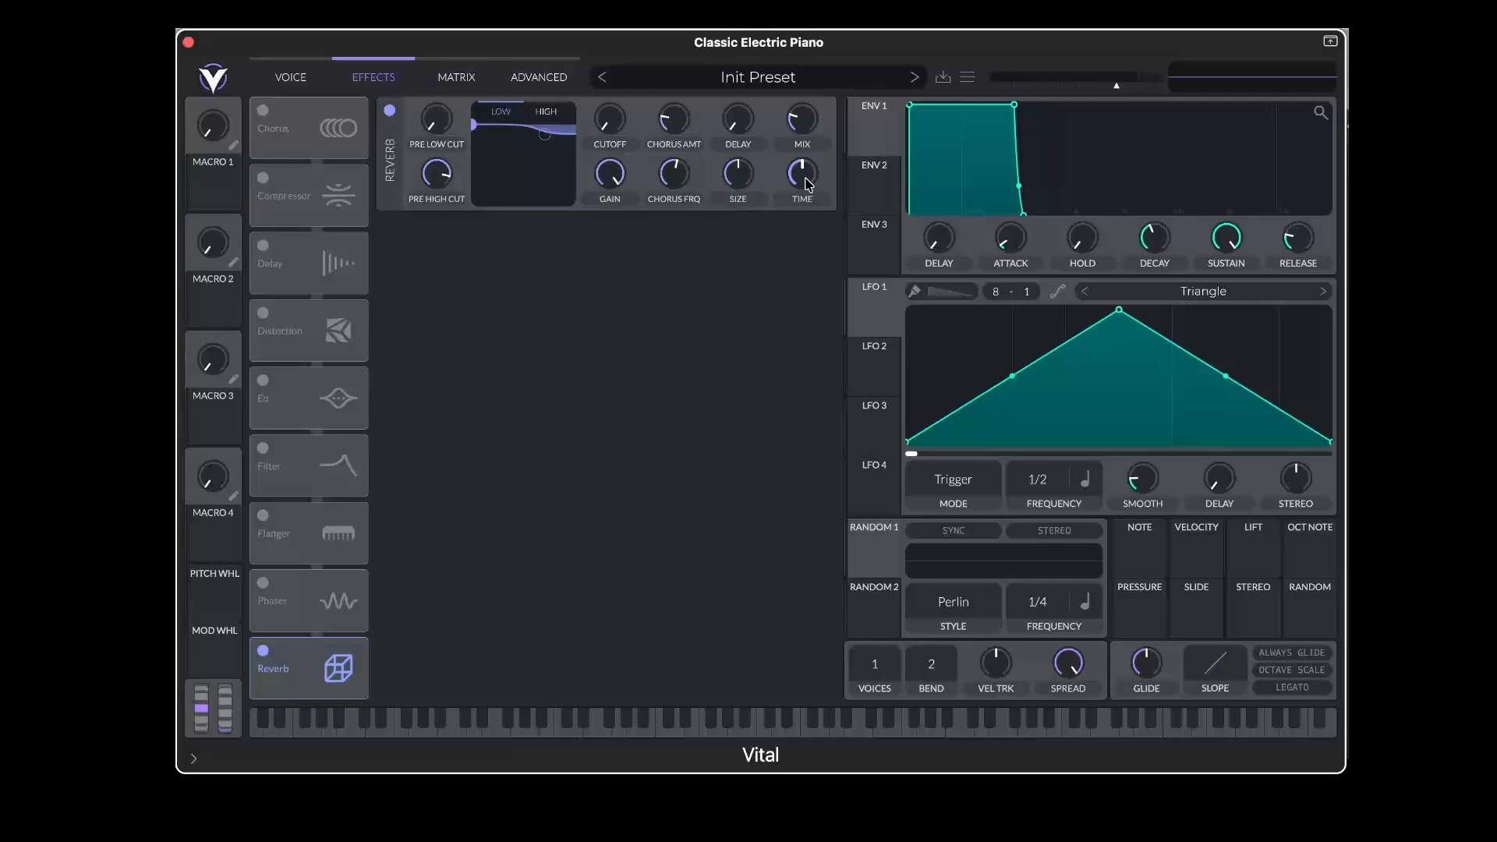
left_click_drag(807, 184, 830, 114)
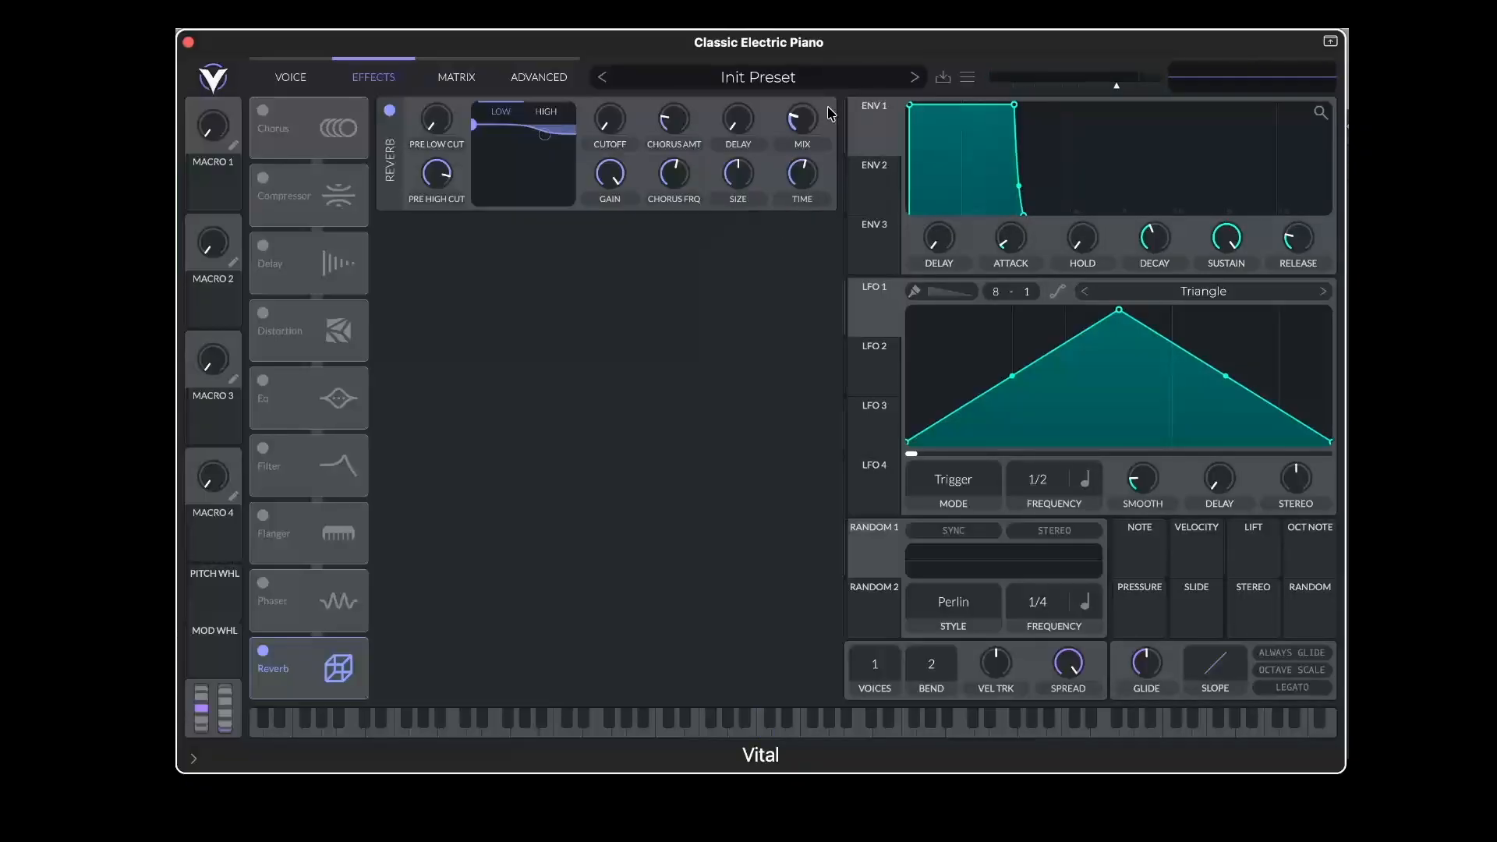
left_click(262, 650)
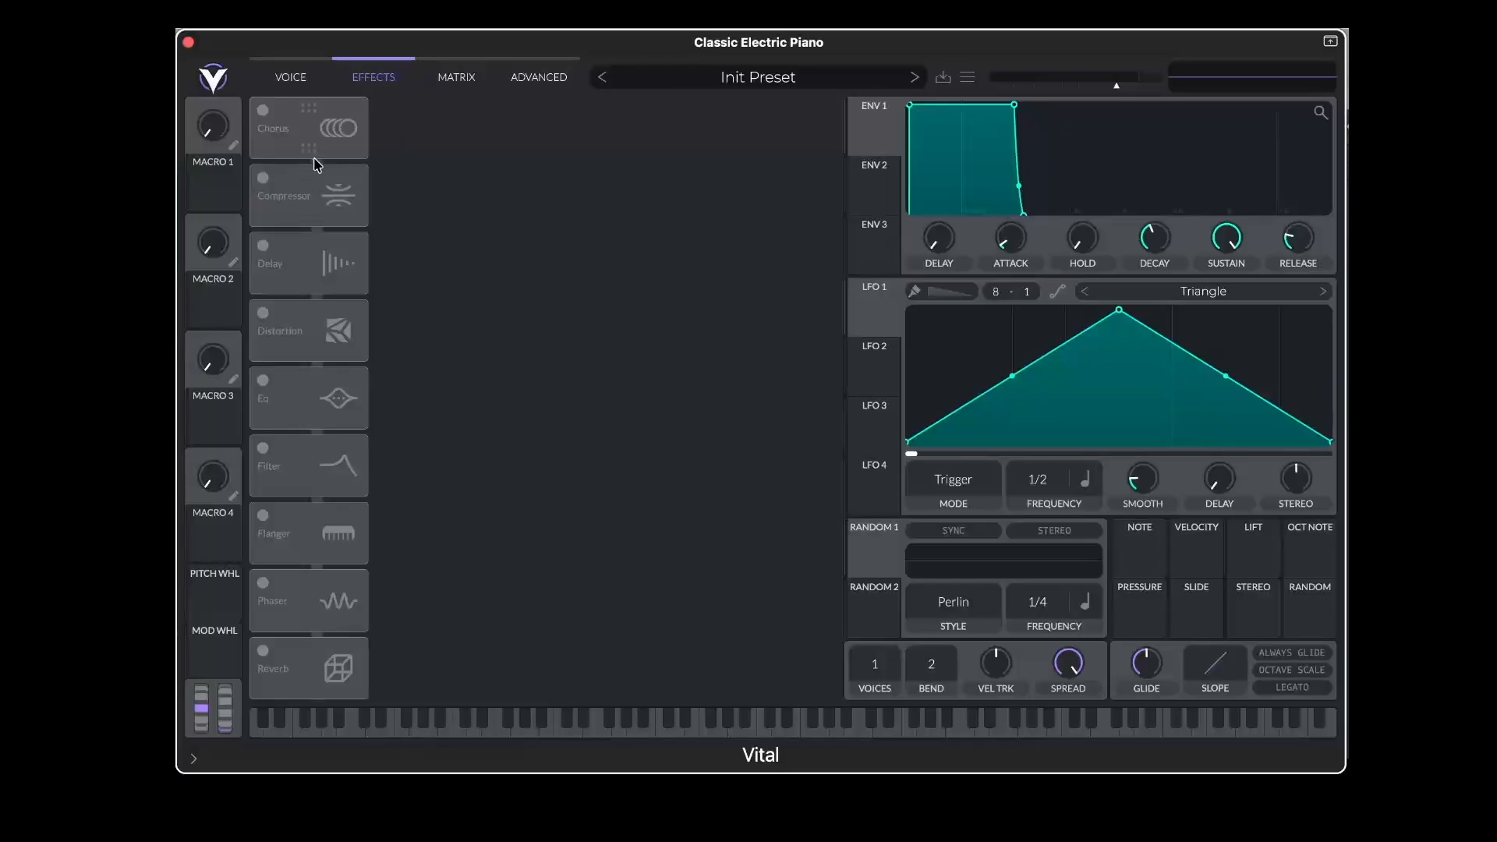
Assign LFO 1 to the level of oscillator 1 and view the routing in the modulation matrix
left_click(454, 80)
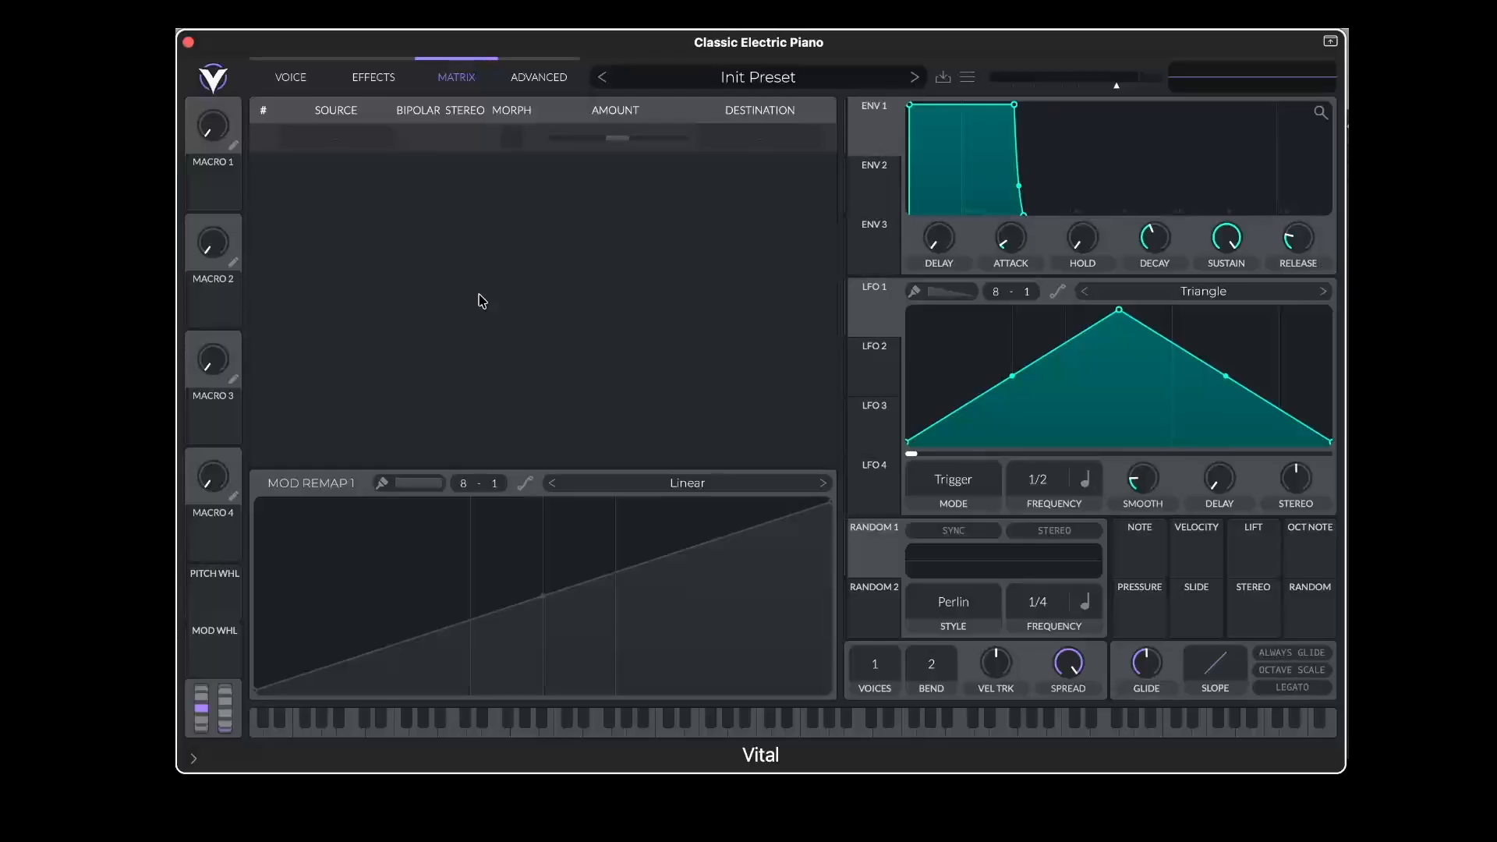
left_click(299, 74)
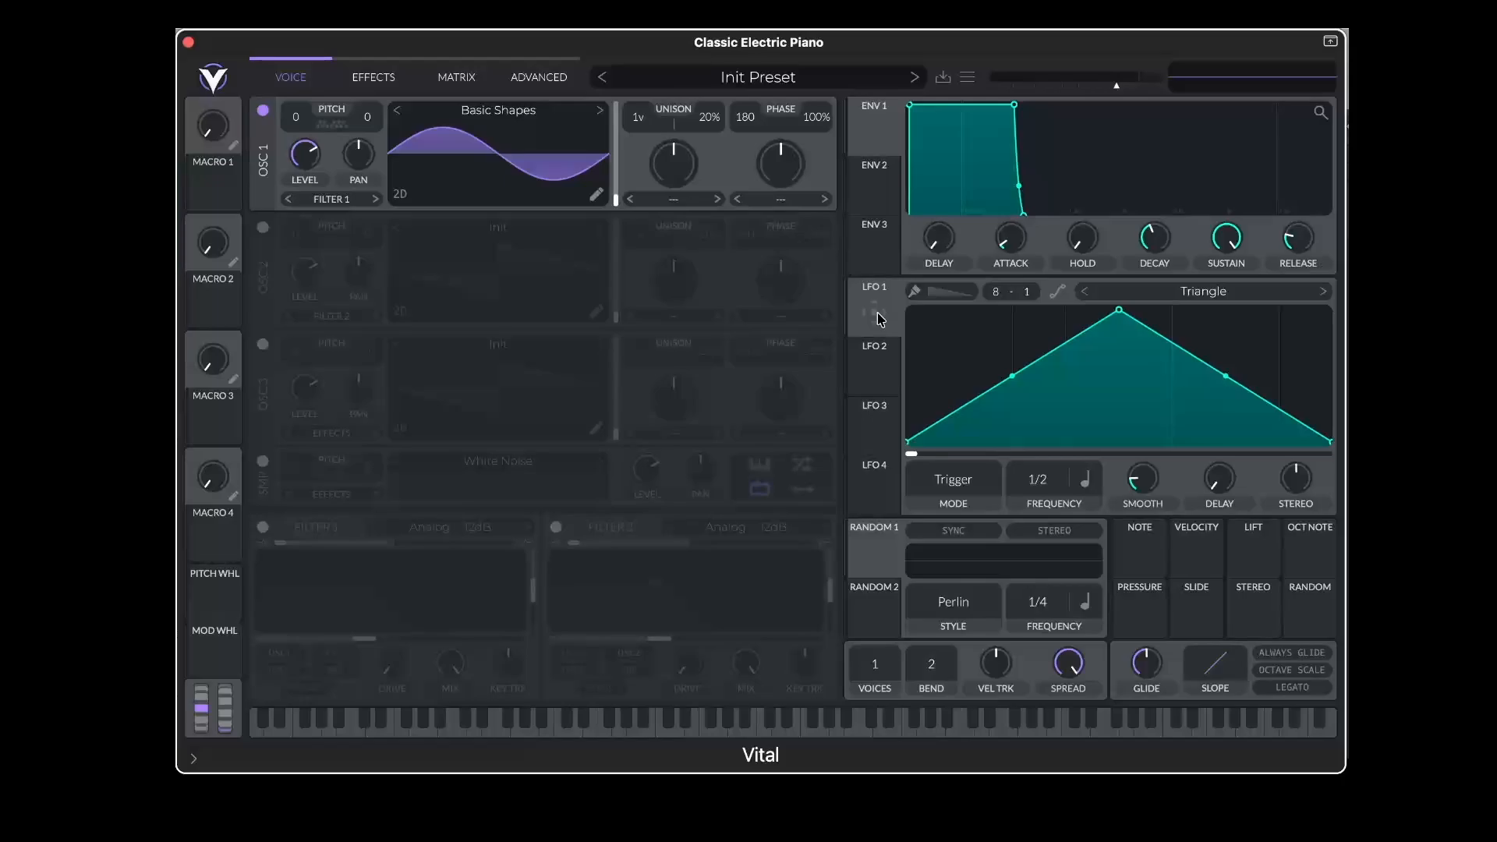
left_click_drag(878, 319, 307, 179)
left_click(456, 77)
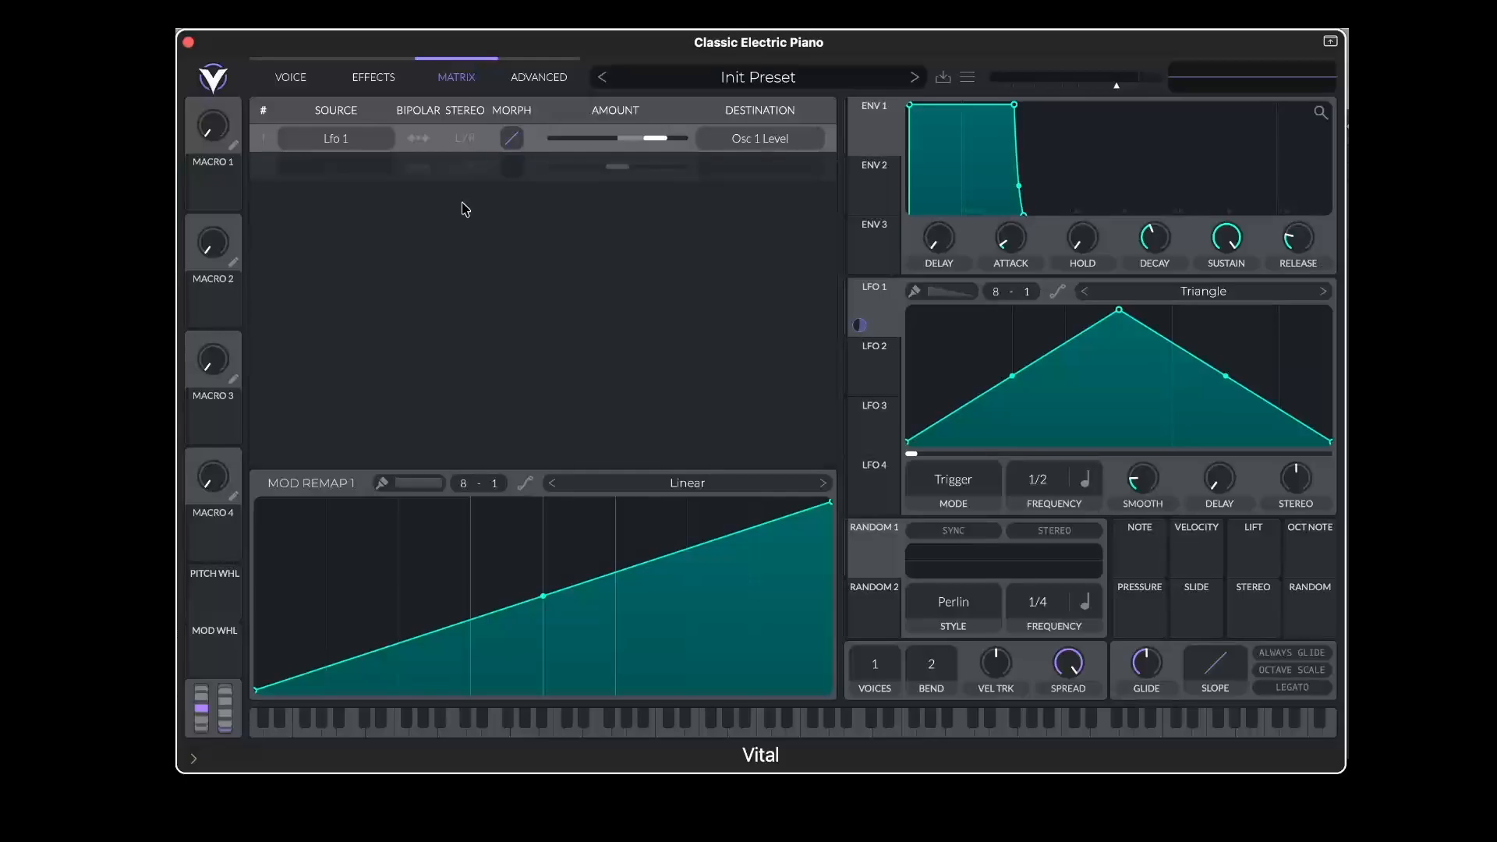
Examine the advanced oscillator, unison, voice and oversampling settings, and return to the voice page
left_click(534, 82)
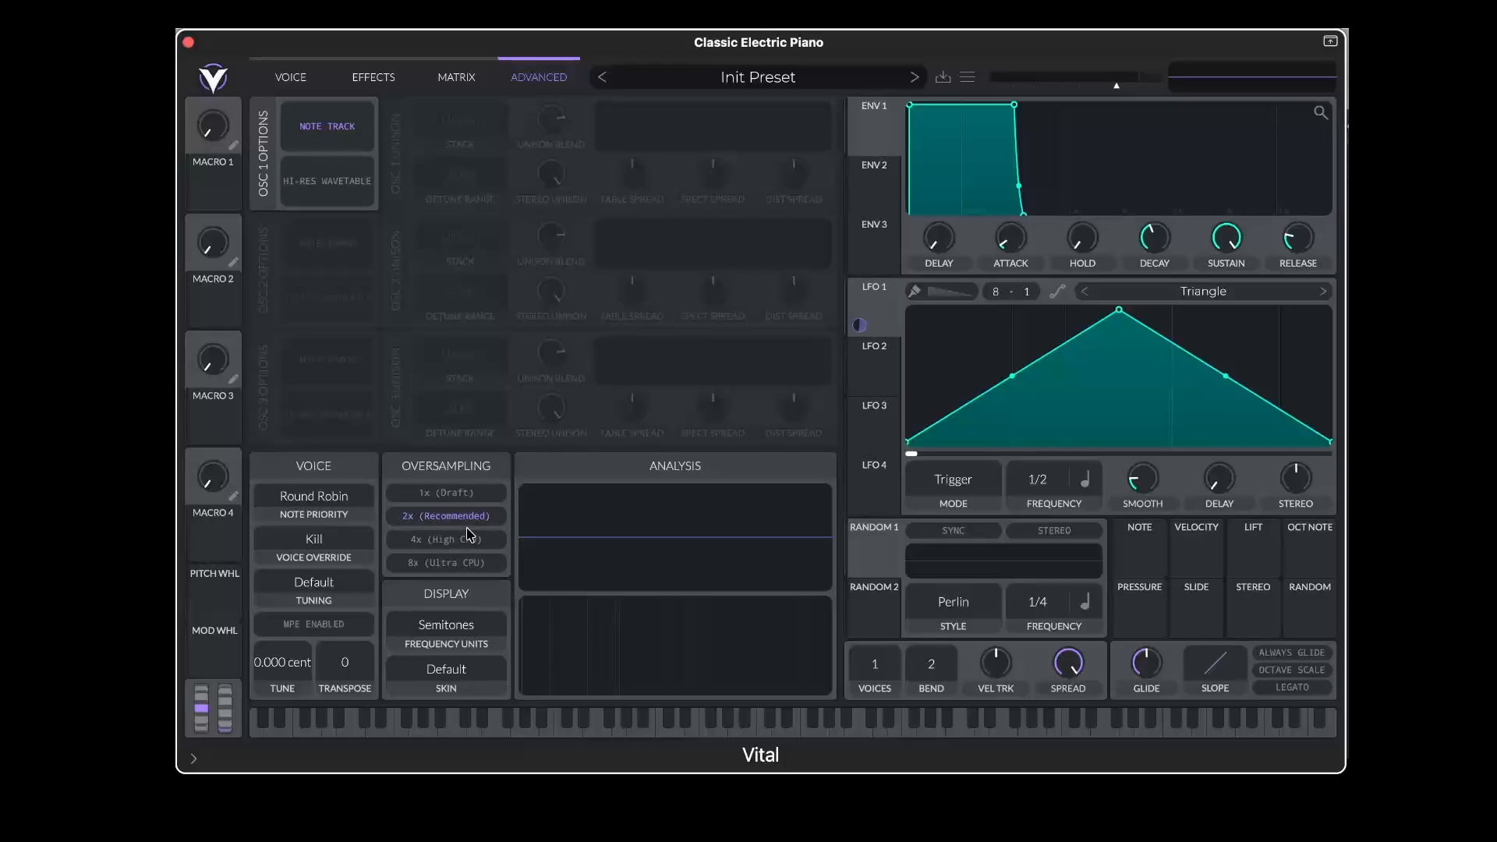
left_click(477, 131)
left_click(460, 165)
left_click(291, 76)
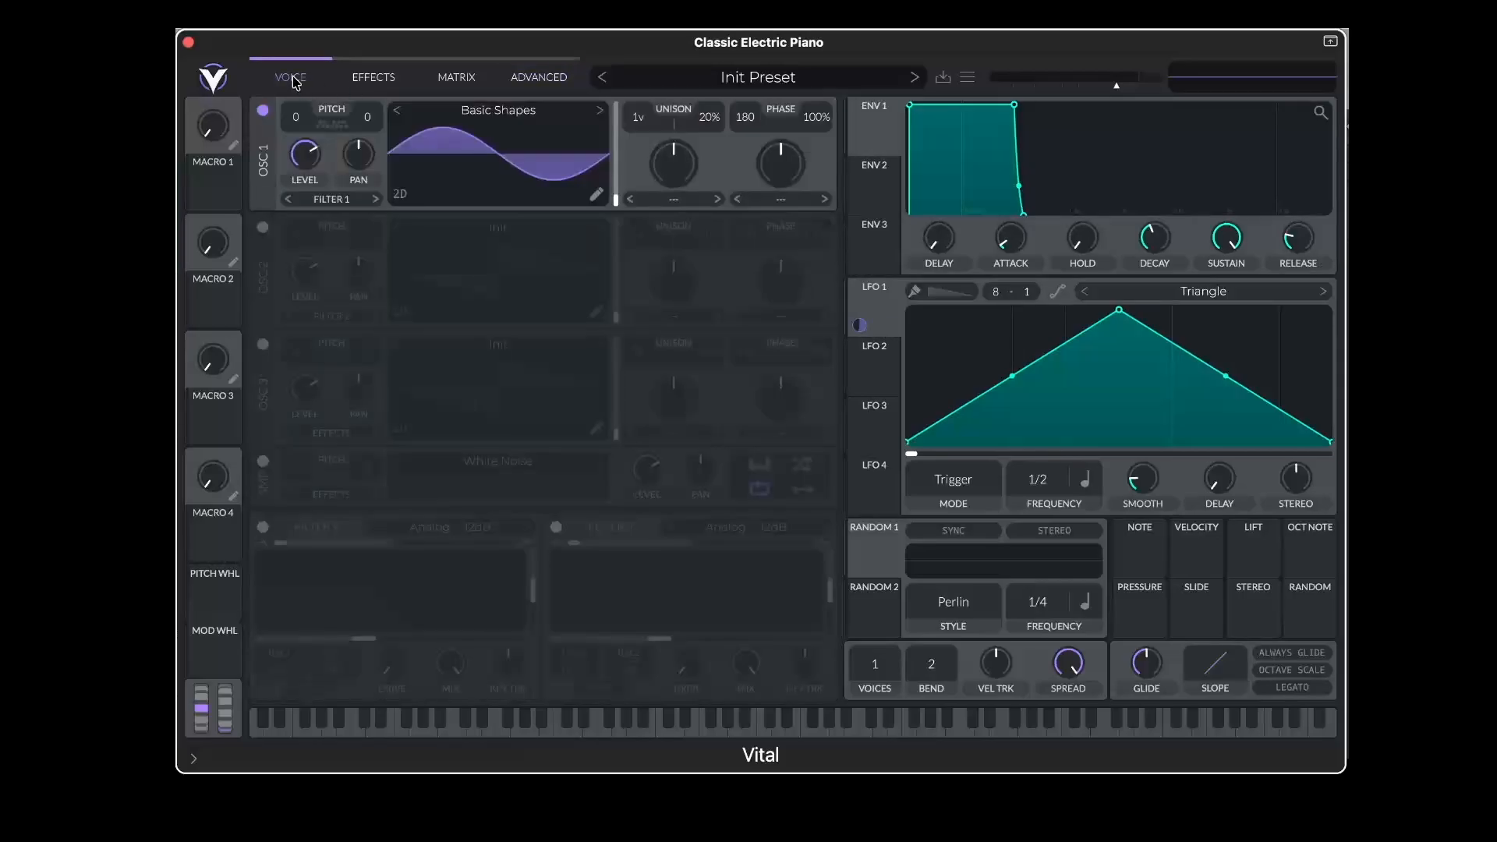